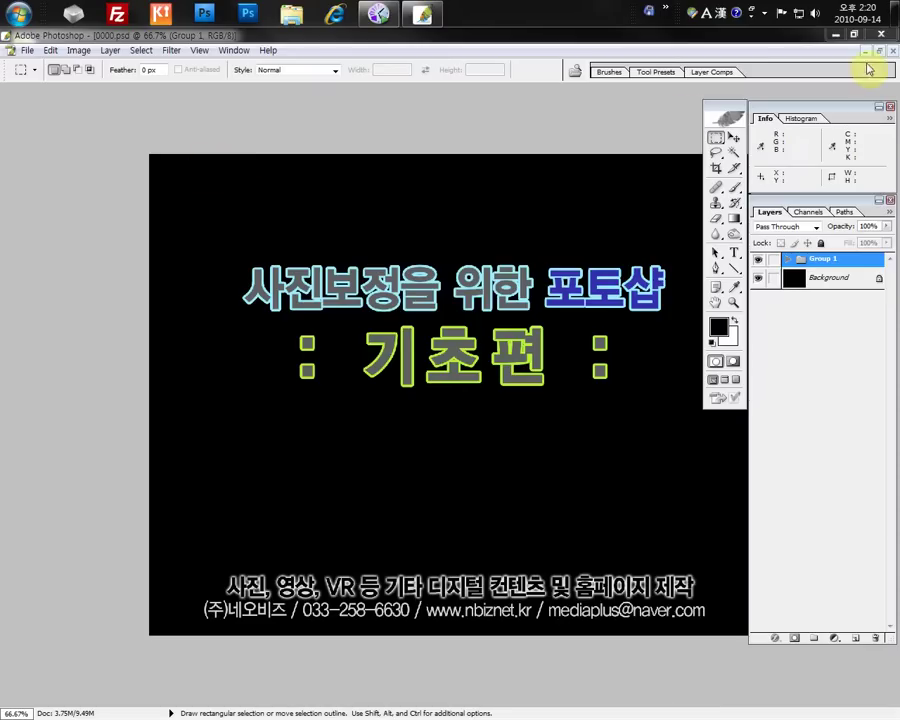
{"action": "left_click", "coordinate": [891, 50]}
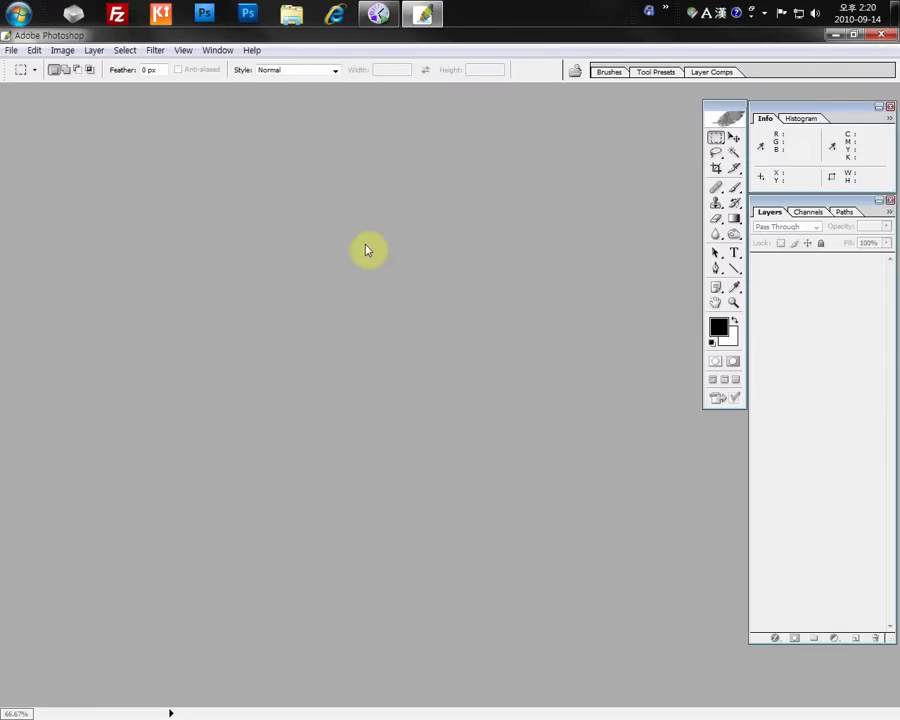
{"action": "double_click", "coordinate": [352, 254]}
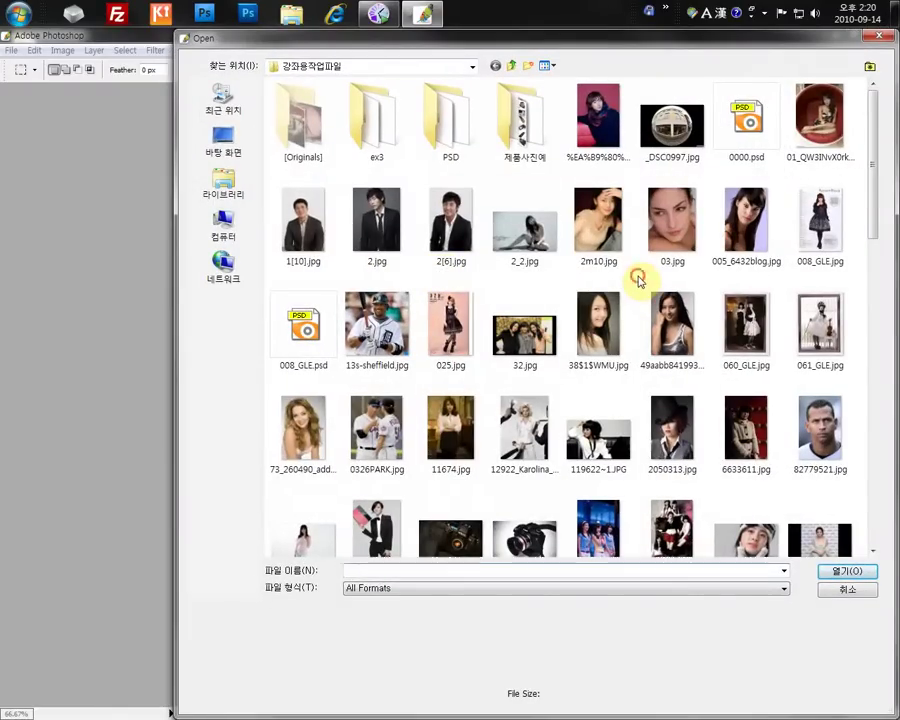
{"action": "scroll", "coordinate": [640, 280], "scroll_direction": "down", "scroll_amount": 4}
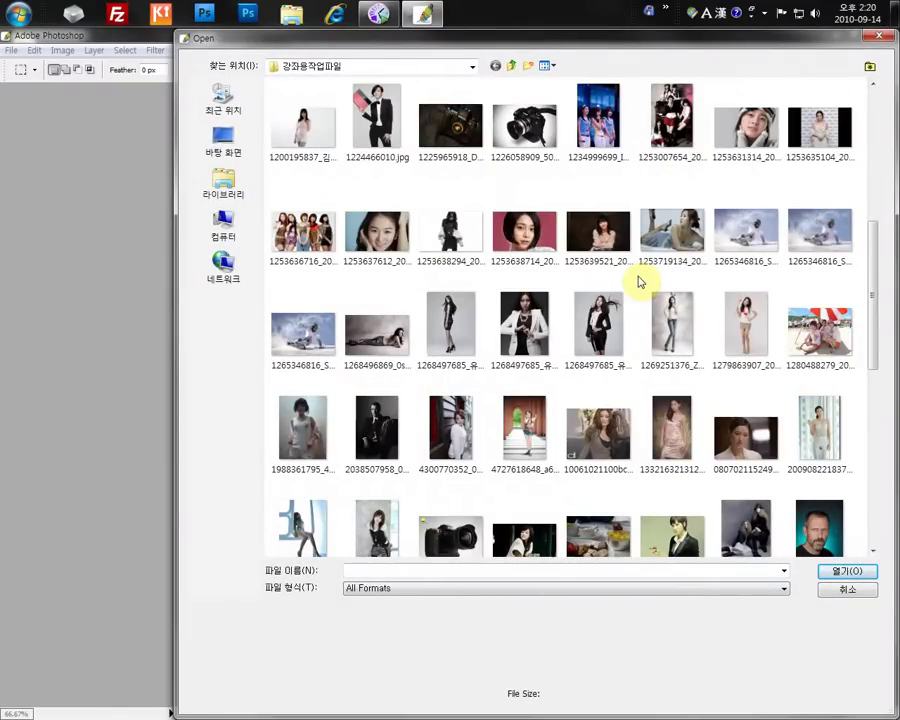
{"action": "double_click", "coordinate": [673, 330]}
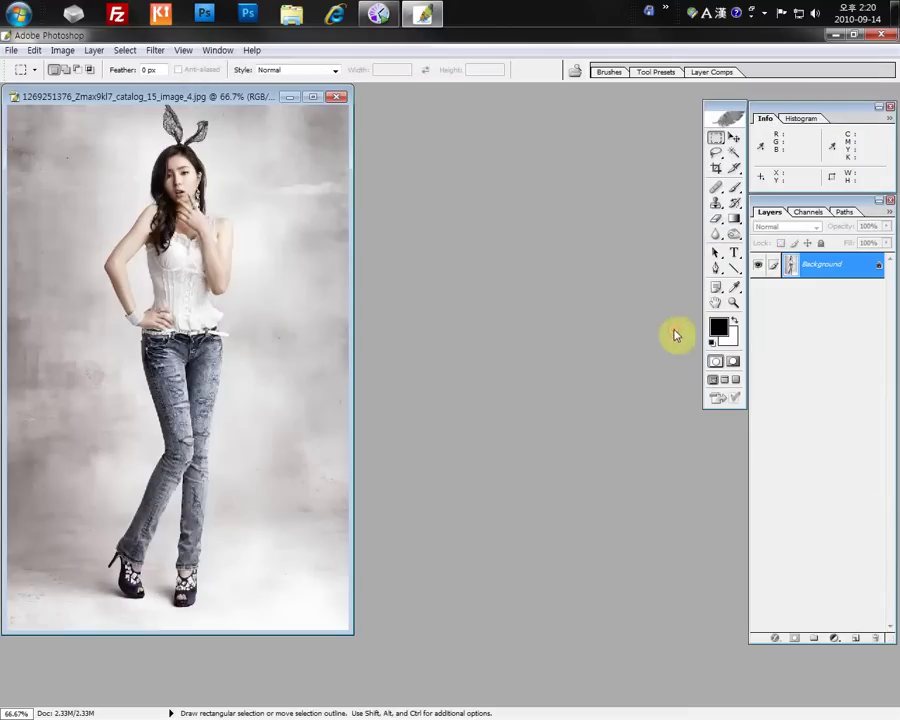
{"action": "left_click", "coordinate": [313, 97]}
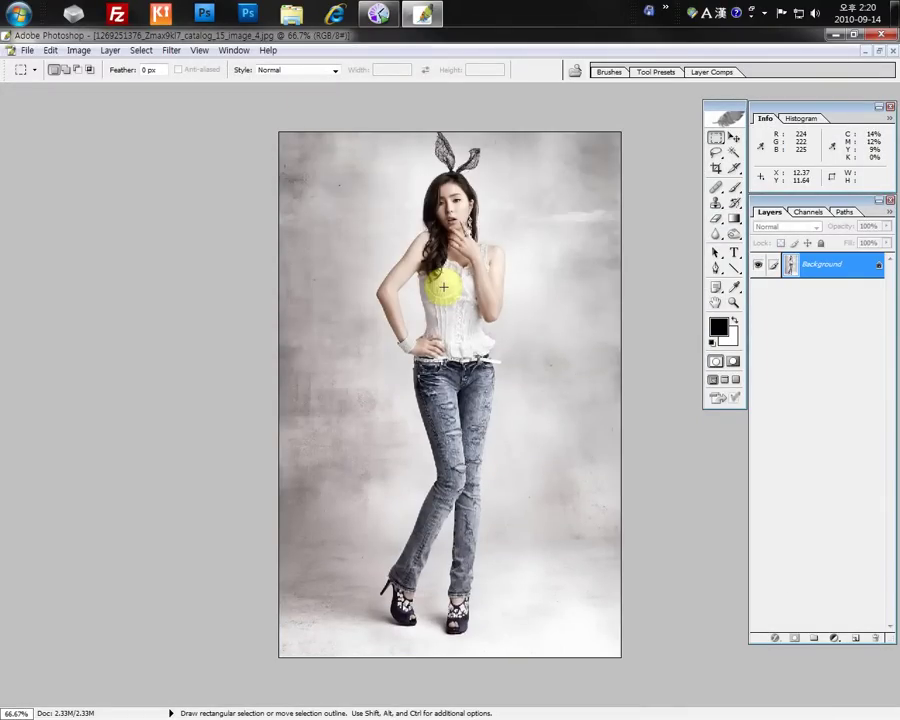
Duplicate the photo's Background layer into a new layer
{"action": "key", "text": "ctrl+plus"}
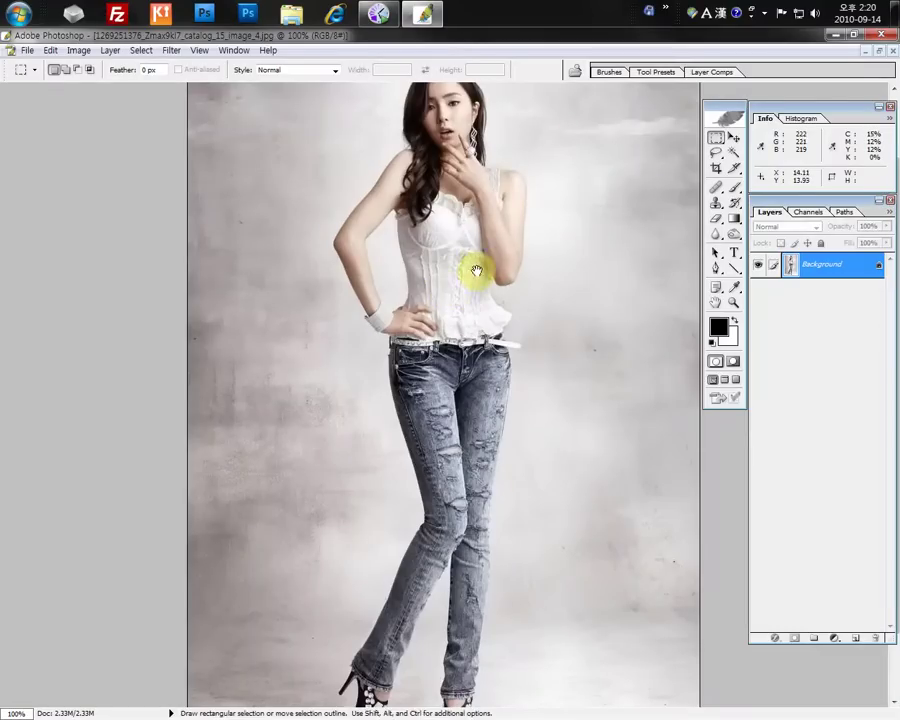
{"action": "left_click_drag", "start_coordinate": [474, 267], "coordinate": [369, 359]}
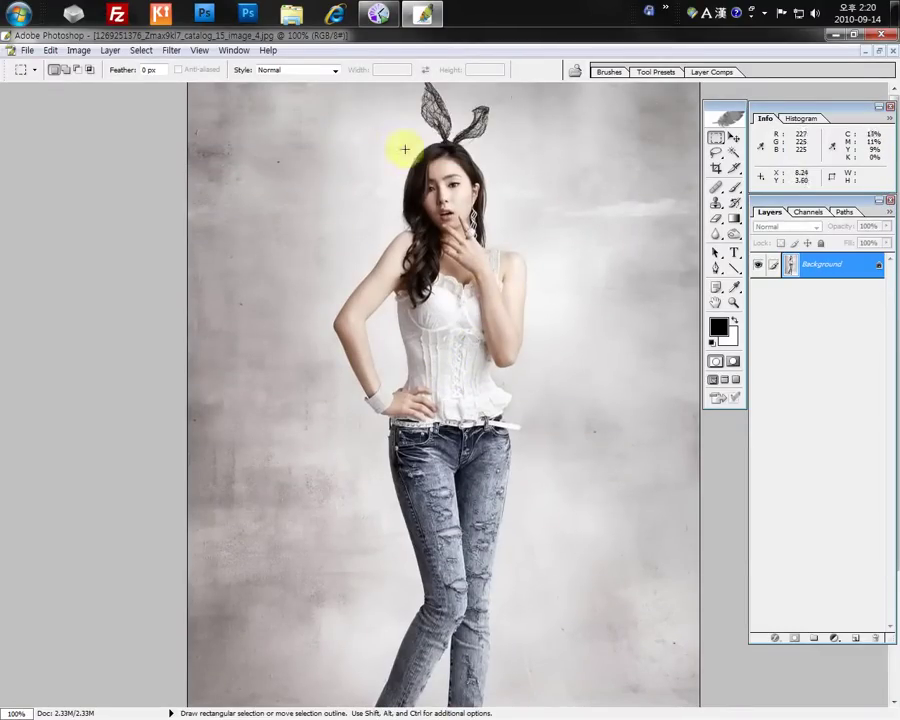
{"action": "key", "text": "space"}
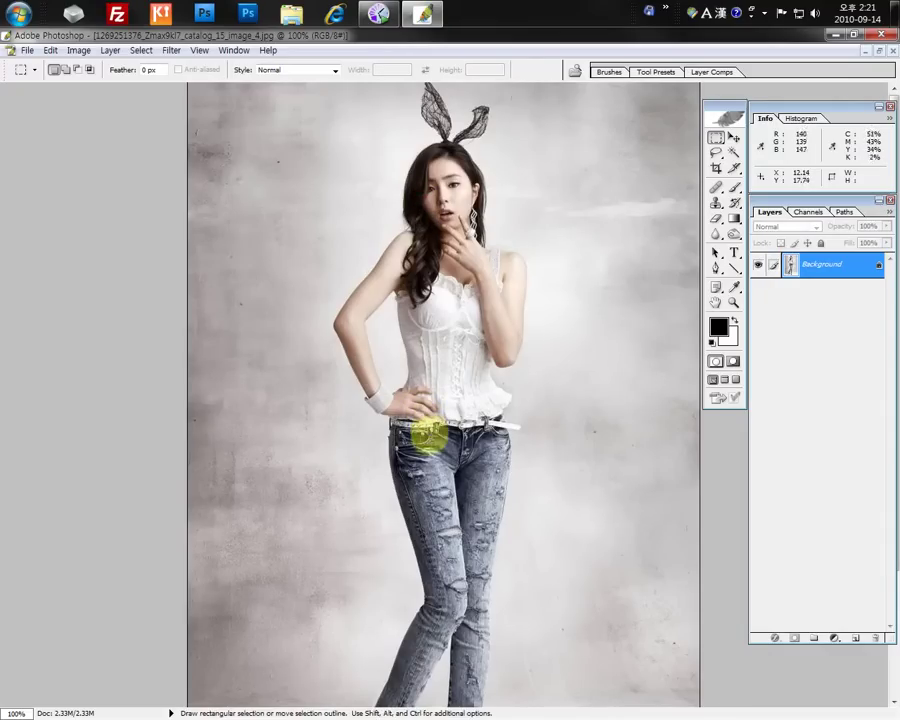
{"action": "key", "text": "ctrl"}
{"action": "key", "text": "space"}
{"action": "left_click_drag", "start_coordinate": [433, 447], "coordinate": [436, 513]}
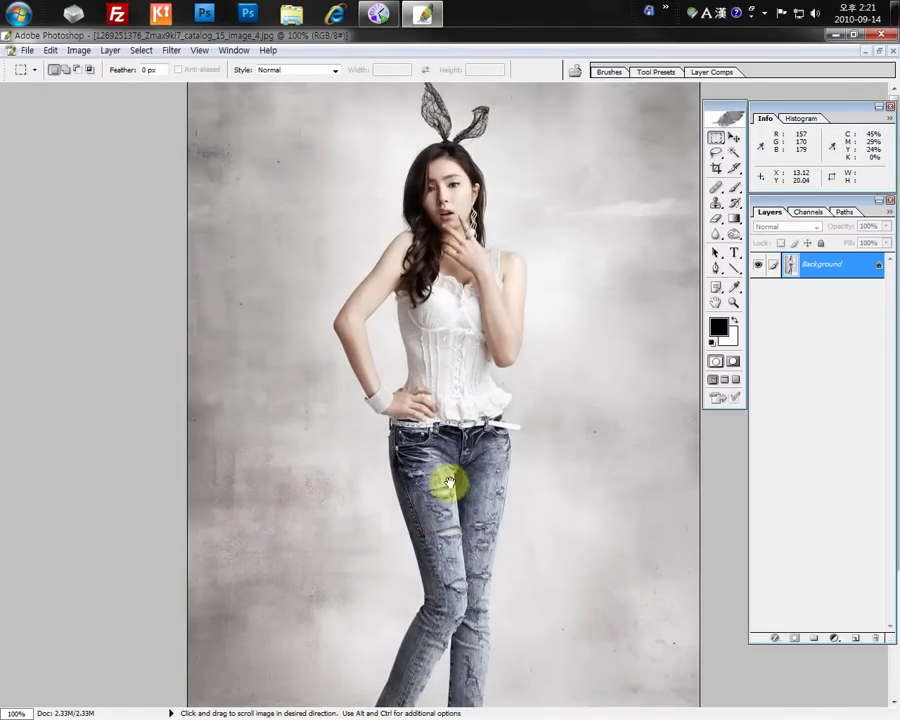
{"action": "key", "text": "ctrl+j"}
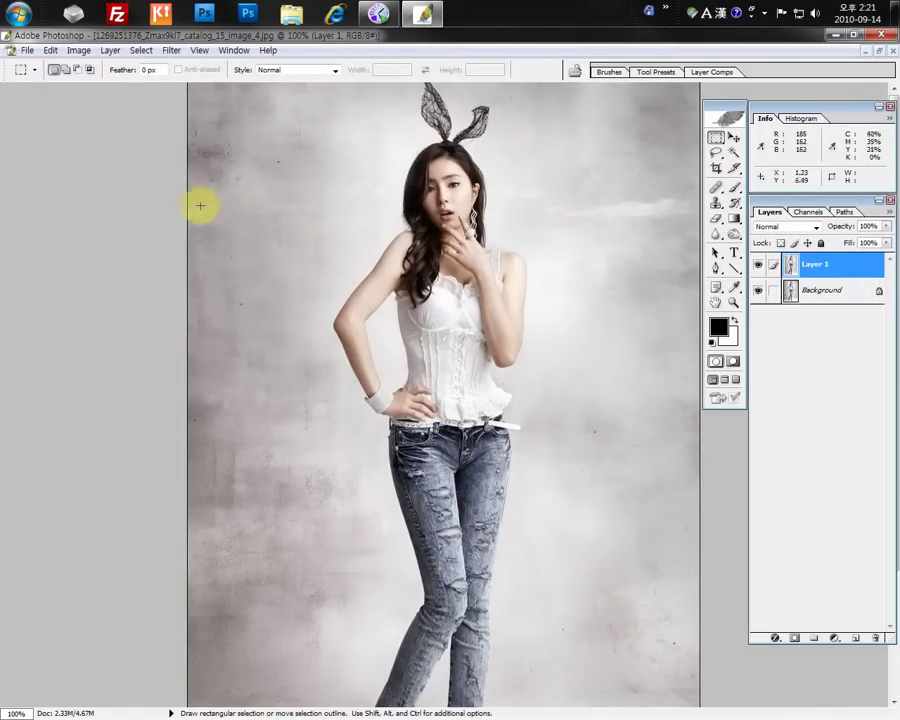
Load the image's luminosity as a selection, invert it to the shadows, and copy the selected pixels to a new layer
{"action": "left_click_drag", "start_coordinate": [170, 195], "coordinate": [697, 496]}
{"action": "left_click", "coordinate": [709, 520]}
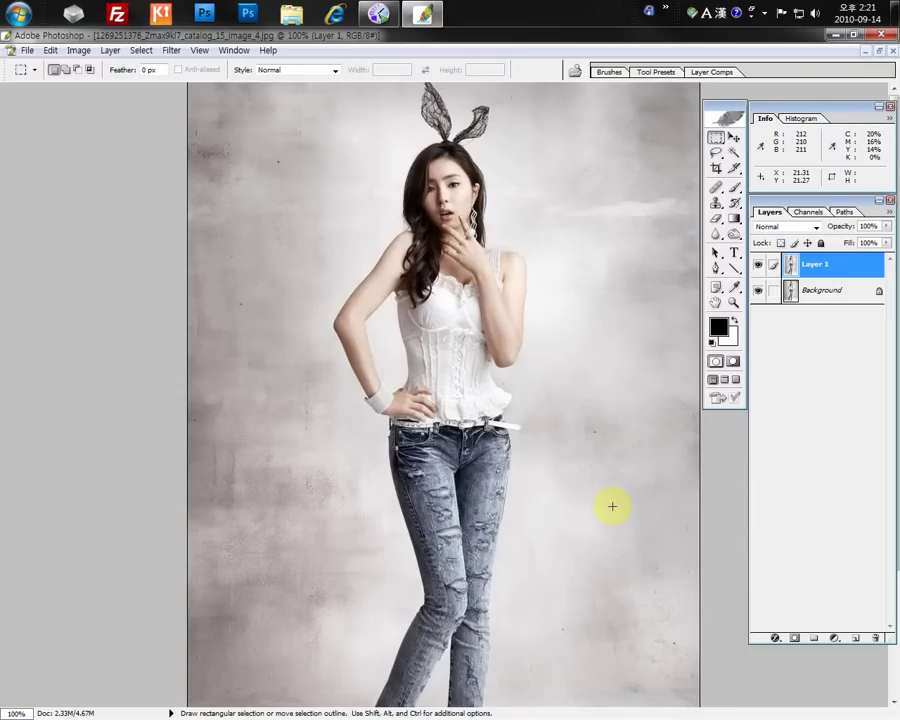
{"action": "key", "text": "ctrl"}
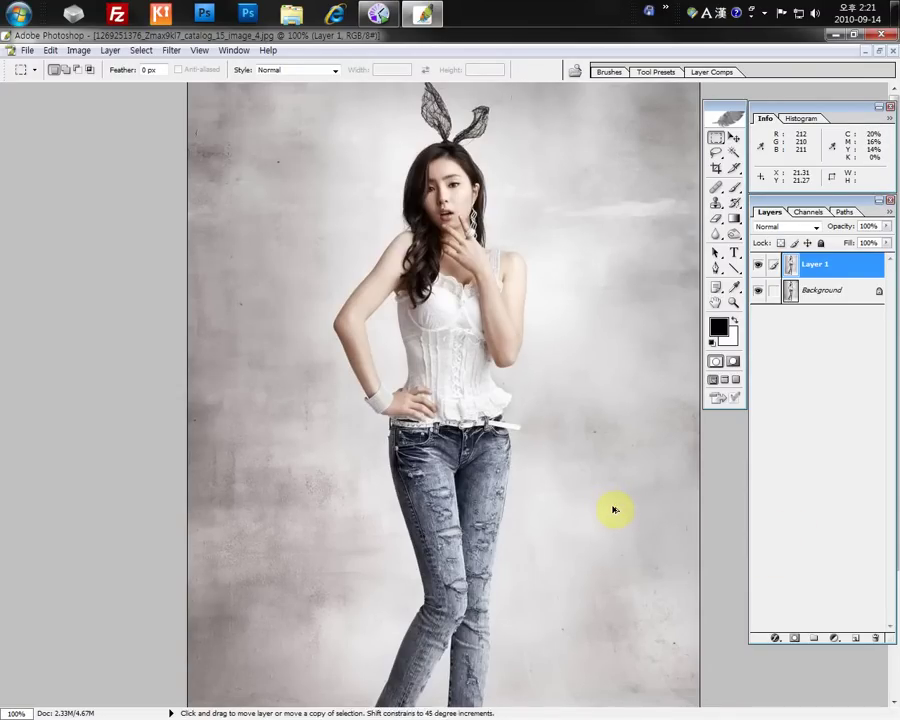
{"action": "key", "text": "shift"}
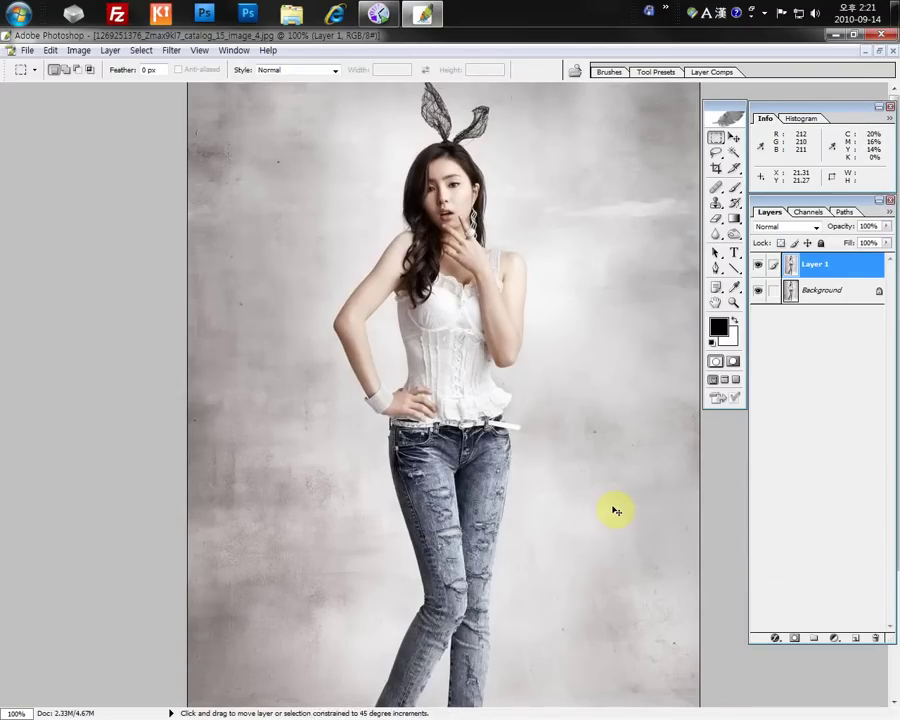
{"action": "key", "text": "ctrl+alt+grave"}
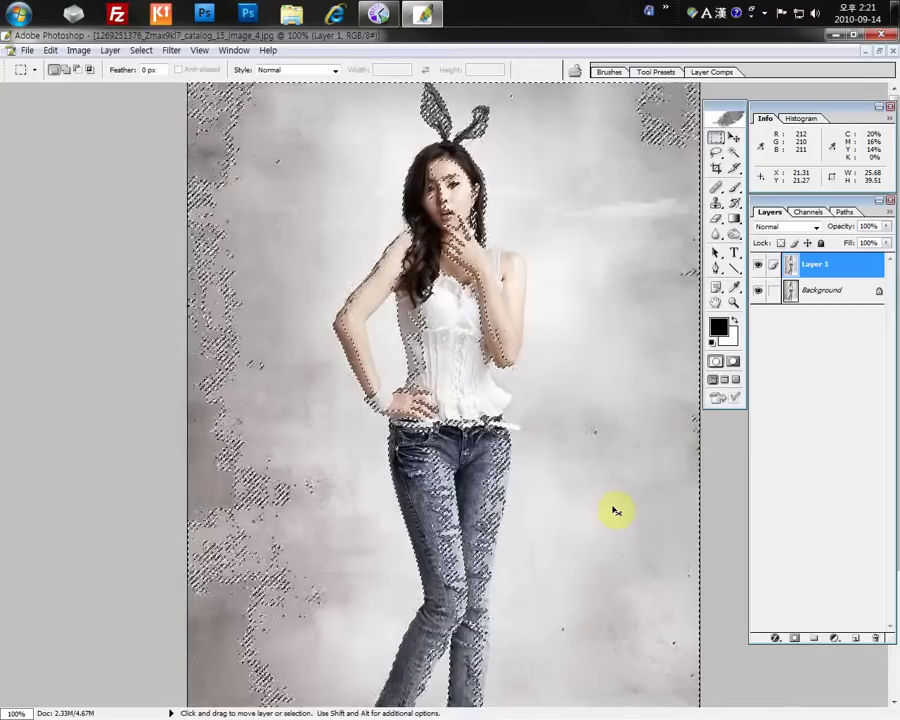
{"action": "key", "text": "shift"}
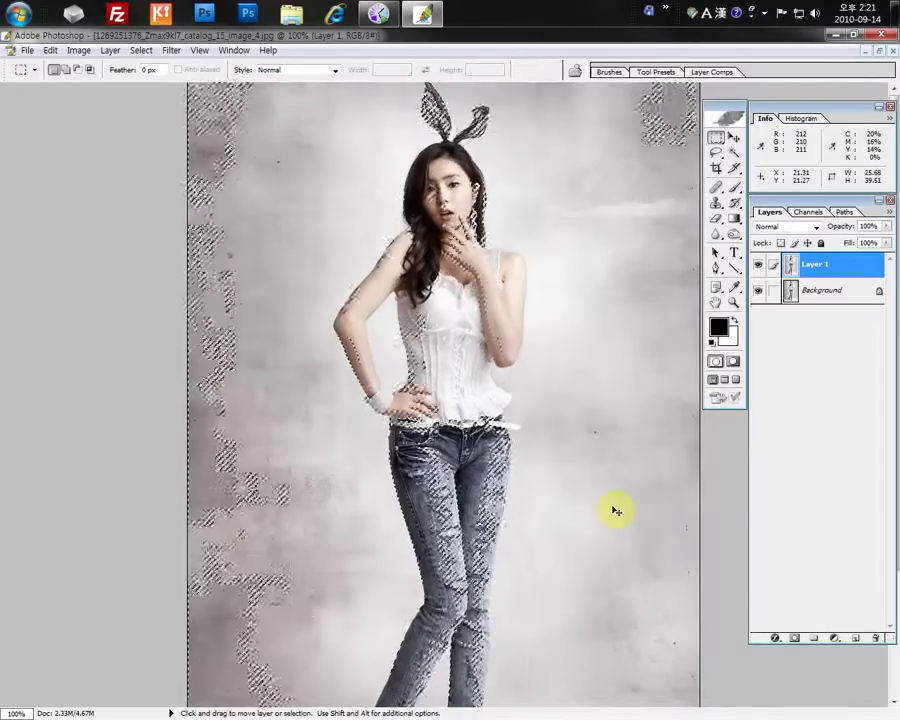
{"action": "key", "text": "ctrl+j"}
Check the shadow copy with the layers beneath it hidden, restore them, and set the copy's blend mode to Screen
{"action": "left_click", "coordinate": [757, 290]}
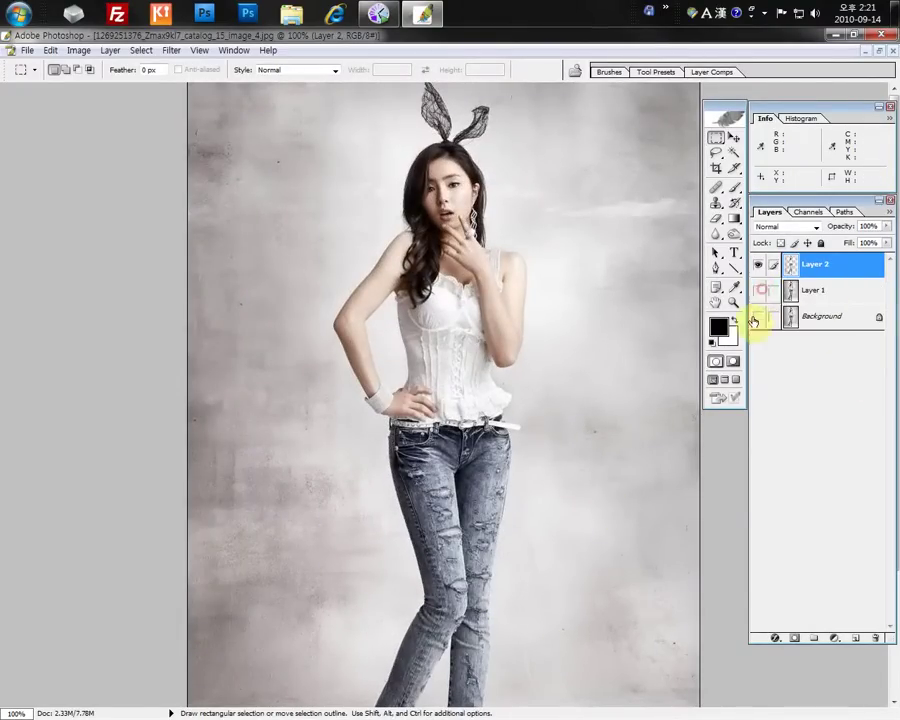
{"action": "left_click", "coordinate": [757, 317]}
{"action": "left_click_drag", "start_coordinate": [760, 317], "coordinate": [757, 290]}
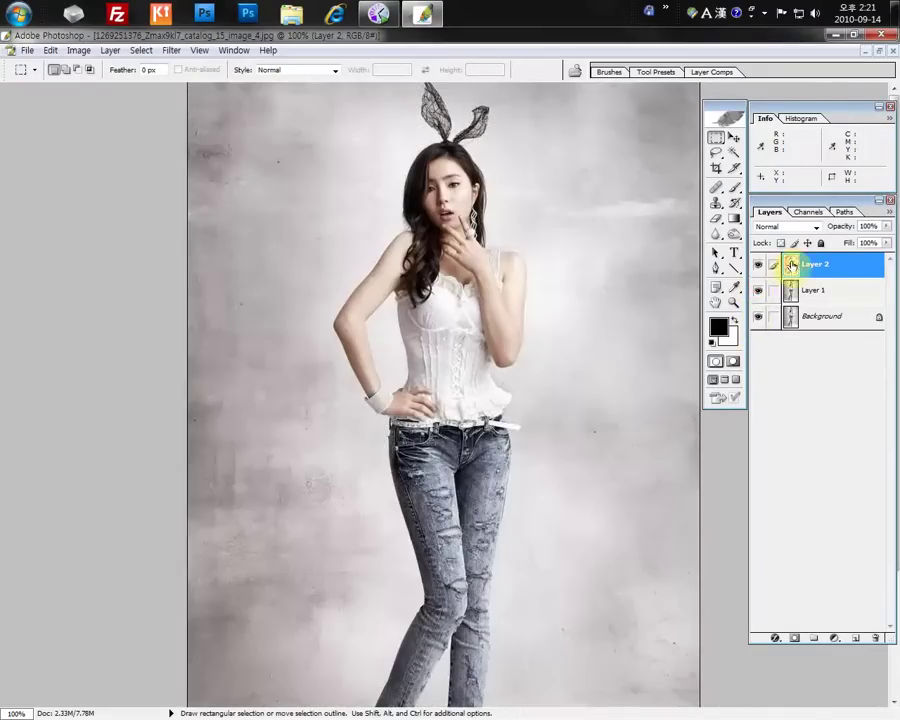
{"action": "left_click", "coordinate": [787, 227]}
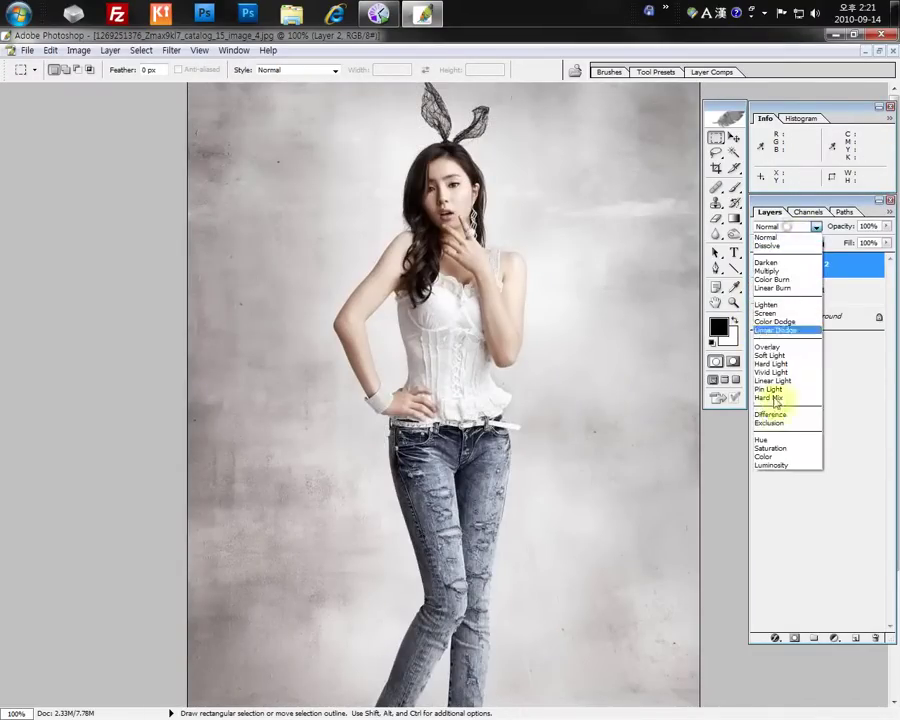
{"action": "left_click", "coordinate": [772, 313]}
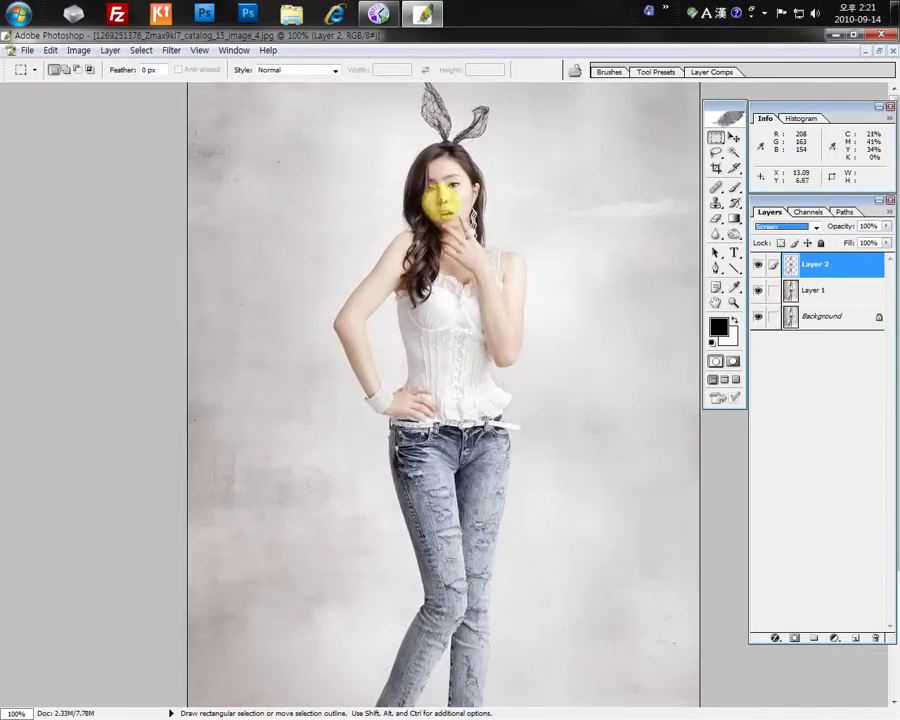
Compare the photo with and without the Screen-blended shadow layer
{"action": "left_click", "coordinate": [758, 264]}
{"action": "left_click", "coordinate": [758, 264]}
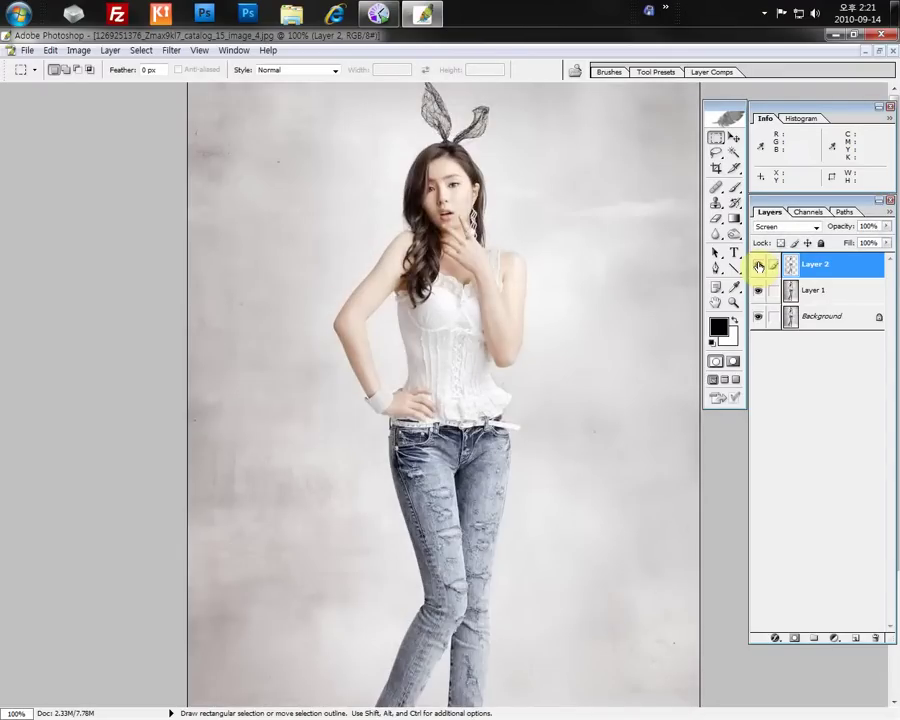
{"action": "left_click", "coordinate": [758, 266]}
{"action": "left_click", "coordinate": [758, 266]}
{"action": "left_click", "coordinate": [758, 266]}
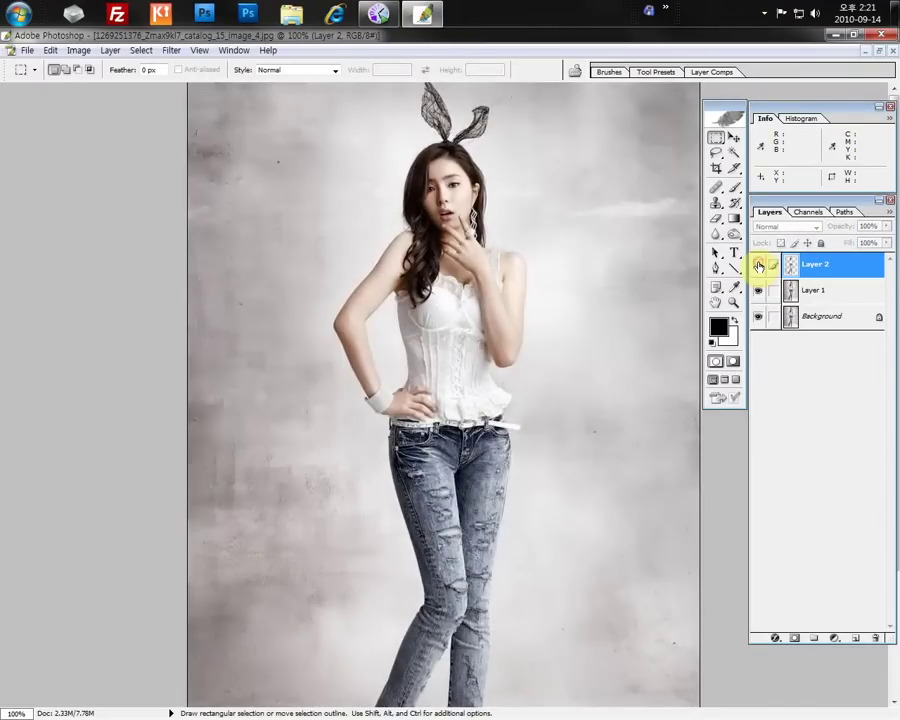
{"action": "left_click", "coordinate": [758, 266]}
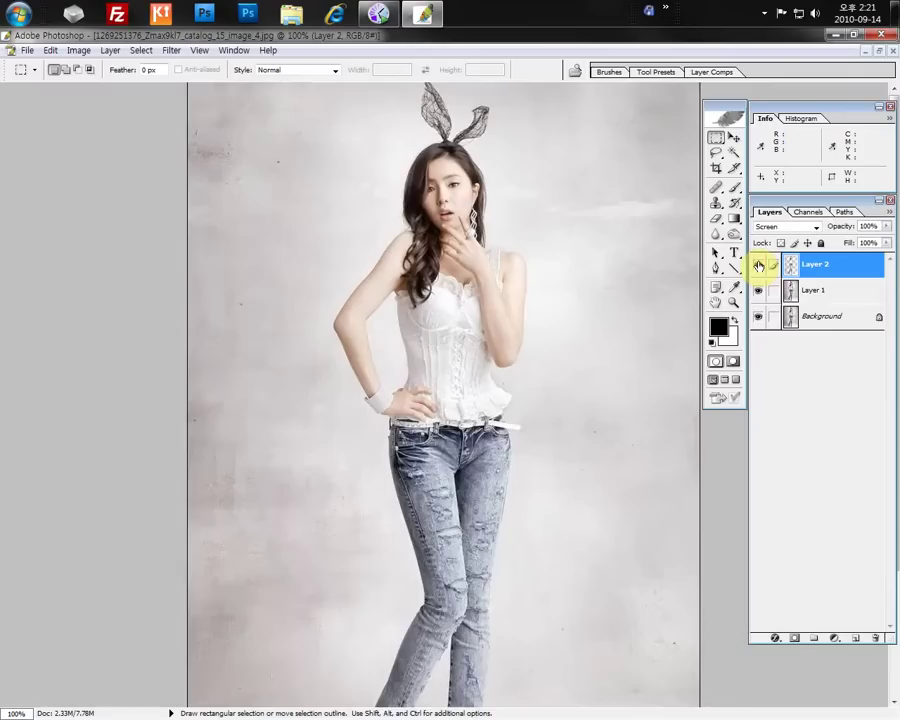
{"action": "left_click", "coordinate": [758, 266]}
{"action": "left_click", "coordinate": [758, 266]}
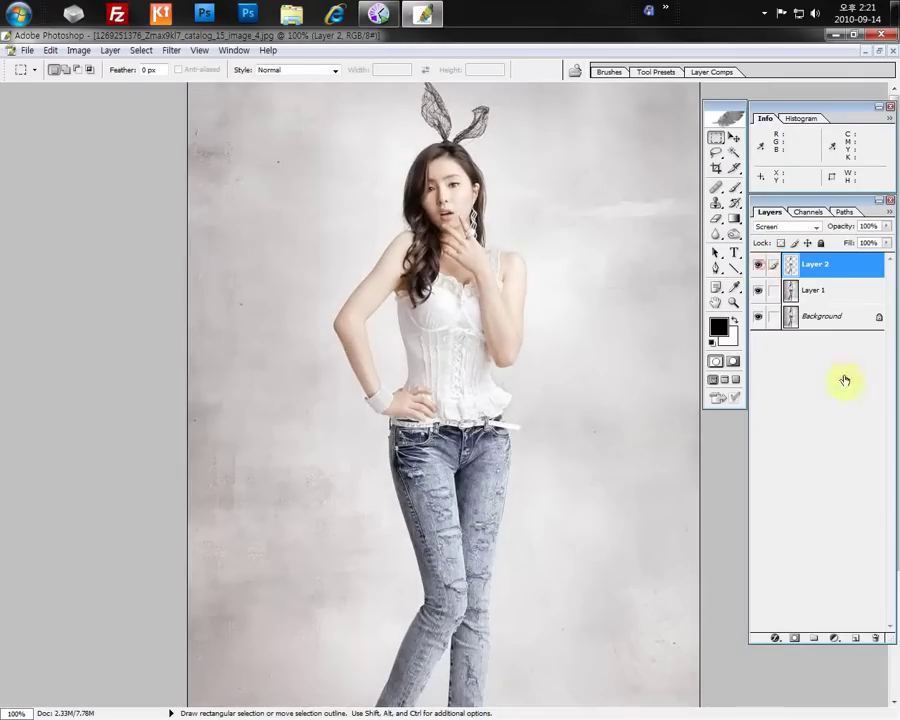
Add a black hide-all mask to Layer 2 and set the Brush to size 20 and 10% opacity for work around the head
{"action": "left_click", "coordinate": [795, 638], "text": "alt"}
{"action": "key", "text": "b"}
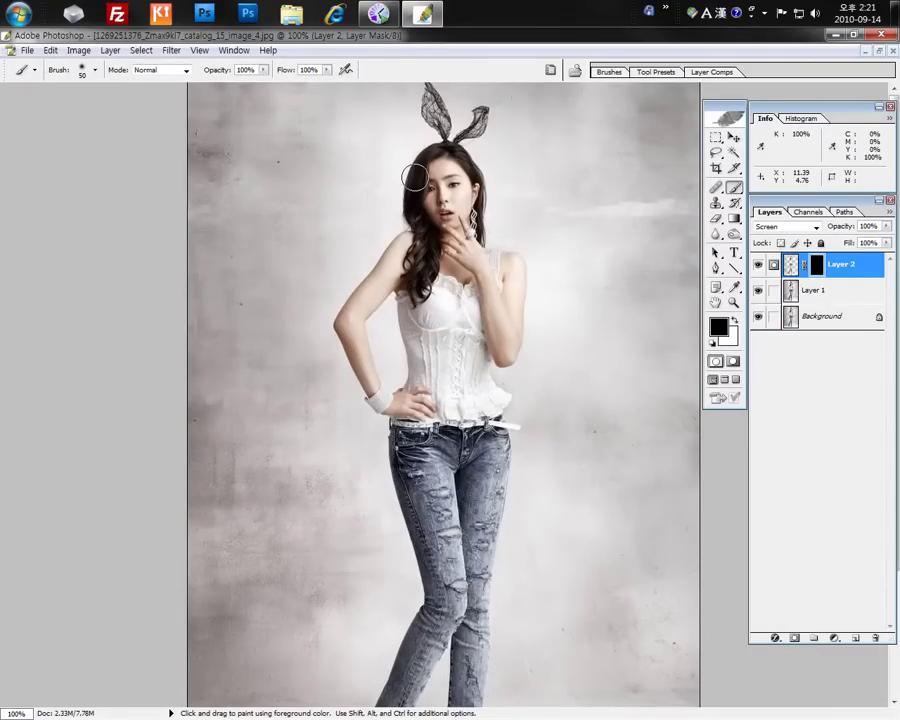
{"action": "key", "text": "1"}
{"action": "key", "text": "ctrl+space"}
{"action": "left_click_drag", "start_coordinate": [378, 141], "coordinate": [508, 284]}
{"action": "key", "text": "space"}
{"action": "left_click_drag", "start_coordinate": [423, 294], "coordinate": [473, 330]}
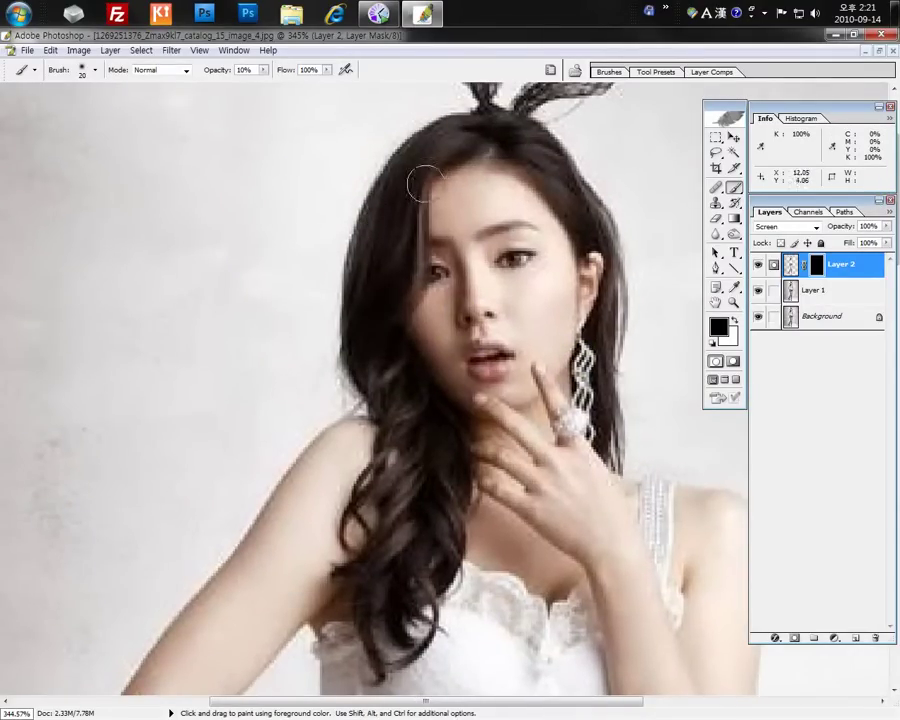
Paint white on Layer 2's mask over the woman's dark hair on both sides of the face to lighten it
{"action": "left_click", "coordinate": [734, 320]}
{"action": "left_click_drag", "start_coordinate": [413, 151], "coordinate": [373, 280]}
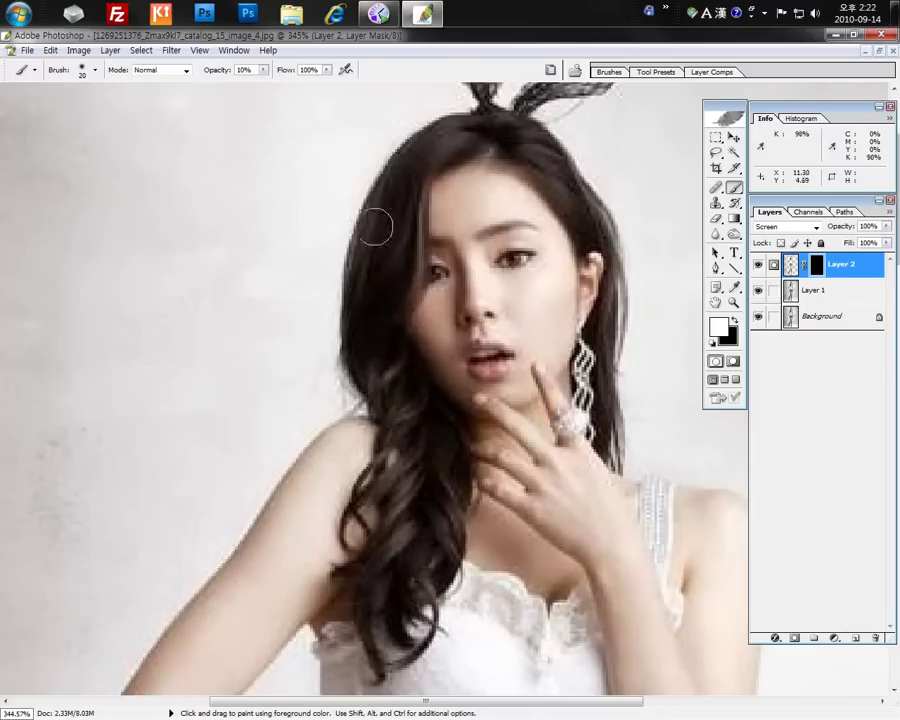
{"action": "left_click_drag", "start_coordinate": [376, 227], "coordinate": [357, 351]}
{"action": "mouse_move", "coordinate": [400, 197]}
{"action": "left_mouse_down"}
{"action": "mouse_move", "coordinate": [385, 298]}
{"action": "mouse_move", "coordinate": [373, 291]}
{"action": "mouse_move", "coordinate": [372, 272]}
{"action": "mouse_move", "coordinate": [416, 407]}
{"action": "mouse_move", "coordinate": [377, 373]}
{"action": "mouse_move", "coordinate": [431, 460]}
{"action": "mouse_move", "coordinate": [408, 353]}
{"action": "mouse_move", "coordinate": [451, 452]}
{"action": "mouse_move", "coordinate": [432, 421]}
{"action": "mouse_move", "coordinate": [424, 566]}
{"action": "mouse_move", "coordinate": [390, 565]}
{"action": "mouse_move", "coordinate": [354, 593]}
{"action": "mouse_move", "coordinate": [397, 507]}
{"action": "mouse_move", "coordinate": [384, 482]}
{"action": "mouse_move", "coordinate": [396, 596]}
{"action": "mouse_move", "coordinate": [436, 520]}
{"action": "mouse_move", "coordinate": [438, 442]}
{"action": "mouse_move", "coordinate": [415, 400]}
{"action": "mouse_move", "coordinate": [449, 438]}
{"action": "mouse_move", "coordinate": [408, 362]}
{"action": "mouse_move", "coordinate": [436, 435]}
{"action": "mouse_move", "coordinate": [359, 285]}
{"action": "mouse_move", "coordinate": [341, 355]}
{"action": "mouse_move", "coordinate": [377, 180]}
{"action": "mouse_move", "coordinate": [428, 138]}
{"action": "mouse_move", "coordinate": [491, 124]}
{"action": "mouse_move", "coordinate": [577, 206]}
{"action": "mouse_move", "coordinate": [566, 186]}
{"action": "mouse_move", "coordinate": [598, 238]}
{"action": "mouse_move", "coordinate": [592, 233]}
{"action": "mouse_move", "coordinate": [602, 455]}
{"action": "mouse_move", "coordinate": [599, 377]}
{"action": "mouse_move", "coordinate": [601, 419]}
{"action": "left_mouse_up"}
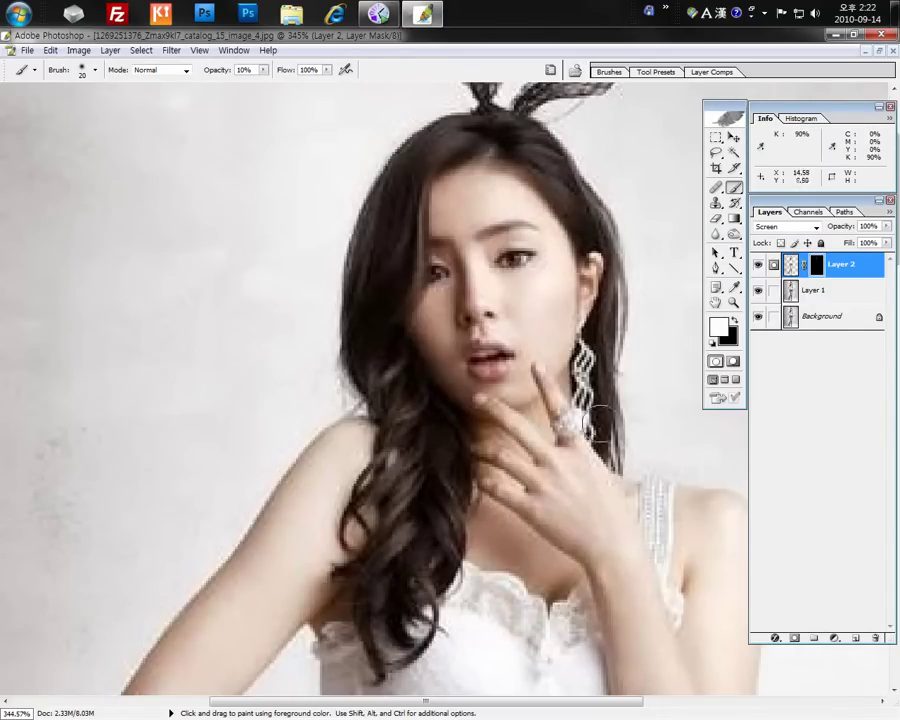
{"action": "mouse_move", "coordinate": [506, 164]}
{"action": "left_mouse_down"}
{"action": "mouse_move", "coordinate": [449, 120]}
{"action": "mouse_move", "coordinate": [445, 138]}
{"action": "mouse_move", "coordinate": [411, 165]}
{"action": "mouse_move", "coordinate": [368, 312]}
{"action": "mouse_move", "coordinate": [373, 221]}
{"action": "mouse_move", "coordinate": [364, 245]}
{"action": "mouse_move", "coordinate": [370, 341]}
{"action": "mouse_move", "coordinate": [371, 318]}
{"action": "mouse_move", "coordinate": [398, 375]}
{"action": "mouse_move", "coordinate": [357, 330]}
{"action": "mouse_move", "coordinate": [409, 423]}
{"action": "mouse_move", "coordinate": [372, 356]}
{"action": "mouse_move", "coordinate": [389, 537]}
{"action": "mouse_move", "coordinate": [376, 497]}
{"action": "mouse_move", "coordinate": [396, 482]}
{"action": "mouse_move", "coordinate": [377, 502]}
{"action": "mouse_move", "coordinate": [355, 598]}
{"action": "mouse_move", "coordinate": [371, 590]}
{"action": "mouse_move", "coordinate": [371, 617]}
{"action": "mouse_move", "coordinate": [396, 626]}
{"action": "mouse_move", "coordinate": [416, 596]}
{"action": "mouse_move", "coordinate": [439, 510]}
{"action": "mouse_move", "coordinate": [402, 368]}
{"action": "mouse_move", "coordinate": [463, 441]}
{"action": "mouse_move", "coordinate": [456, 465]}
{"action": "mouse_move", "coordinate": [376, 273]}
{"action": "mouse_move", "coordinate": [355, 331]}
{"action": "mouse_move", "coordinate": [365, 282]}
{"action": "mouse_move", "coordinate": [354, 344]}
{"action": "left_mouse_up"}
Examine the painted mask areas of Layer 2 alone by temporarily hiding Layer 1 and the Background
{"action": "left_click", "coordinate": [759, 290]}
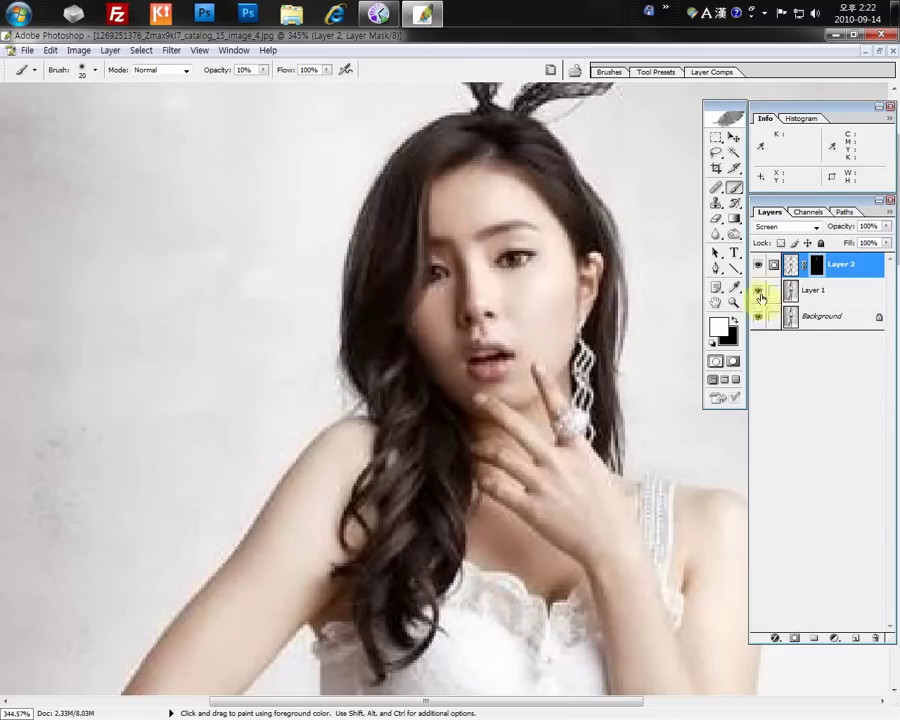
{"action": "left_click", "coordinate": [759, 318]}
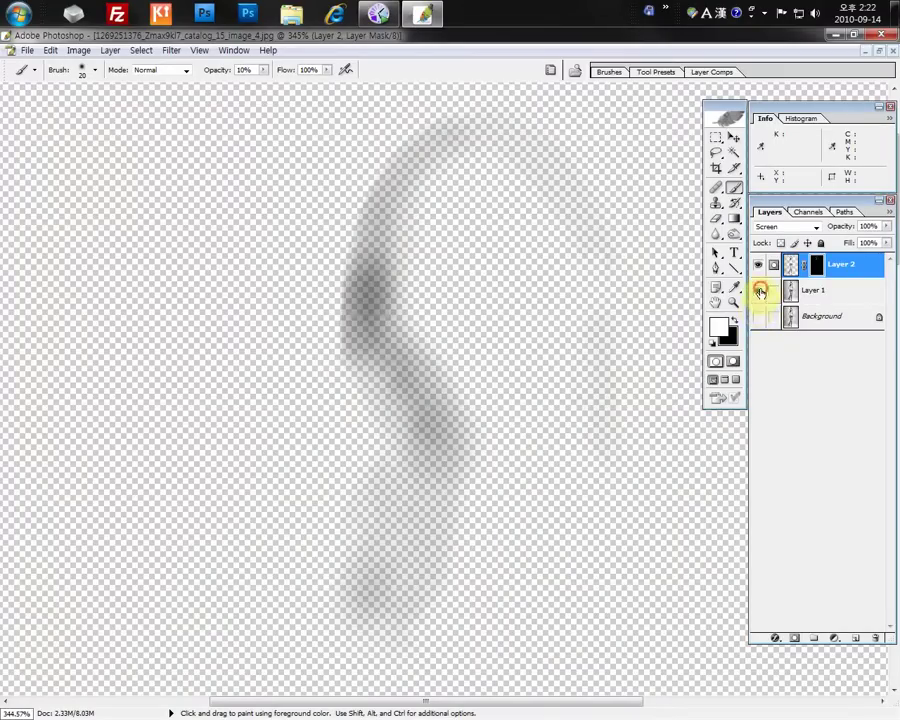
{"action": "left_click", "coordinate": [759, 290]}
{"action": "left_click", "coordinate": [759, 318]}
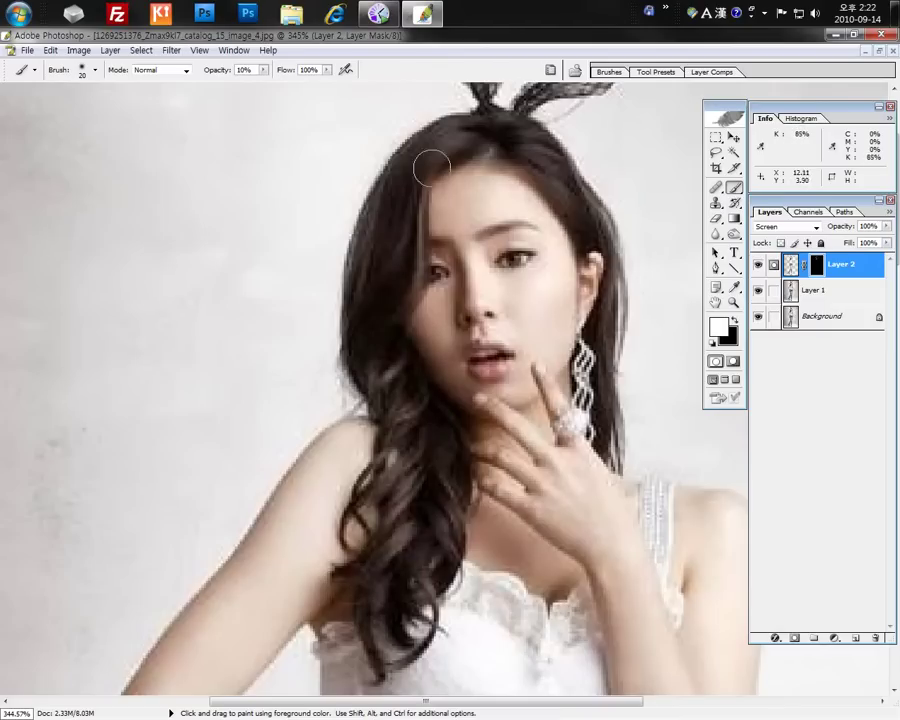
Compare the hair in the whole figure at 100% with Layer 2 hidden and shown
{"action": "key", "text": "v"}
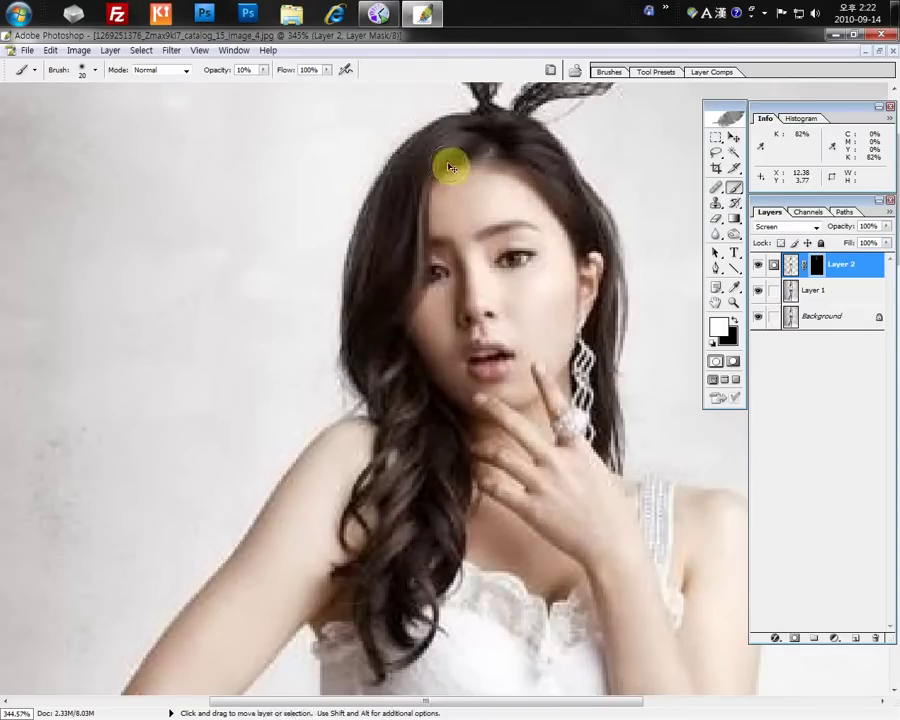
{"action": "key", "text": "ctrl+0"}
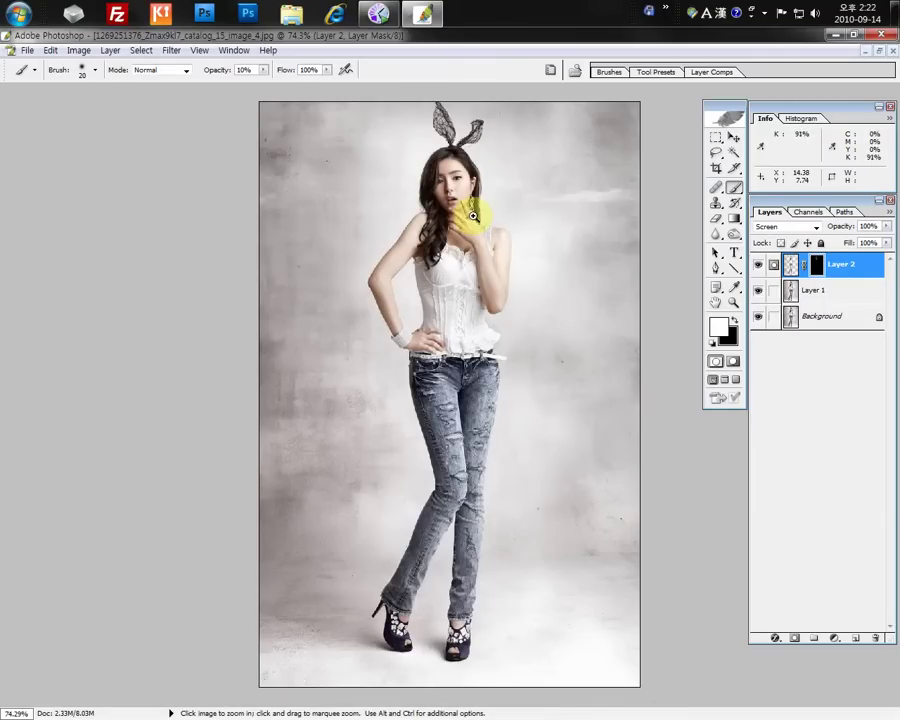
{"action": "key", "text": "ctrl+plus"}
{"action": "mouse_move", "coordinate": [477, 220]}
{"action": "left_mouse_down"}
{"action": "mouse_move", "coordinate": [432, 251]}
{"action": "mouse_move", "coordinate": [435, 300]}
{"action": "left_mouse_up"}
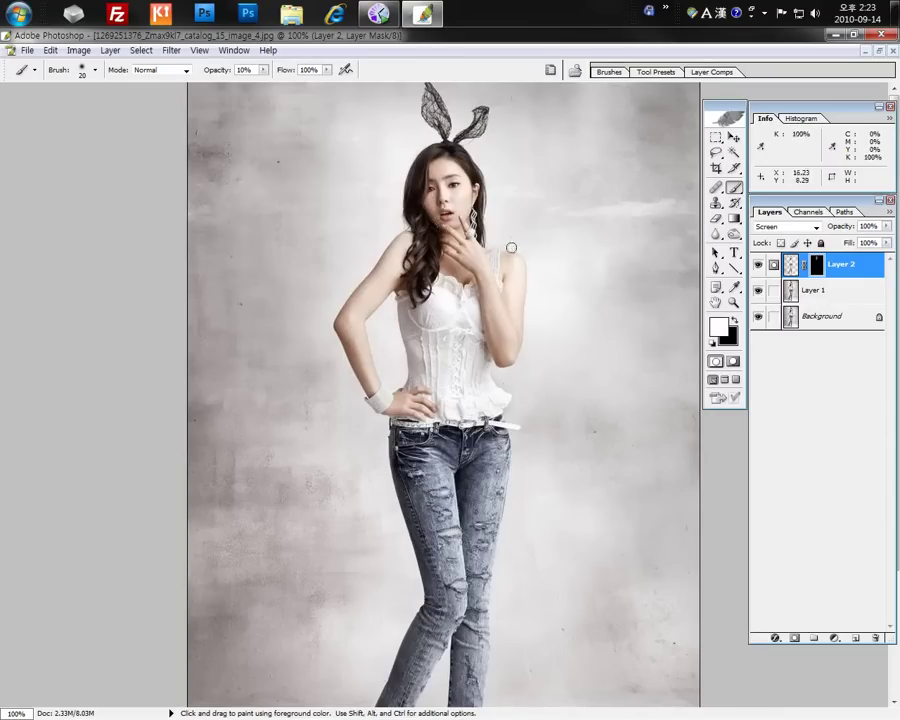
{"action": "left_click", "coordinate": [757, 268]}
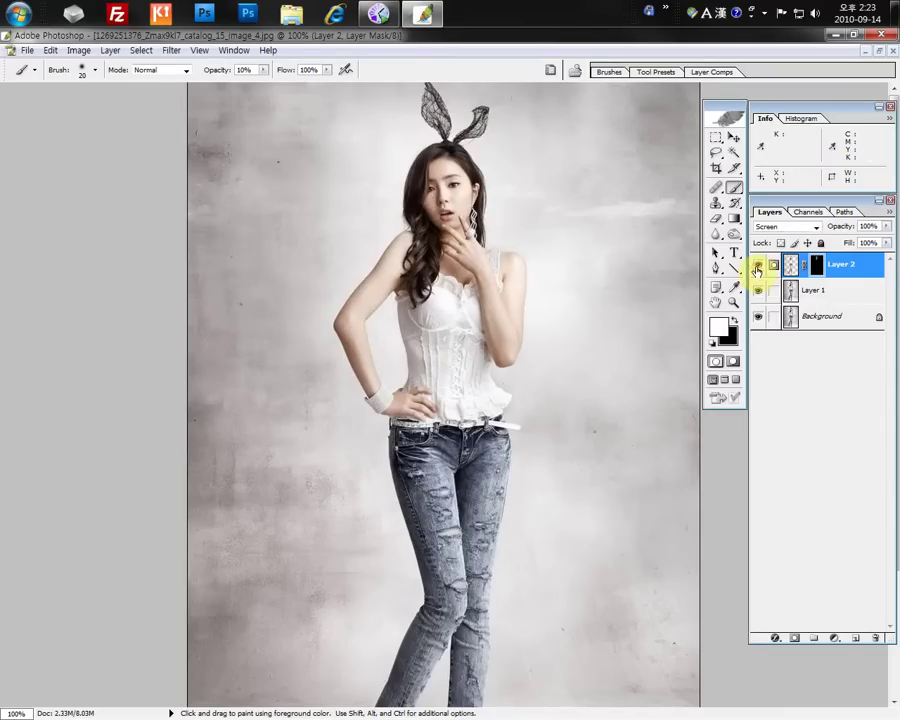
{"action": "left_click", "coordinate": [757, 268]}
{"action": "left_click", "coordinate": [757, 268]}
{"action": "left_click", "coordinate": [757, 268]}
{"action": "left_click", "coordinate": [757, 268]}
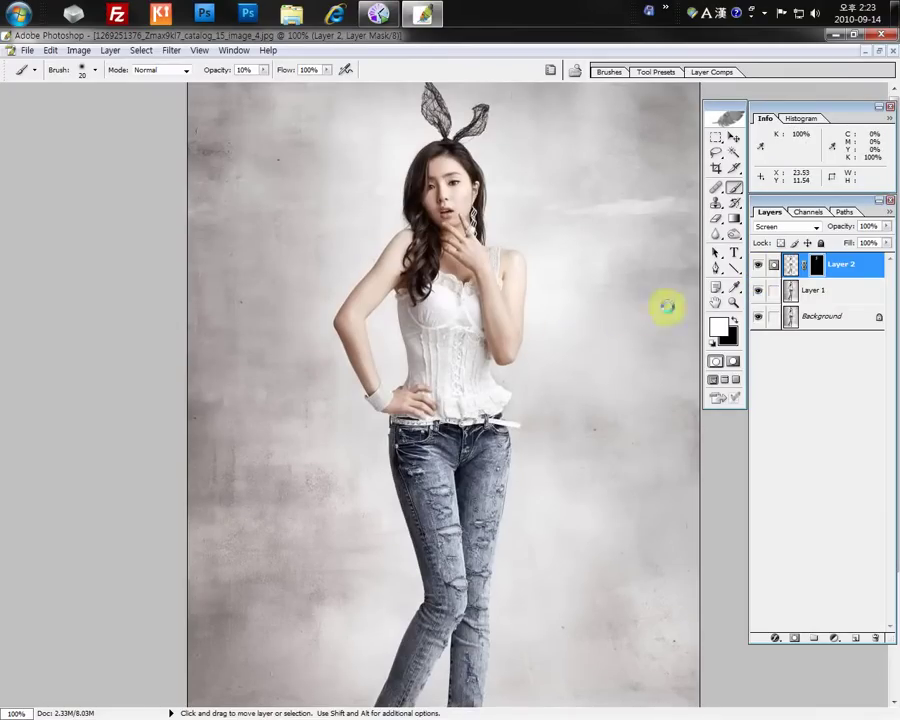
Merge Layer 2 down into Layer 1 and check the merged layer by toggling its visibility
{"action": "key", "text": "ctrl+e"}
{"action": "left_click", "coordinate": [757, 265]}
{"action": "left_click", "coordinate": [757, 265]}
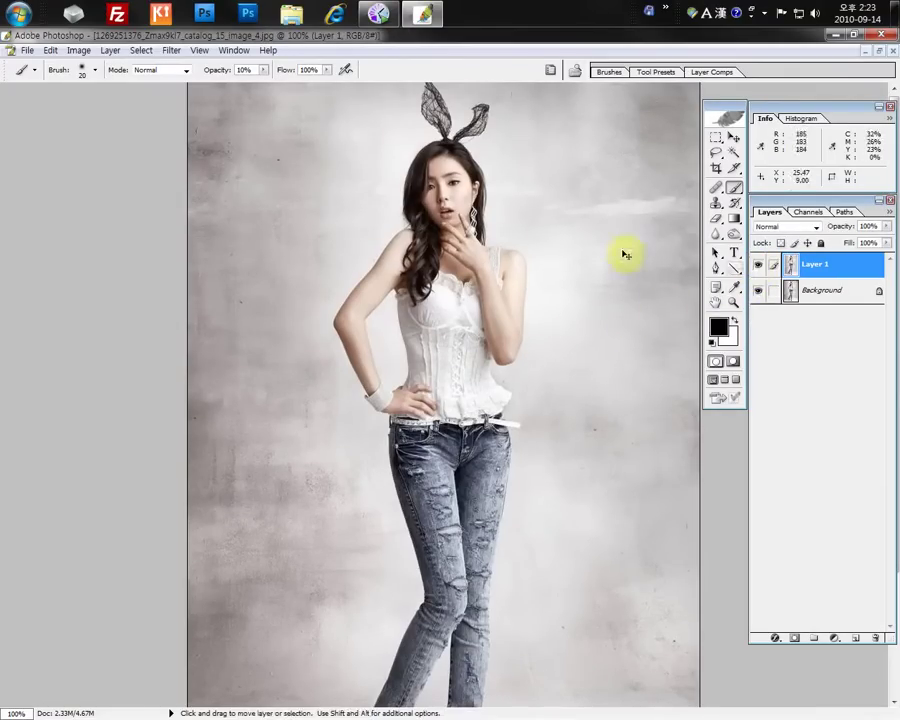
Examine the lightened hair around the face up close at 300%, and the whole figure at reduced size
{"action": "key", "text": "ctrl+space"}
{"action": "left_click", "coordinate": [460, 200]}
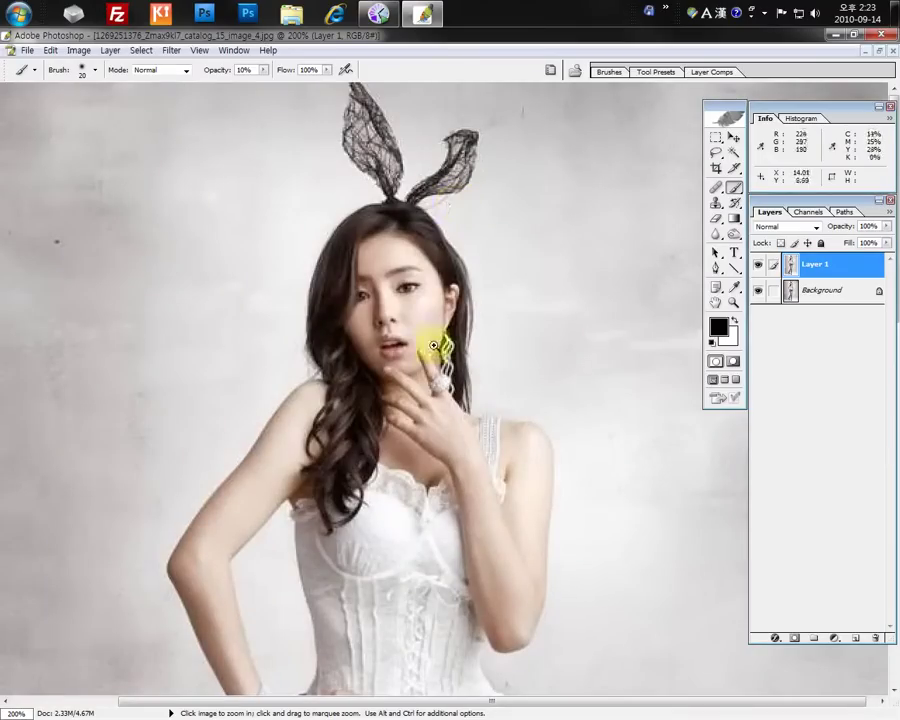
{"action": "left_click", "coordinate": [390, 320]}
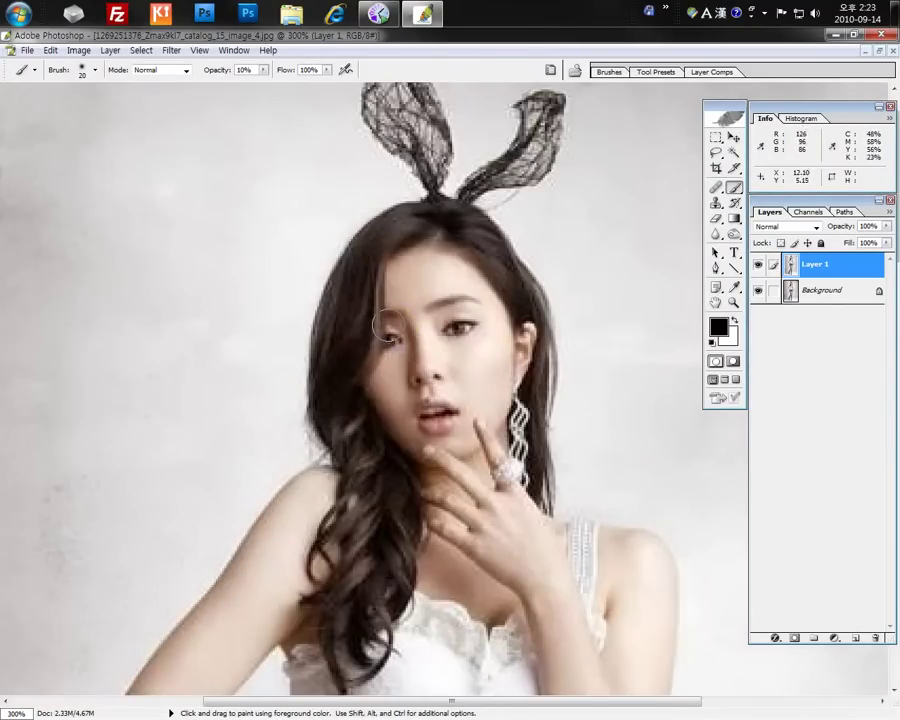
{"action": "left_click", "coordinate": [448, 387], "text": "ctrl"}
{"action": "key", "text": "ctrl+alt+0"}
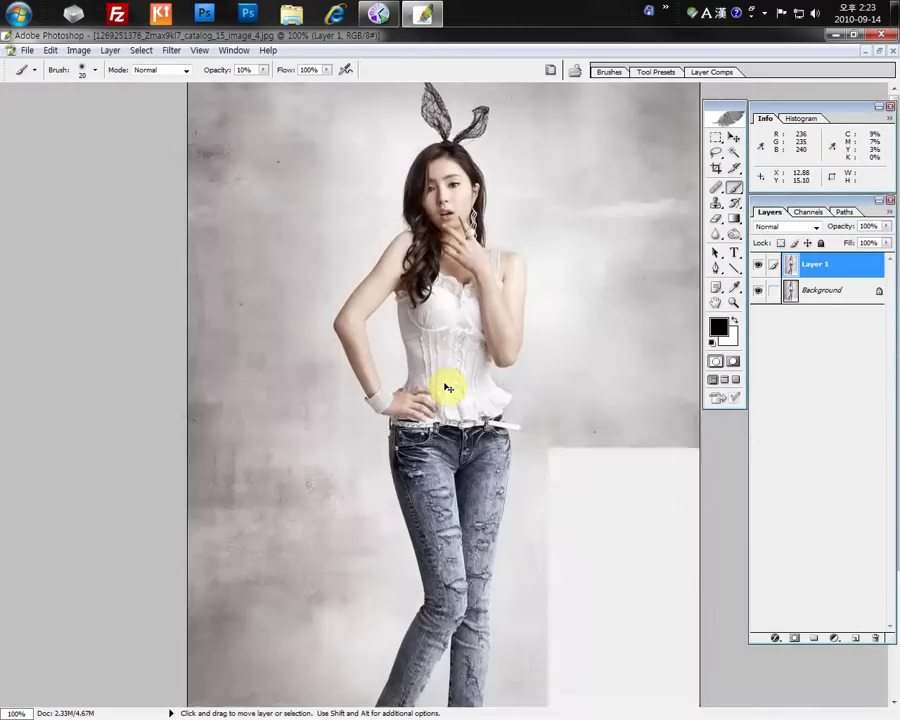
{"action": "key", "text": "ctrl+minus"}
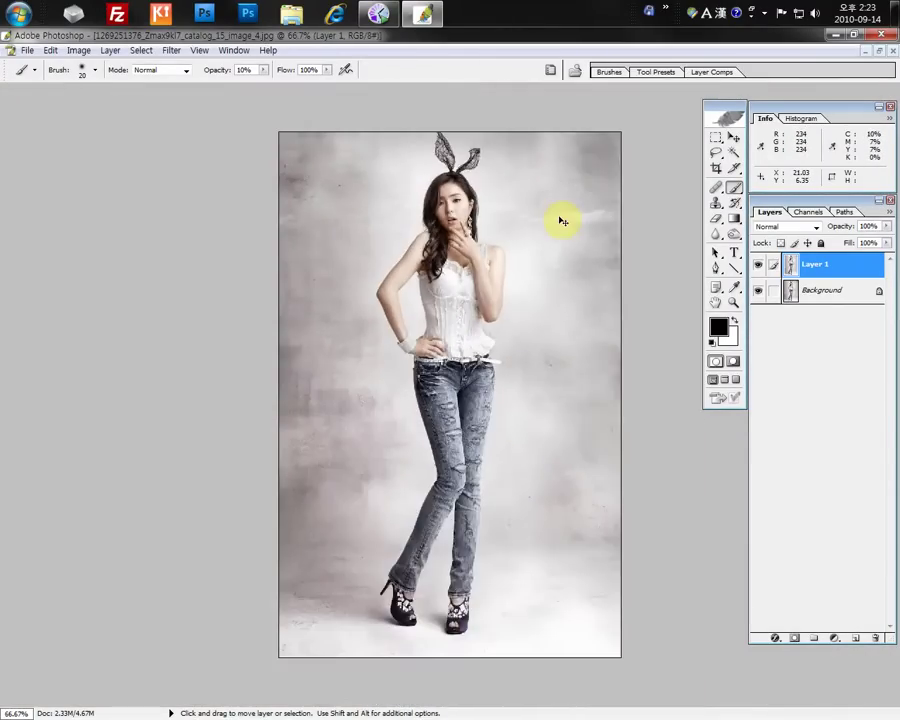
{"action": "key", "text": "ctrl+plus"}
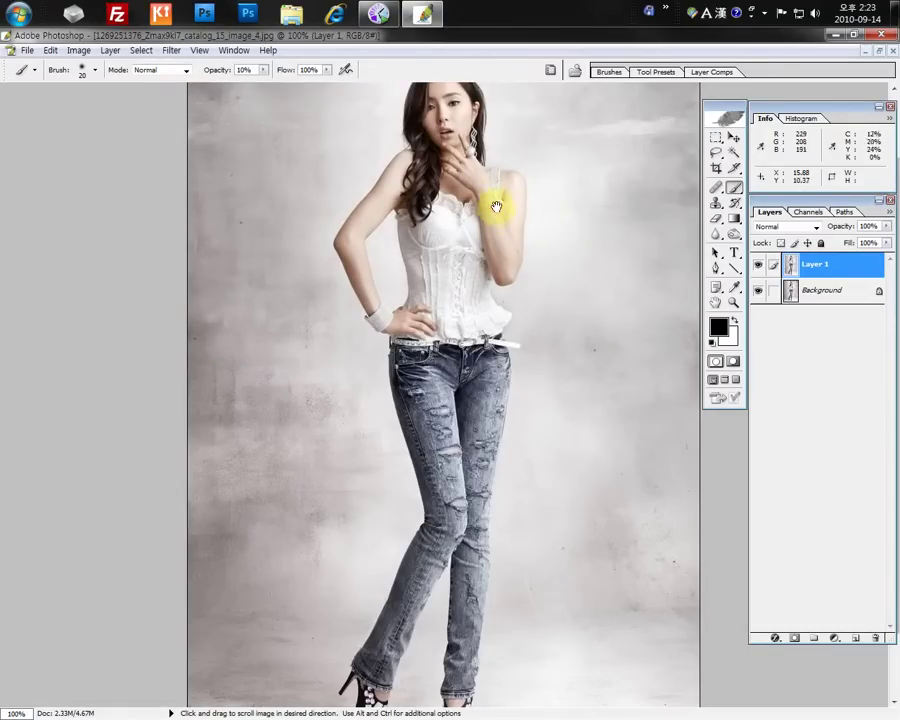
Duplicate the merged Layer 1 as a separate layer above it
{"action": "left_click_drag", "start_coordinate": [494, 200], "coordinate": [498, 331]}
{"action": "key", "text": "ctrl+j"}
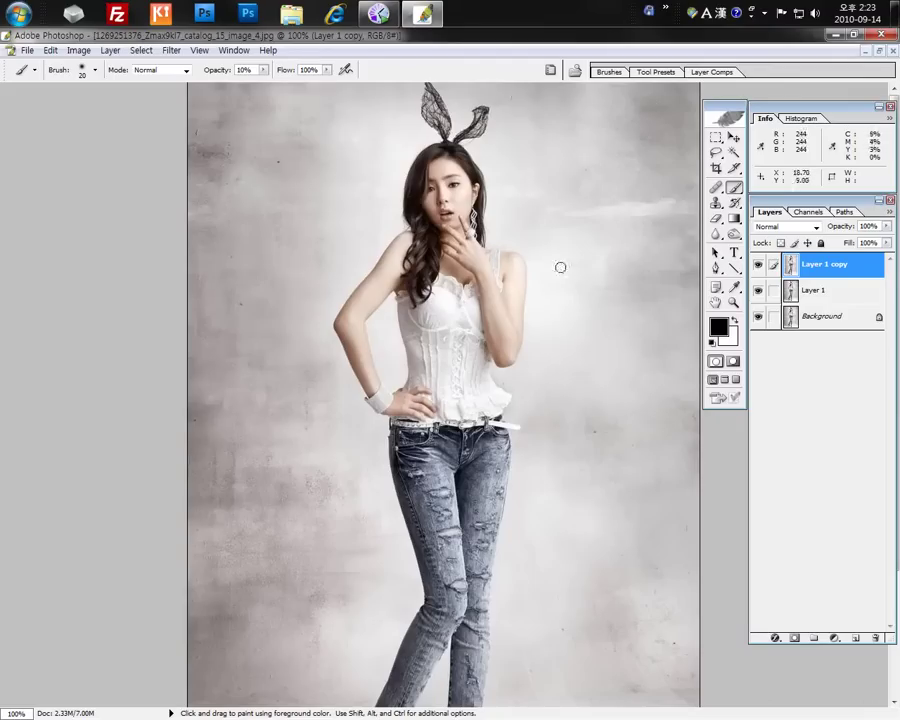
{"action": "scroll", "coordinate": [387, 258], "scroll_direction": "down", "scroll_amount": 3}
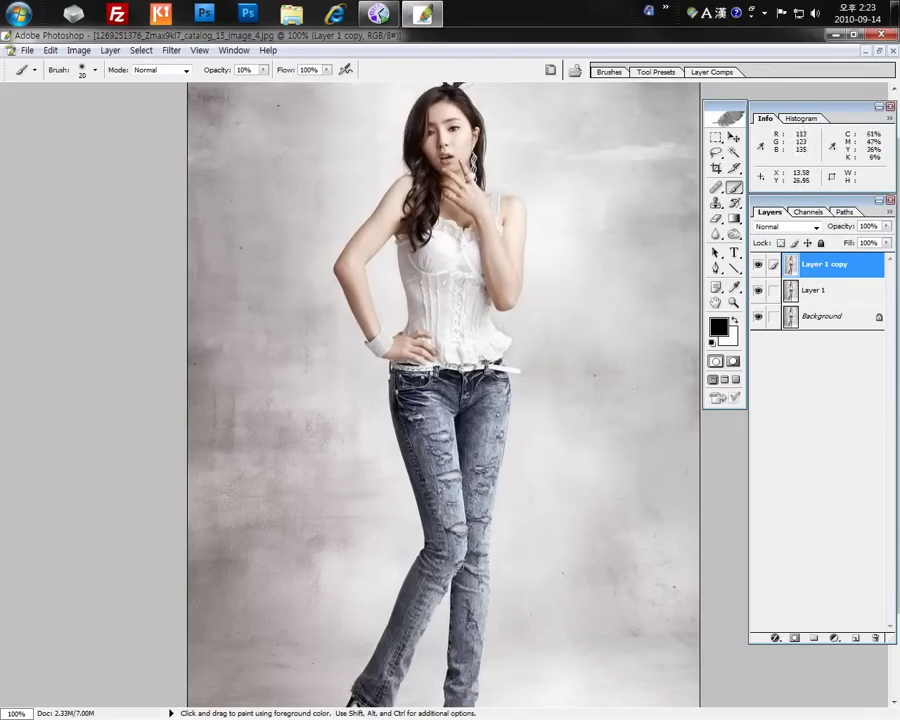
{"action": "left_click", "coordinate": [716, 137]}
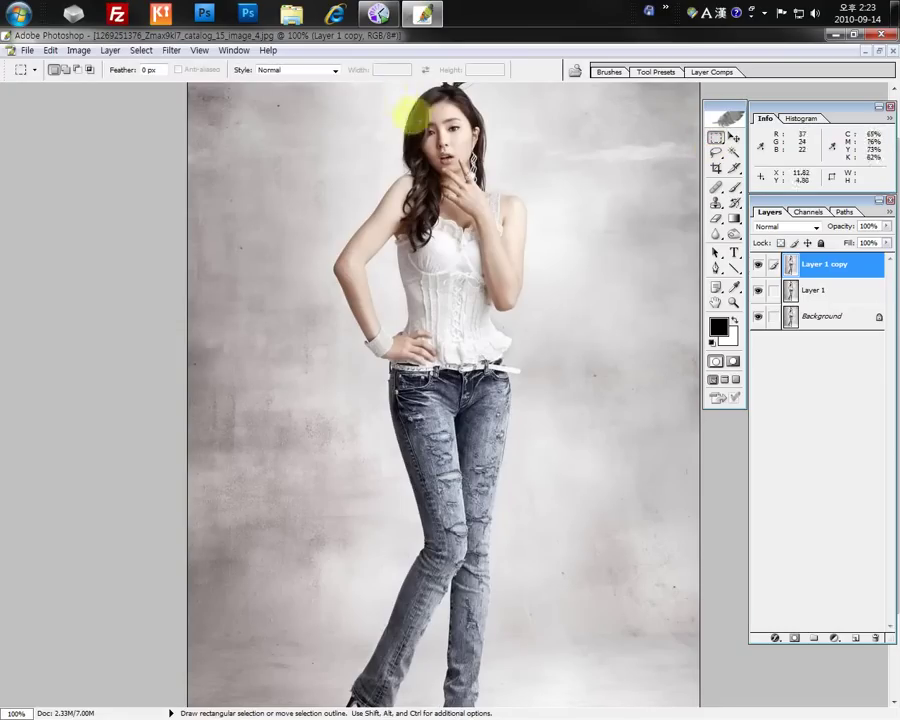
{"action": "left_click_drag", "start_coordinate": [389, 93], "coordinate": [502, 562]}
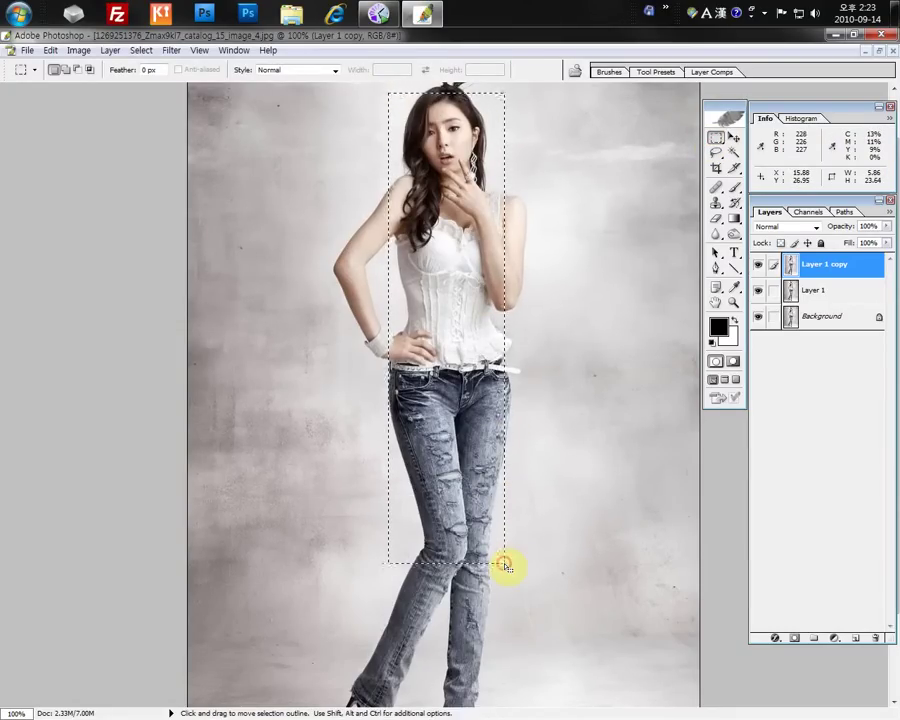
{"action": "left_click", "coordinate": [552, 503]}
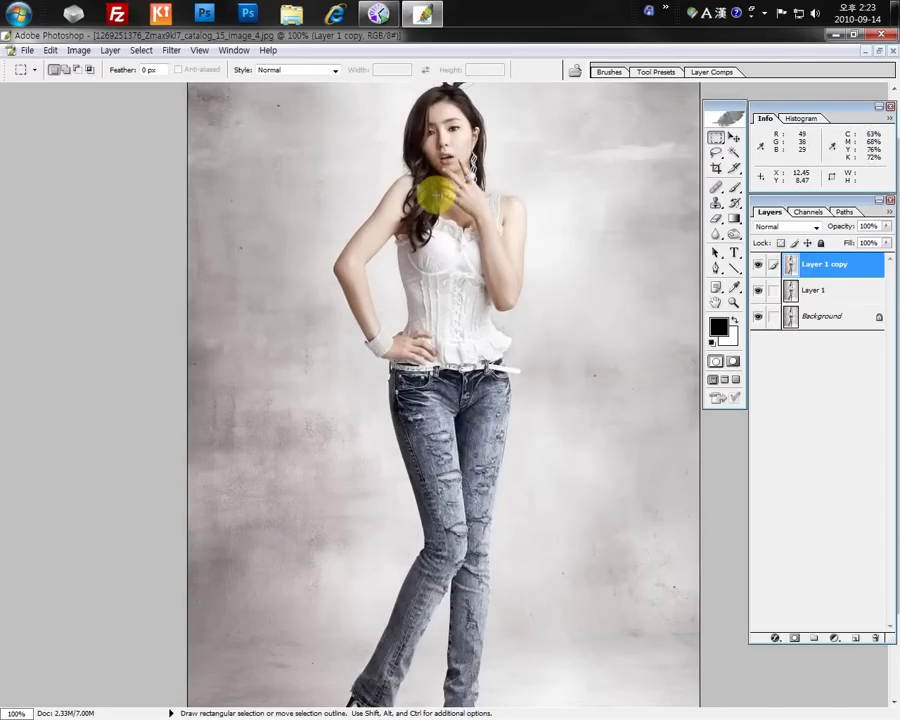
{"action": "left_click_drag", "start_coordinate": [397, 92], "coordinate": [528, 567]}
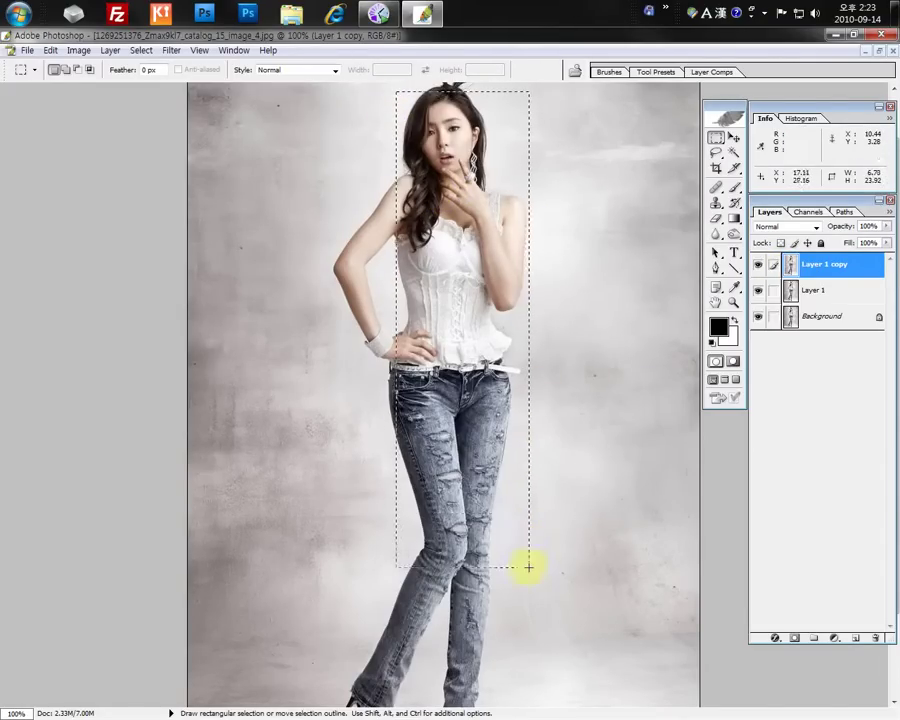
{"action": "key", "text": "ctrl+d"}
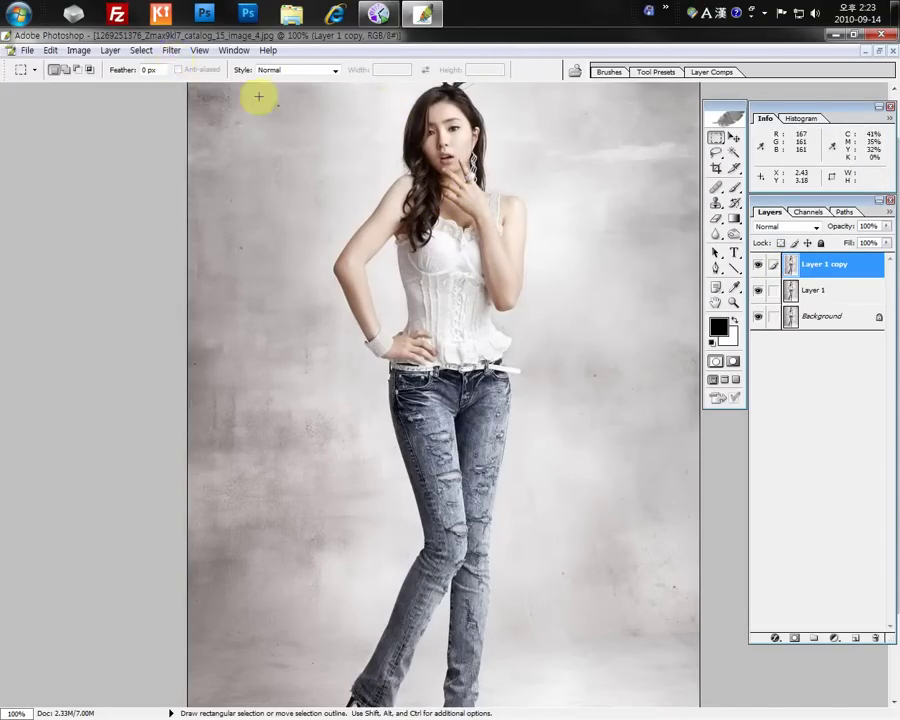
Open the Unsharp Mask filter for Layer 1 copy and centre its preview on the woman's head
{"action": "left_click", "coordinate": [176, 52]}
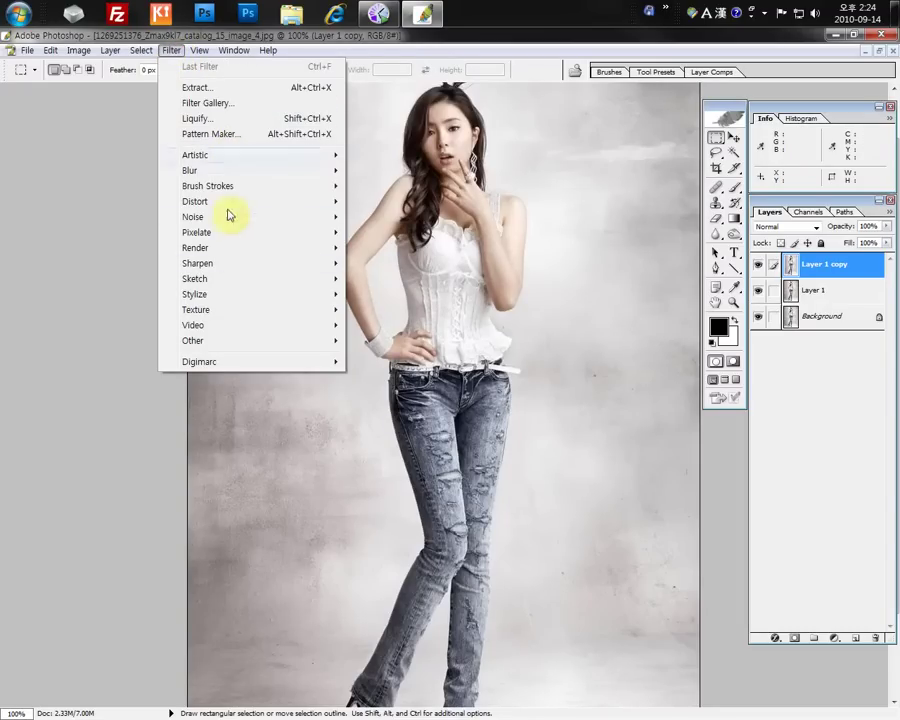
{"action": "mouse_move", "coordinate": [235, 178]}
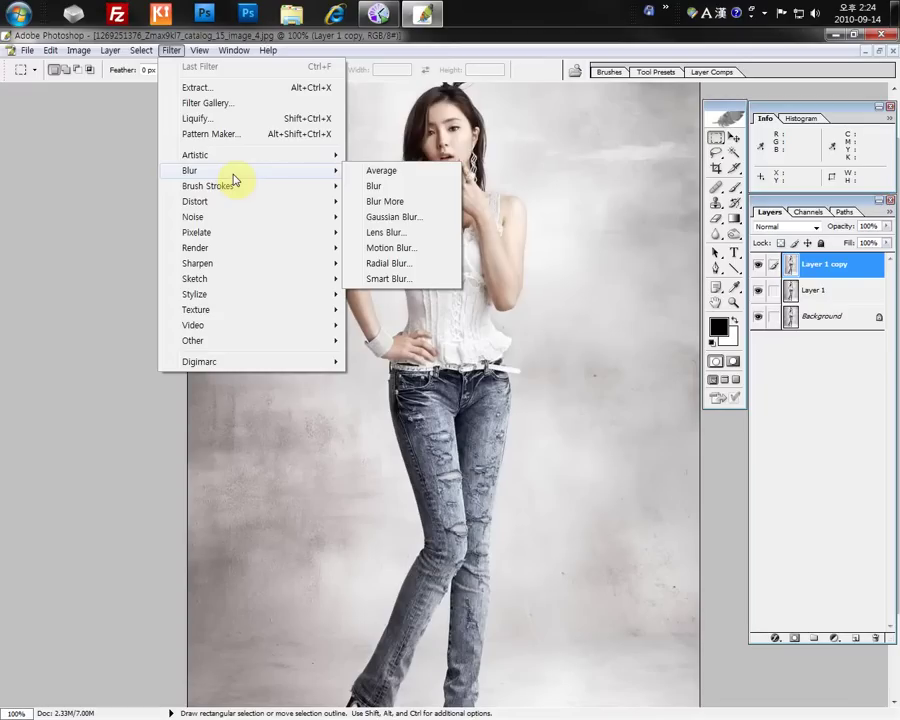
{"action": "mouse_move", "coordinate": [237, 272]}
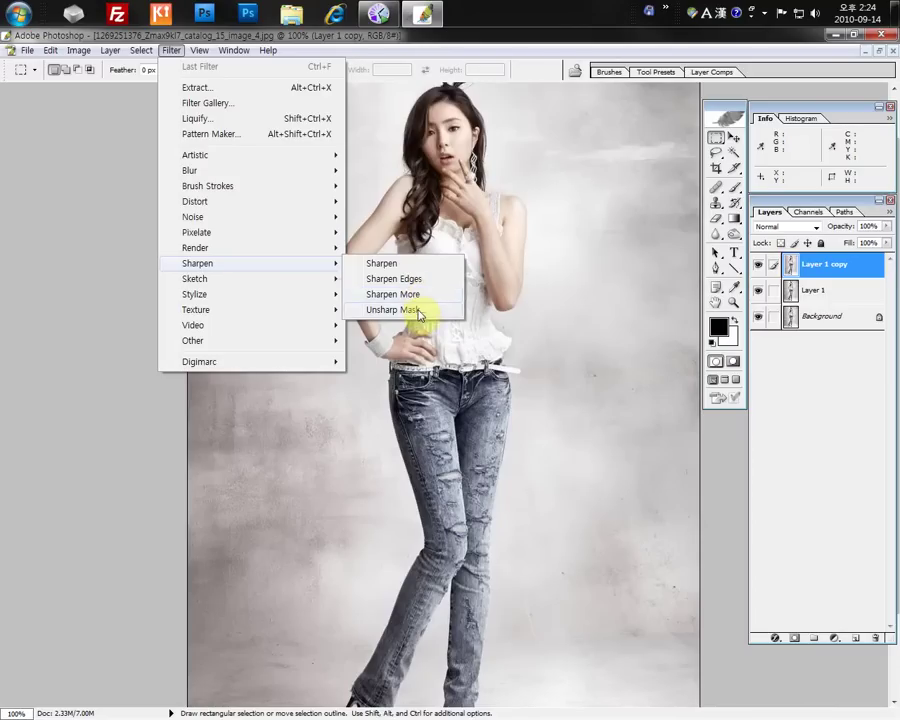
{"action": "left_click", "coordinate": [418, 312]}
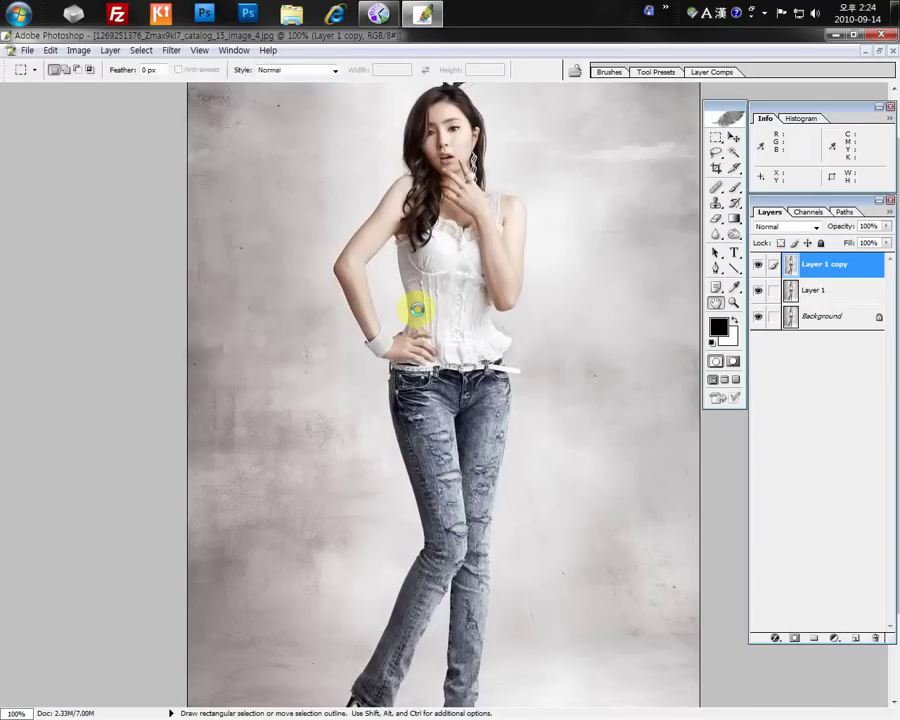
{"action": "left_click_drag", "start_coordinate": [54, 197], "coordinate": [113, 173]}
{"action": "mouse_move", "coordinate": [136, 234]}
{"action": "left_mouse_down"}
{"action": "mouse_move", "coordinate": [147, 259]}
{"action": "mouse_move", "coordinate": [130, 262]}
{"action": "mouse_move", "coordinate": [136, 258]}
{"action": "left_mouse_up"}
Try an Unsharp Mask amount of 100% and inspect its effect on the face, hair and arm in the preview
{"action": "left_click", "coordinate": [103, 364]}
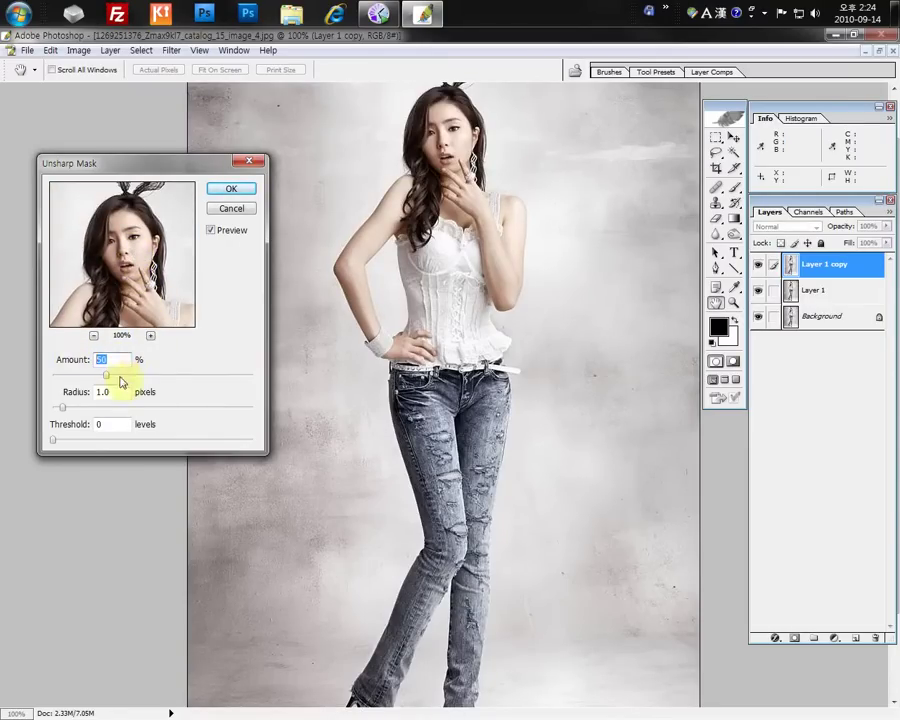
{"action": "type", "text": "100"}
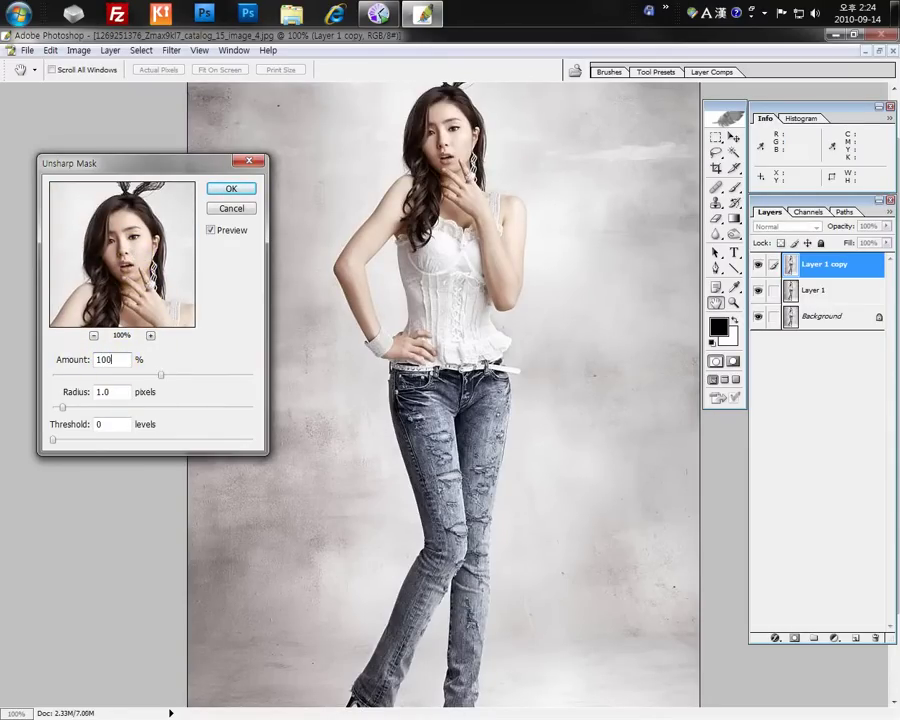
{"action": "left_click_drag", "start_coordinate": [145, 235], "coordinate": [120, 240]}
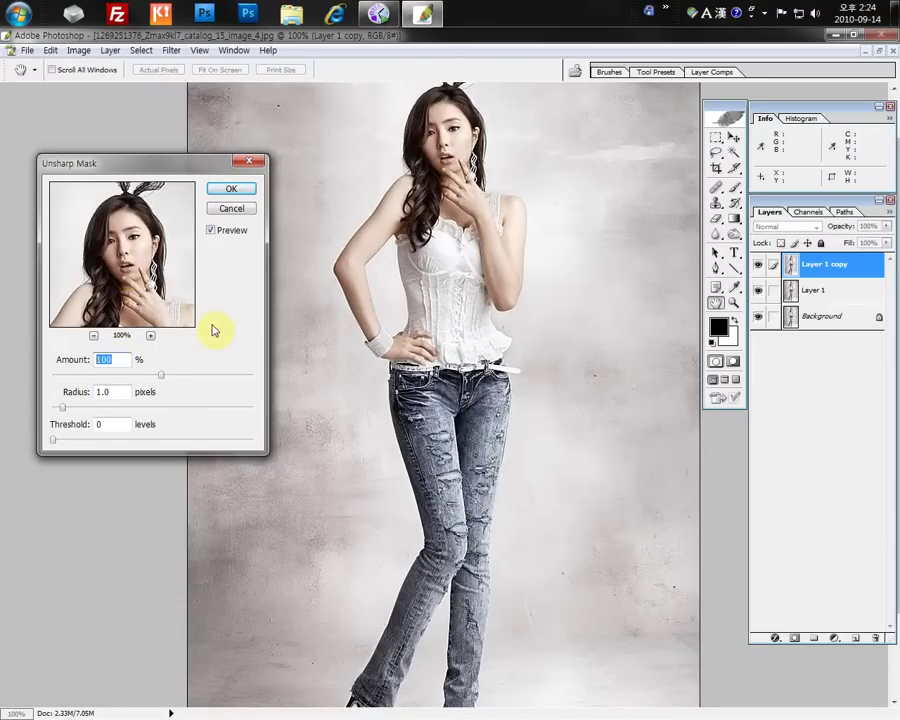
{"action": "left_click", "coordinate": [361, 294]}
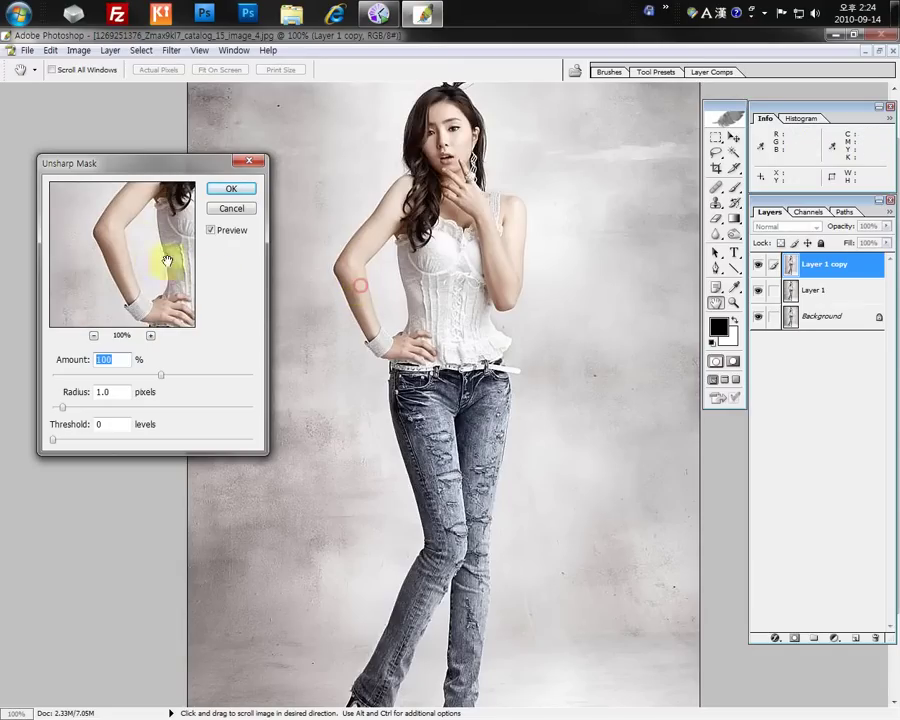
{"action": "left_click_drag", "start_coordinate": [131, 230], "coordinate": [133, 261]}
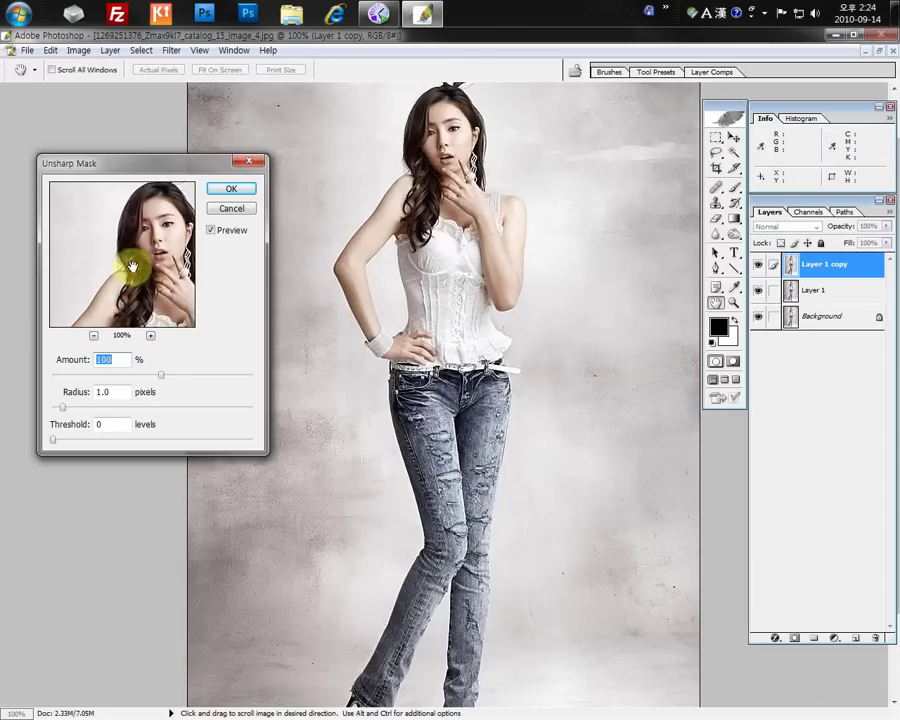
Apply Unsharp Mask to Layer 1 copy with amount 50%, radius 1.0 pixels and threshold 0
{"action": "type", "text": "50"}
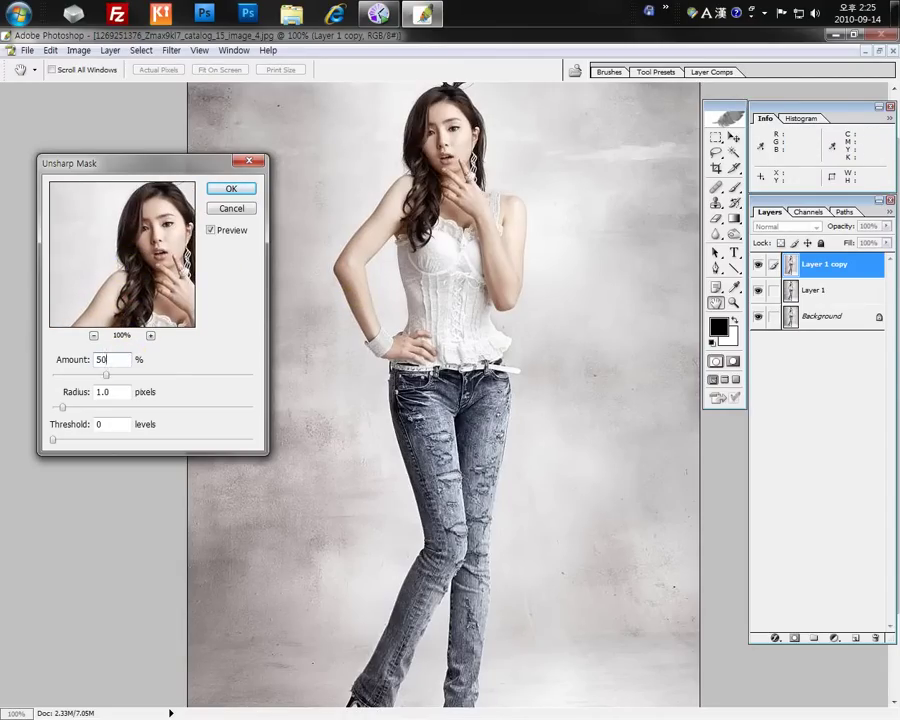
{"action": "left_click_drag", "start_coordinate": [137, 255], "coordinate": [187, 207]}
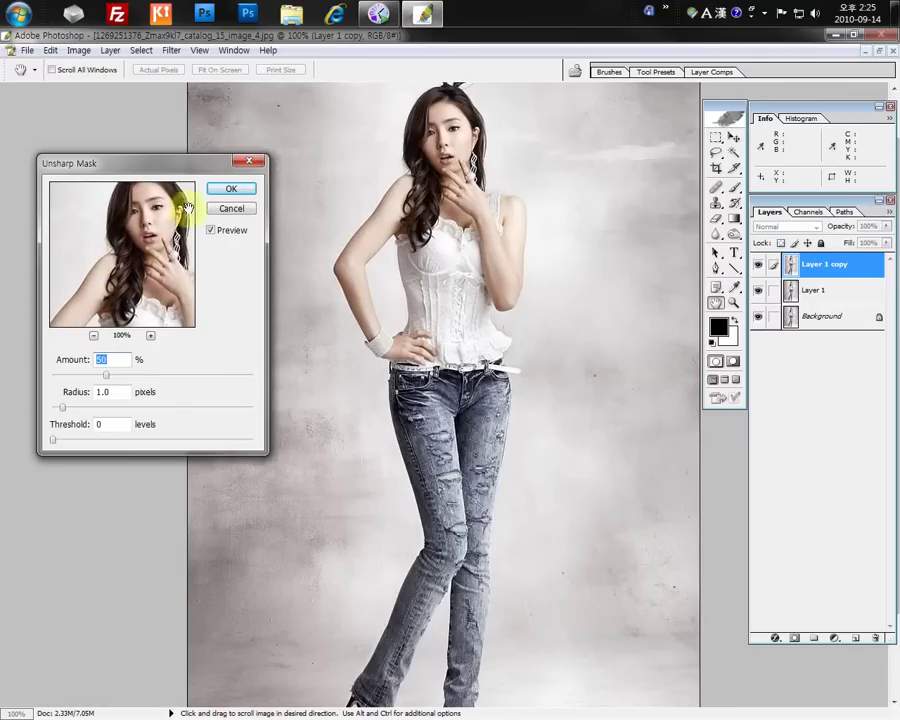
{"action": "left_click", "coordinate": [231, 188]}
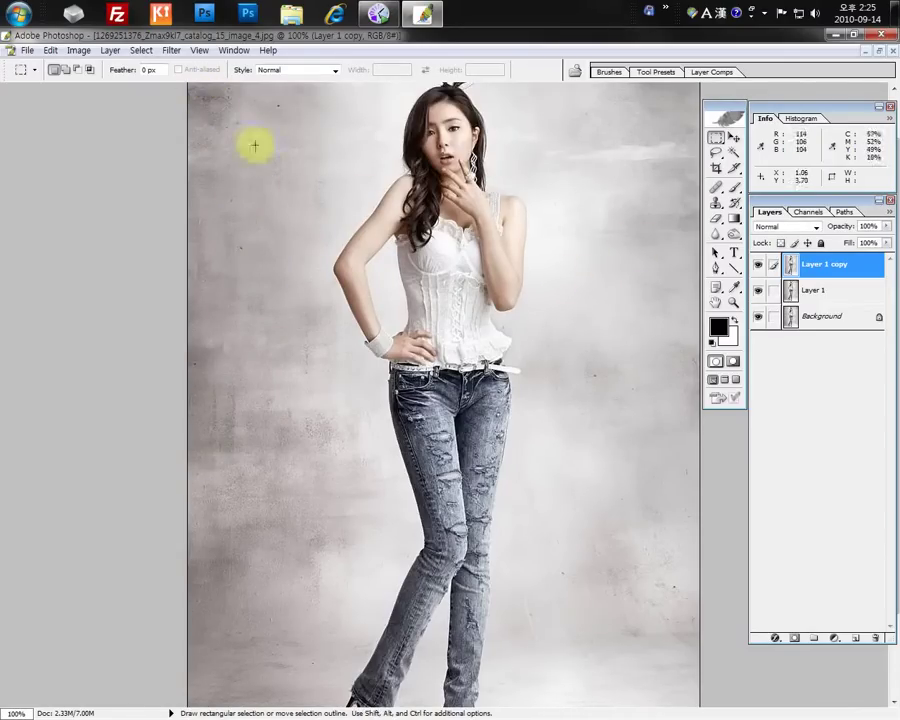
{"action": "left_click_drag", "start_coordinate": [538, 275], "coordinate": [669, 536]}
{"action": "left_click_drag", "start_coordinate": [196, 276], "coordinate": [300, 521]}
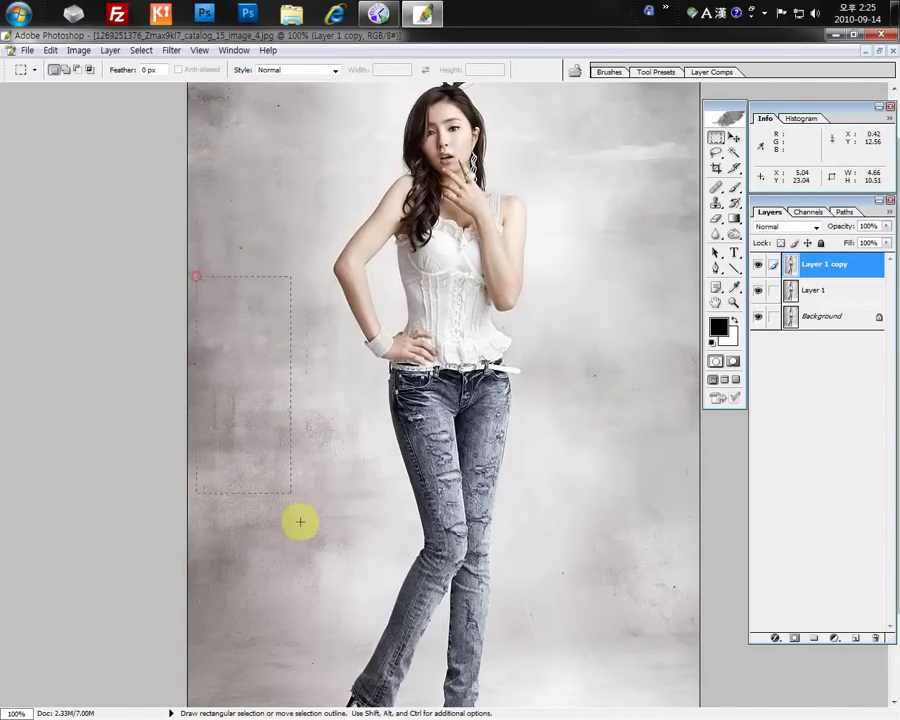
{"action": "left_click_drag", "start_coordinate": [401, 176], "coordinate": [464, 299]}
{"action": "left_click", "coordinate": [464, 297]}
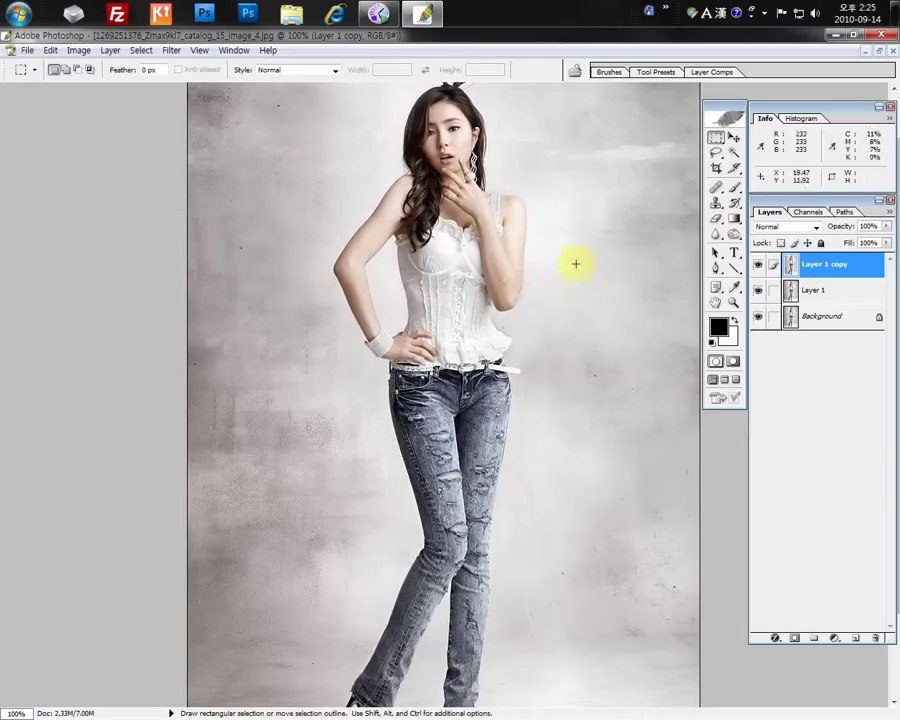
Add a black hide-all mask to Layer 1 copy and set the Brush to size 50 and 50% opacity
{"action": "left_click", "coordinate": [795, 638]}
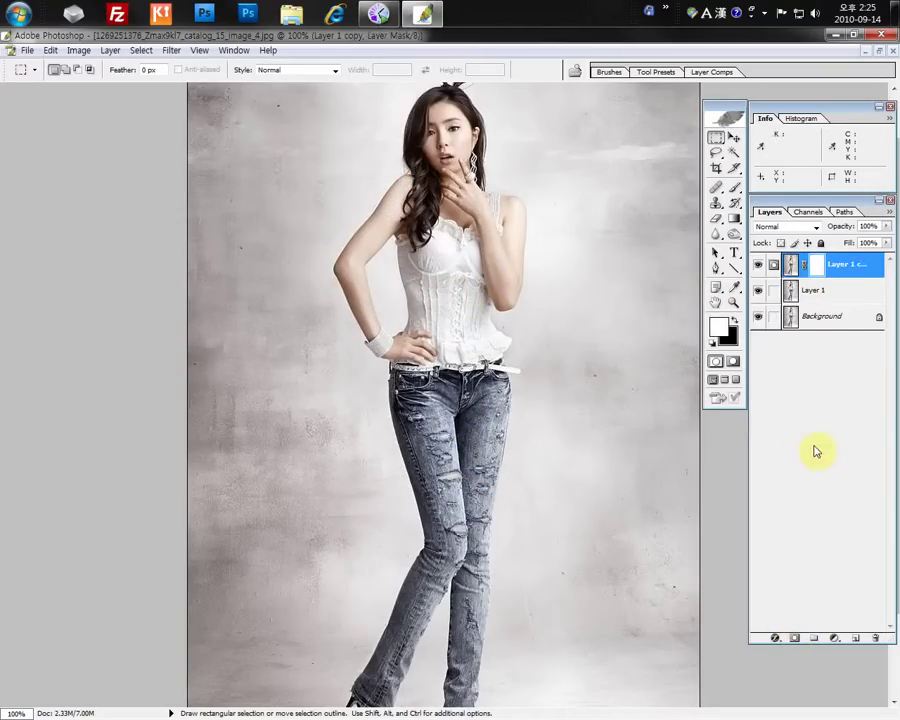
{"action": "key", "text": "v"}
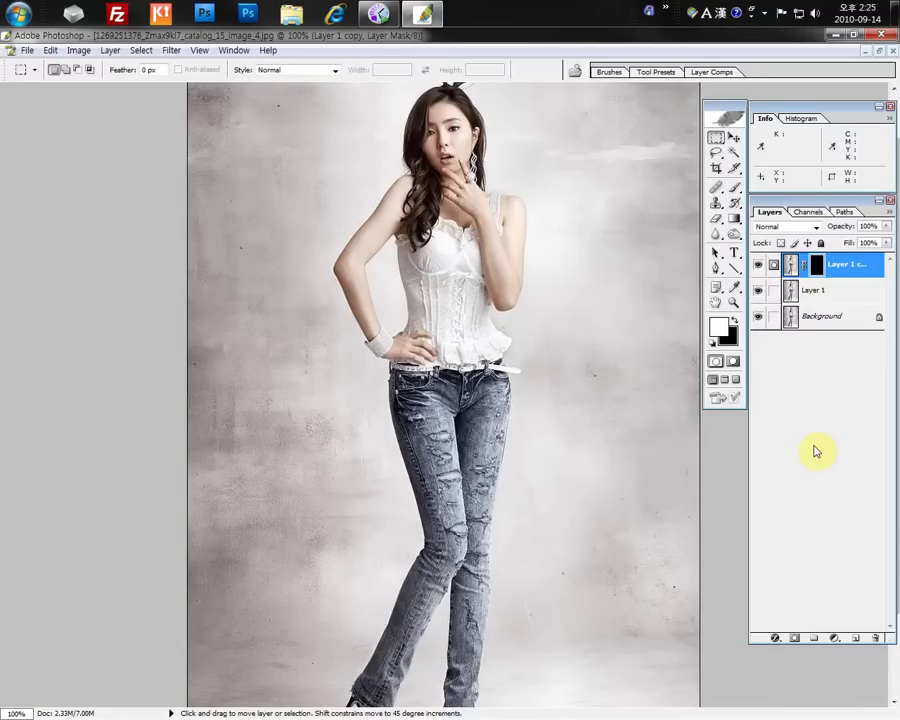
{"action": "key", "text": "m"}
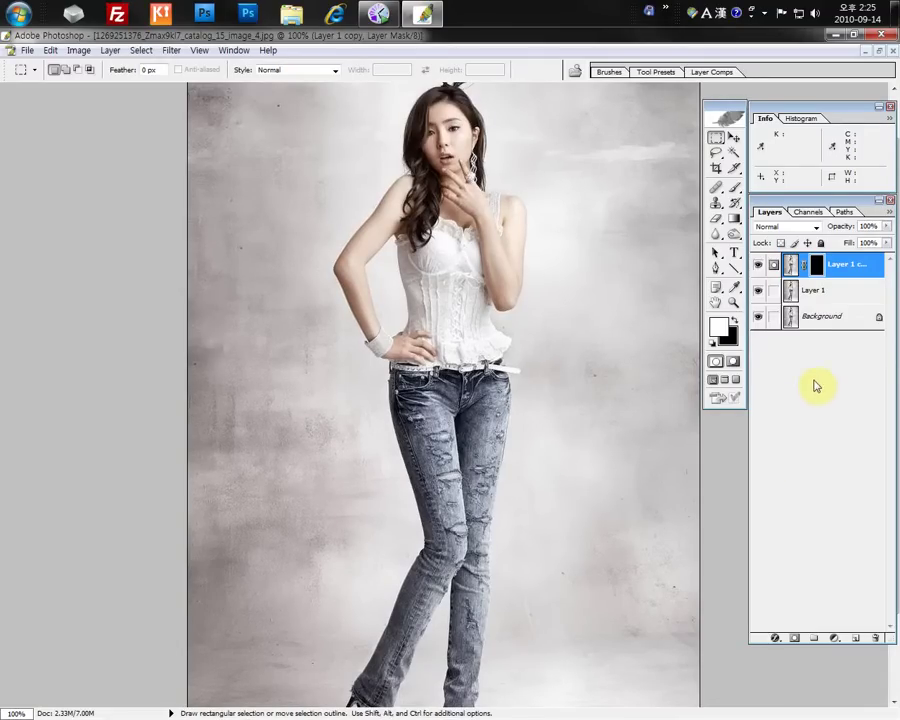
{"action": "key", "text": "b"}
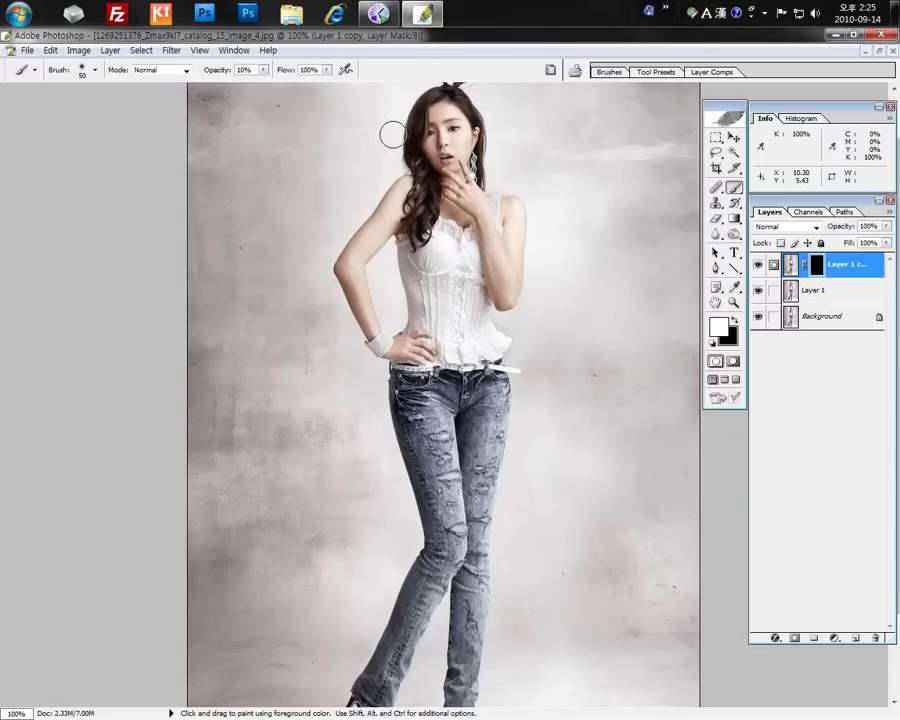
{"action": "key", "text": "5"}
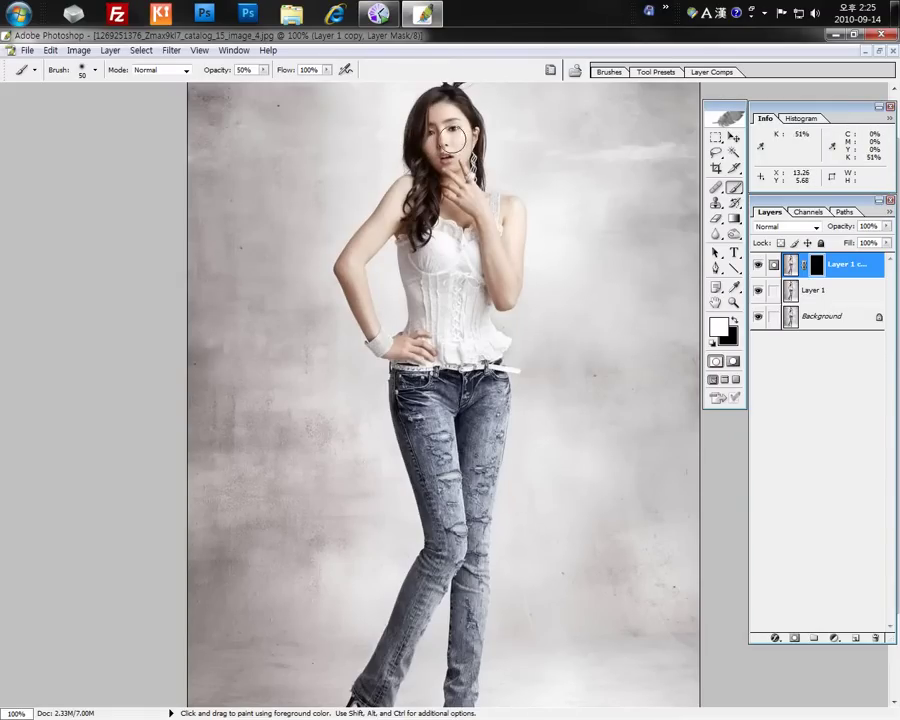
Paint white on the Layer 1 copy mask over the woman's figure from face to legs, and compare the sharpening by toggling layer visibility
{"action": "mouse_move", "coordinate": [452, 133]}
{"action": "left_mouse_down"}
{"action": "mouse_move", "coordinate": [457, 150]}
{"action": "mouse_move", "coordinate": [435, 122]}
{"action": "mouse_move", "coordinate": [420, 165]}
{"action": "mouse_move", "coordinate": [450, 97]}
{"action": "mouse_move", "coordinate": [457, 165]}
{"action": "mouse_move", "coordinate": [468, 151]}
{"action": "mouse_move", "coordinate": [450, 104]}
{"action": "mouse_move", "coordinate": [408, 219]}
{"action": "mouse_move", "coordinate": [443, 352]}
{"action": "mouse_move", "coordinate": [478, 360]}
{"action": "mouse_move", "coordinate": [500, 207]}
{"action": "mouse_move", "coordinate": [505, 270]}
{"action": "mouse_move", "coordinate": [416, 383]}
{"action": "mouse_move", "coordinate": [435, 528]}
{"action": "left_mouse_up"}
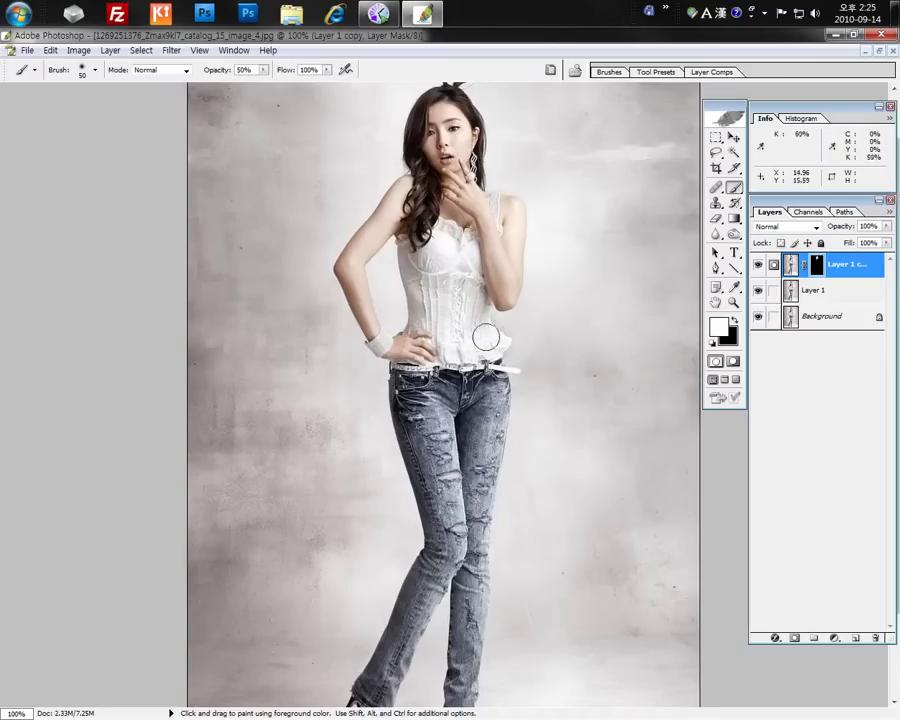
{"action": "left_click_drag", "start_coordinate": [456, 151], "coordinate": [456, 150]}
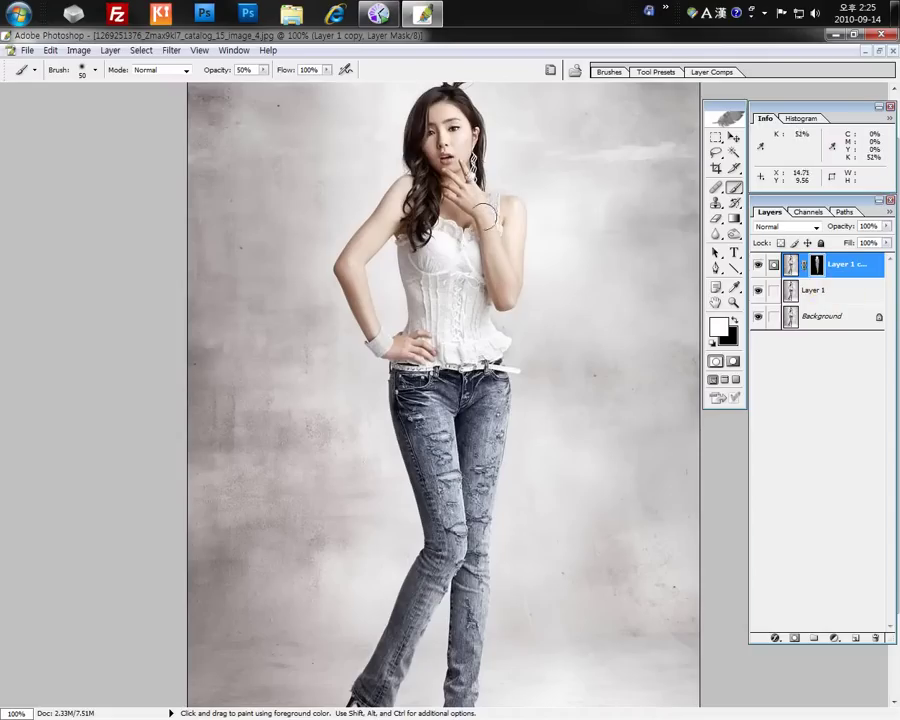
{"action": "left_click", "coordinate": [757, 290]}
{"action": "left_click", "coordinate": [758, 266]}
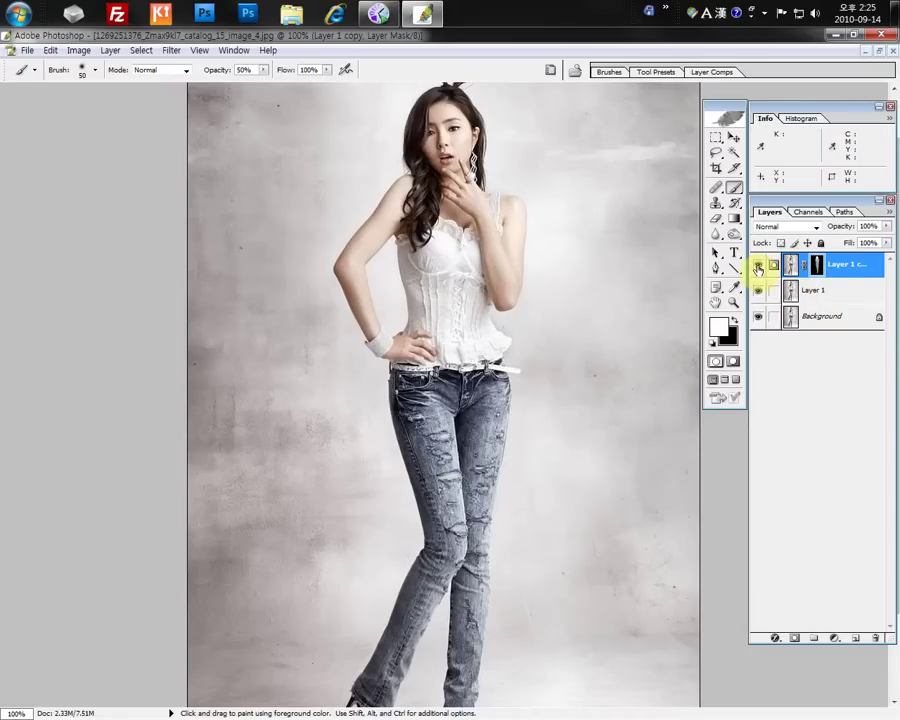
Compare the portrait with and without the masked sharpening by repeatedly toggling the visibility of Layer 1 copy
{"action": "left_click", "coordinate": [758, 266]}
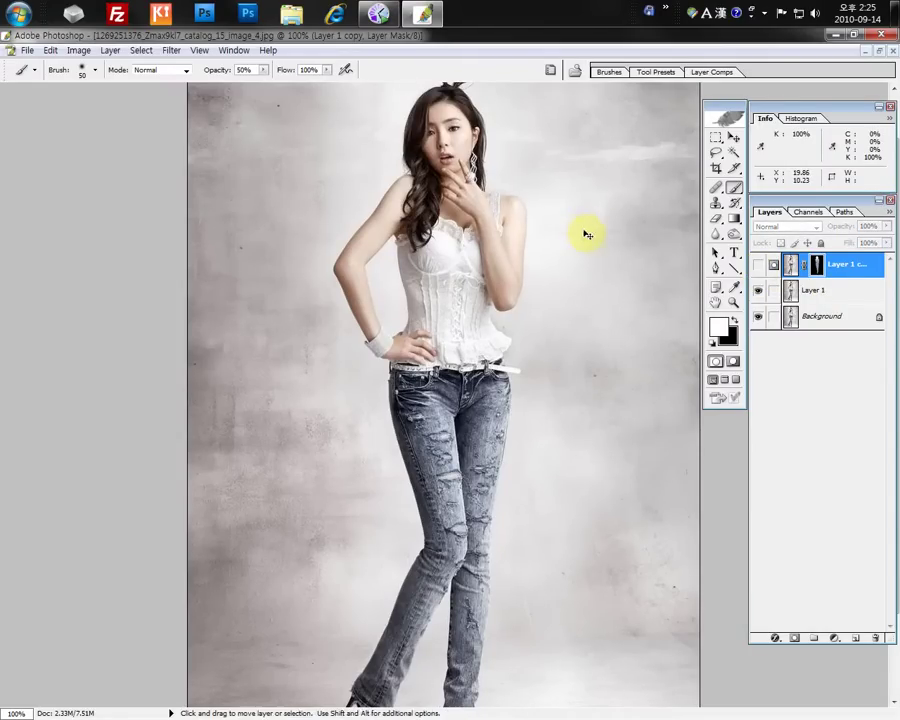
{"action": "key", "text": "ctrl+plus"}
{"action": "key", "text": "ctrl+minus"}
{"action": "left_click_drag", "start_coordinate": [580, 234], "coordinate": [640, 308]}
{"action": "left_click", "coordinate": [759, 265]}
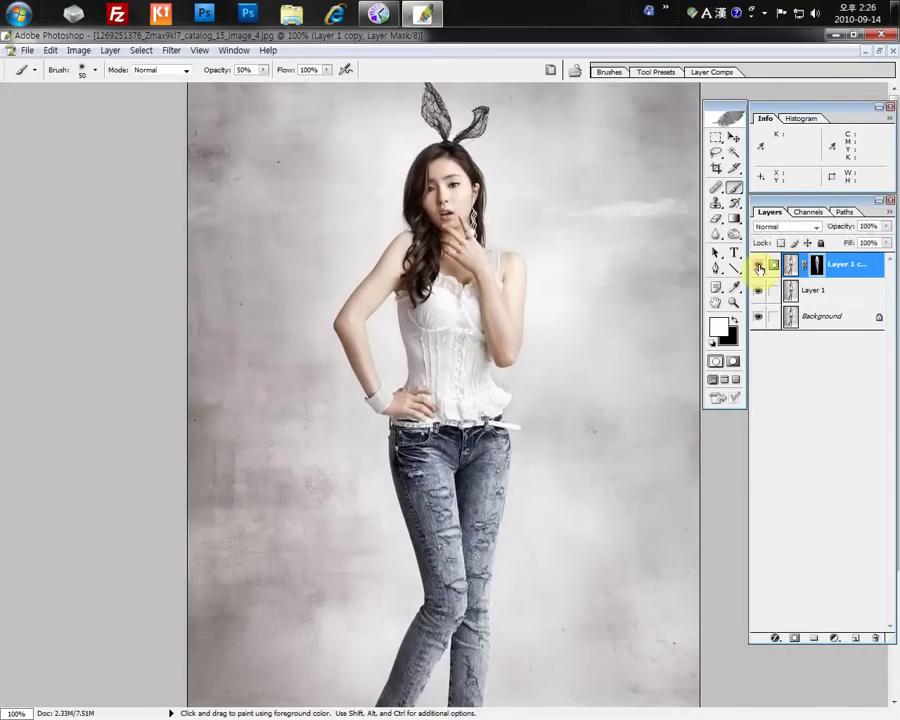
{"action": "left_click", "coordinate": [759, 266]}
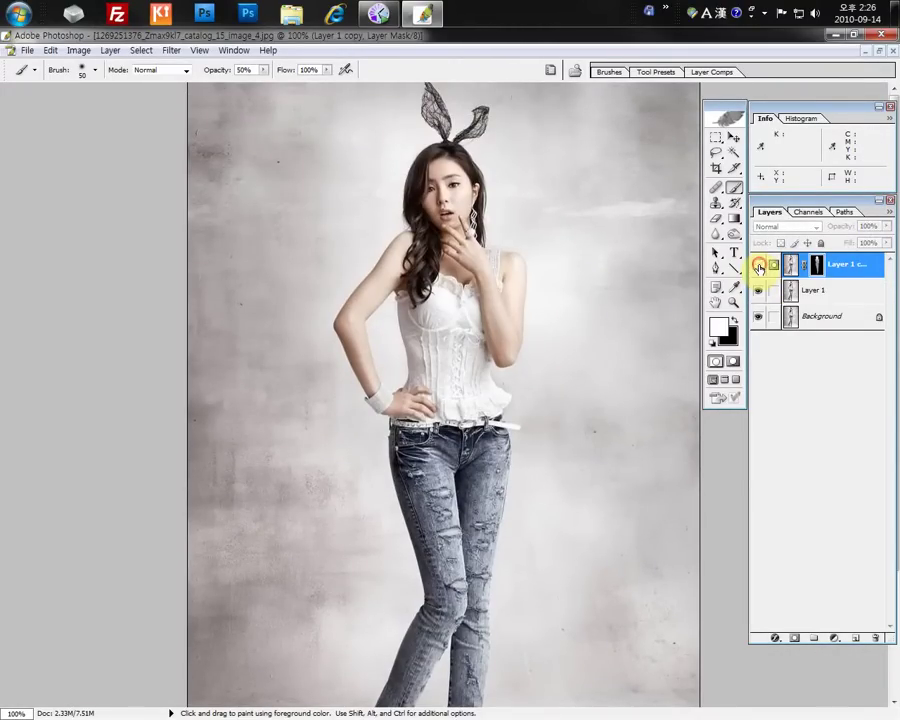
{"action": "left_click", "coordinate": [759, 266]}
{"action": "left_click", "coordinate": [759, 266]}
{"action": "left_click", "coordinate": [759, 266]}
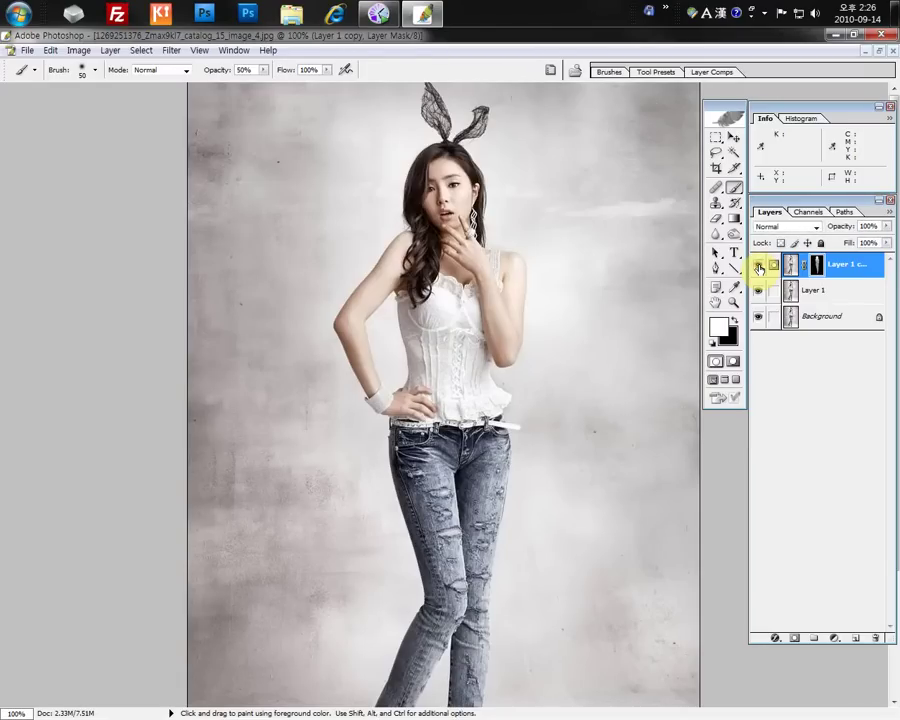
{"action": "left_click", "coordinate": [759, 266]}
{"action": "left_click", "coordinate": [759, 266]}
{"action": "left_click", "coordinate": [759, 266]}
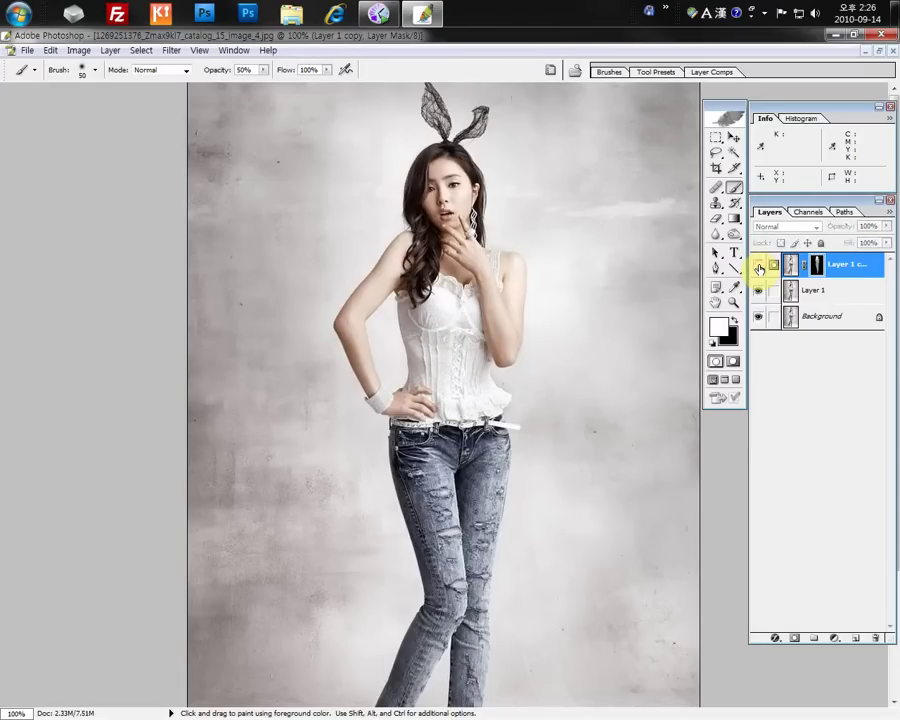
{"action": "left_click", "coordinate": [759, 266]}
{"action": "left_click", "coordinate": [759, 266]}
{"action": "left_click", "coordinate": [759, 266]}
{"action": "left_click", "coordinate": [759, 266]}
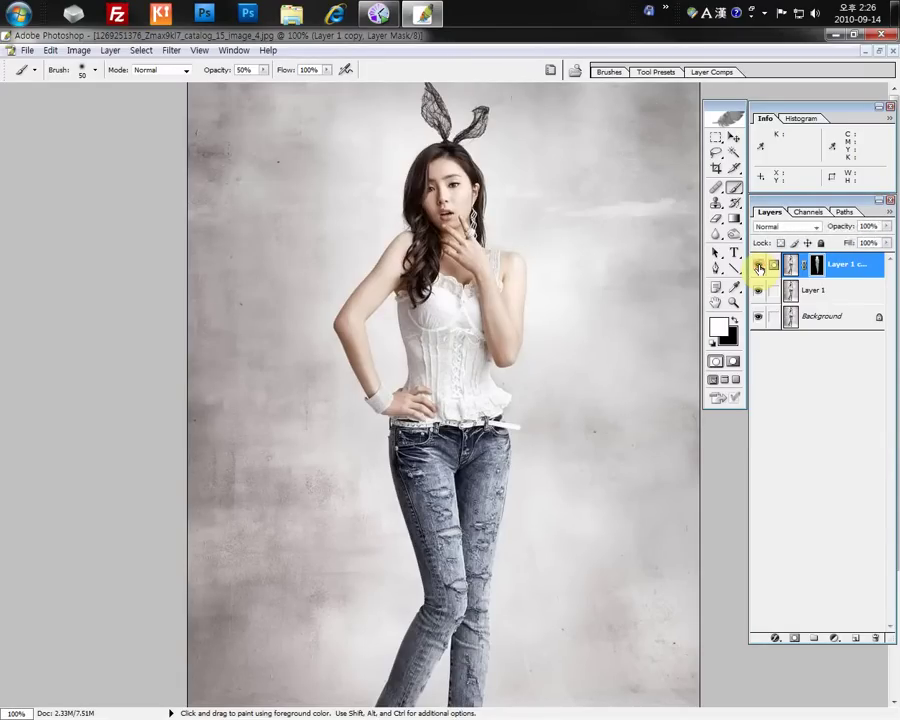
{"action": "left_click", "coordinate": [759, 266]}
{"action": "left_click", "coordinate": [759, 266]}
{"action": "left_click", "coordinate": [759, 266]}
{"action": "left_click", "coordinate": [759, 266]}
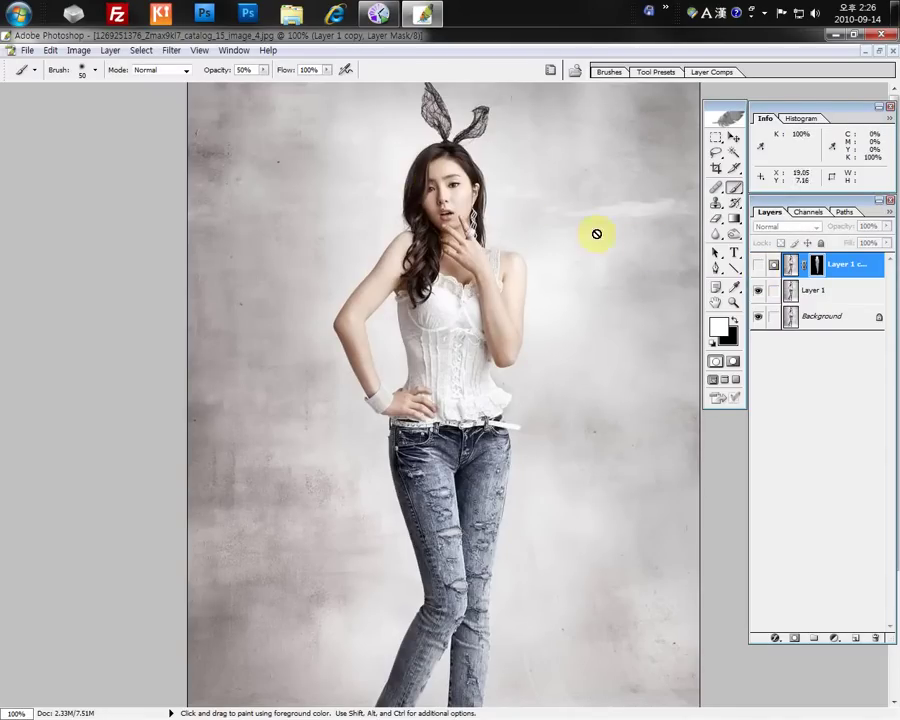
{"action": "left_click", "coordinate": [760, 266]}
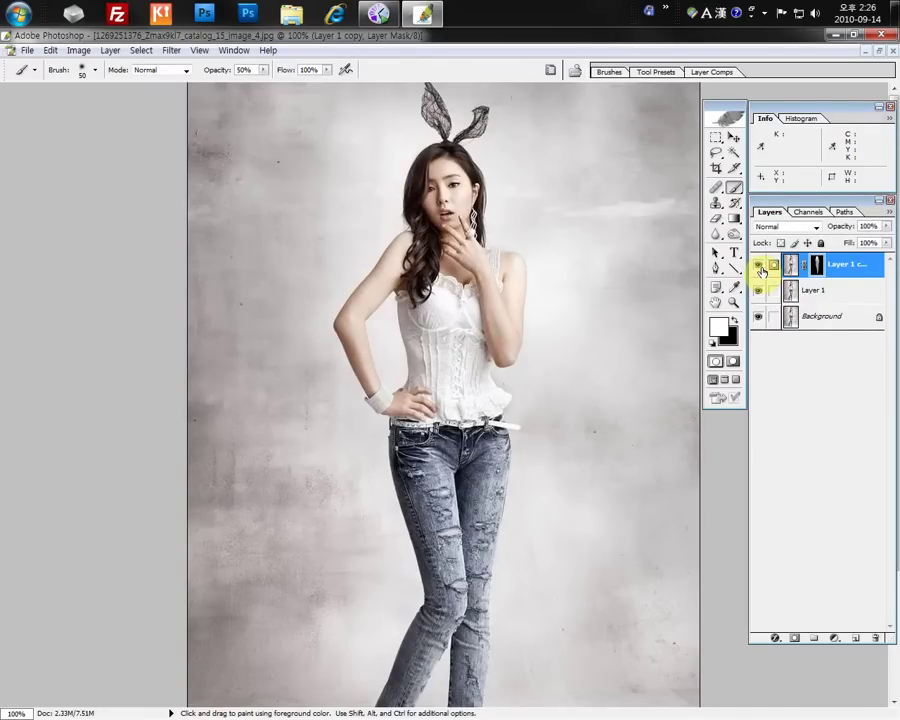
{"action": "left_click", "coordinate": [760, 268]}
{"action": "left_click", "coordinate": [760, 268]}
{"action": "left_click", "coordinate": [760, 268]}
{"action": "left_click", "coordinate": [760, 268]}
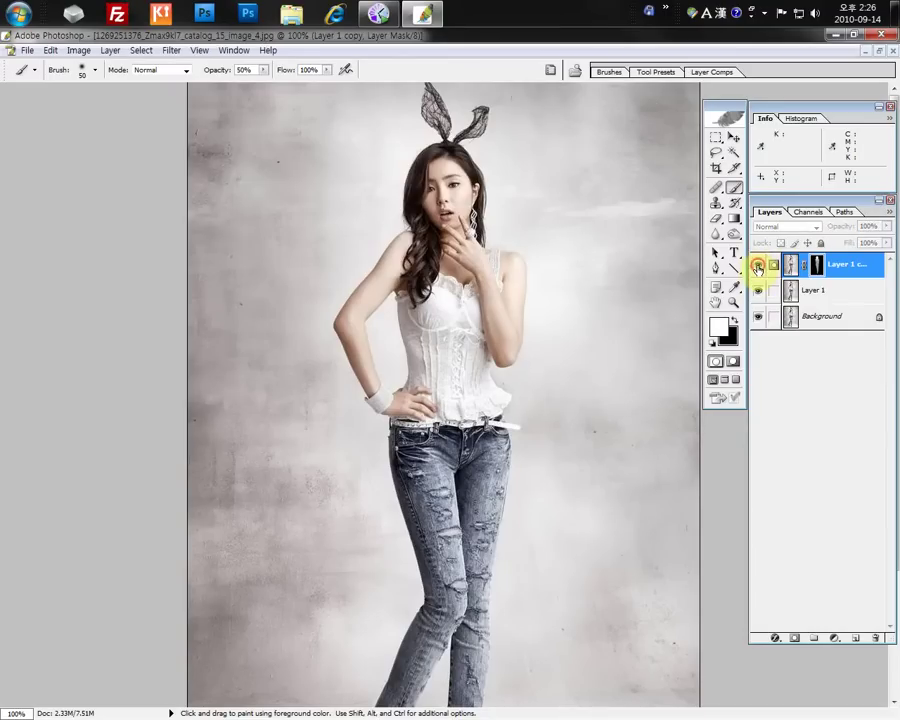
{"action": "left_click", "coordinate": [760, 268]}
{"action": "left_click", "coordinate": [759, 268]}
{"action": "left_click", "coordinate": [759, 268]}
{"action": "left_click", "coordinate": [759, 268]}
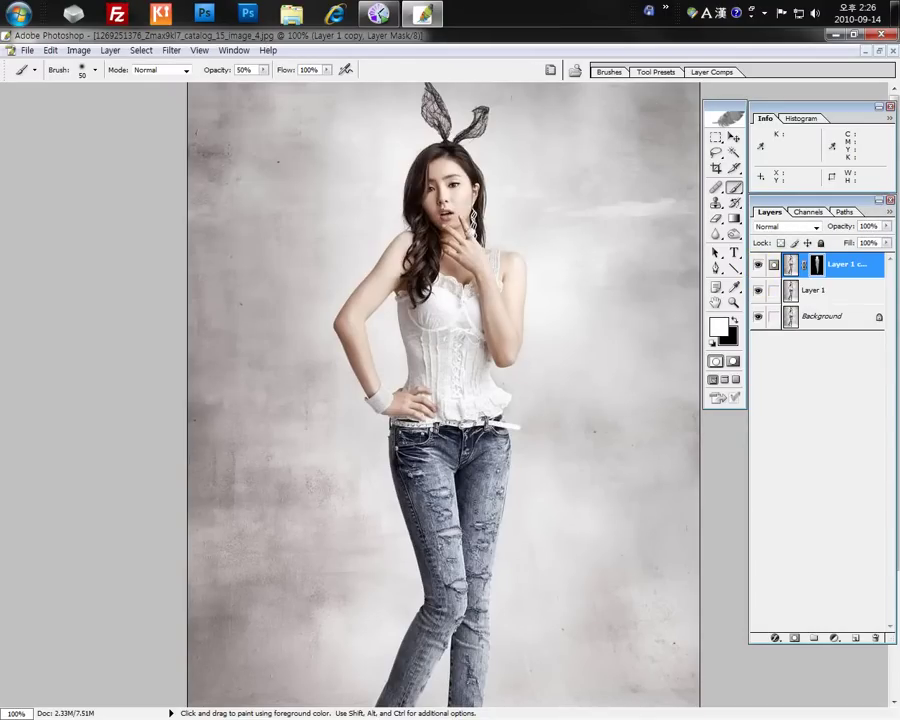
Close the full-figure portrait without saving its changes
{"action": "key", "text": "v"}
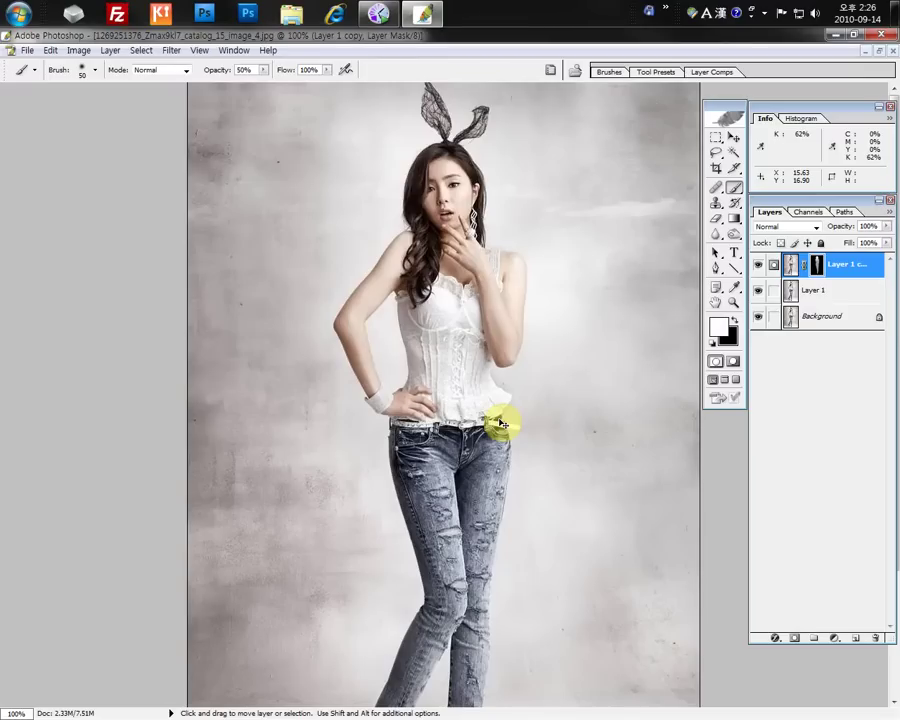
{"action": "key", "text": "ctrl+w"}
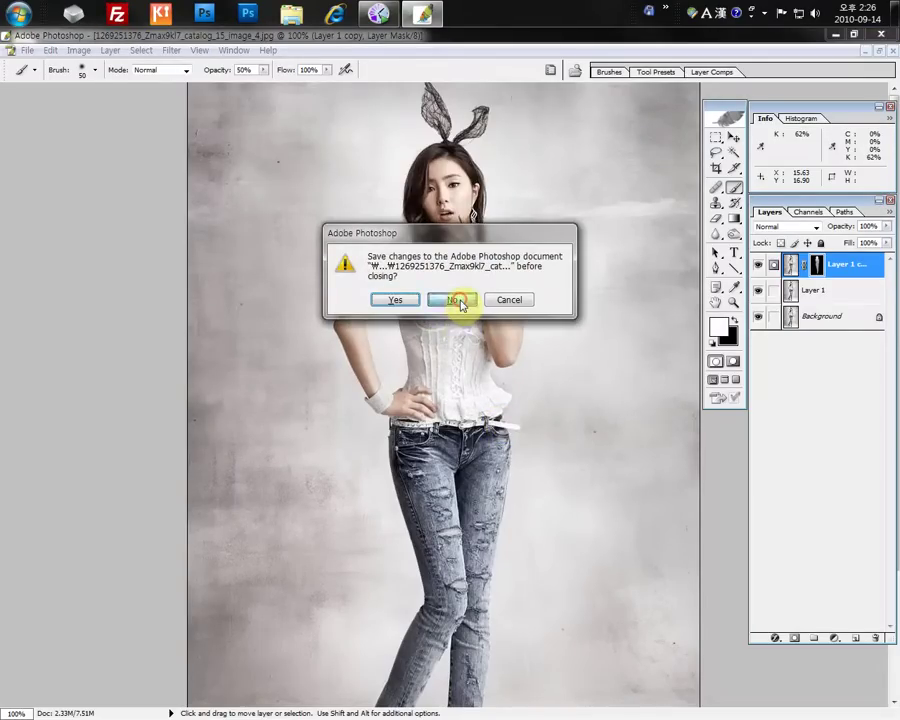
{"action": "left_click", "coordinate": [460, 301]}
Open the portrait 49aabb8419934.jpg from the working folder and maximise its document window
{"action": "double_click", "coordinate": [376, 303]}
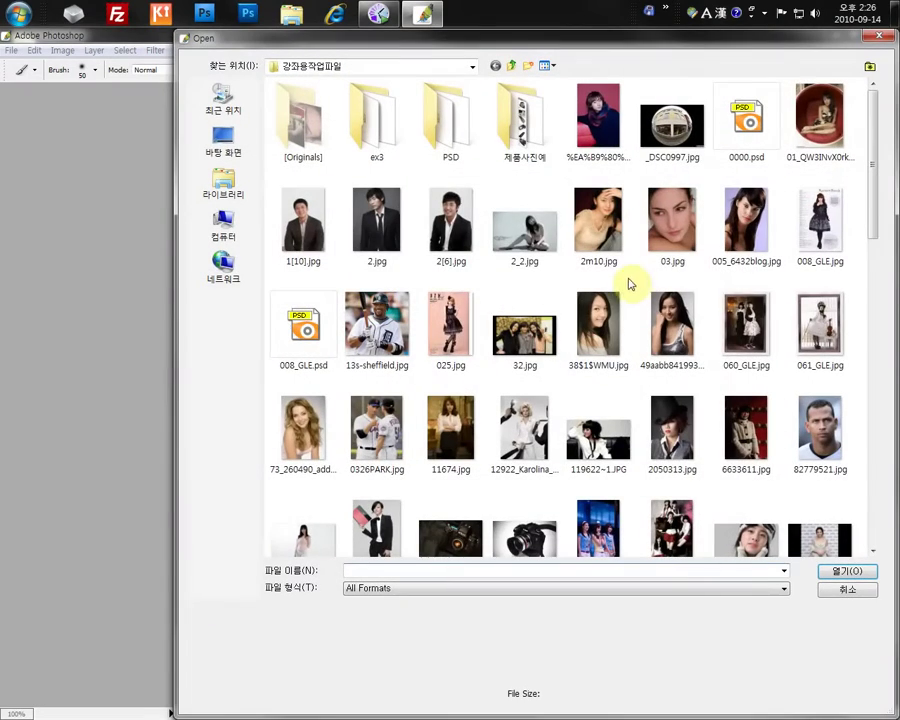
{"action": "scroll", "coordinate": [633, 279], "scroll_direction": "down", "scroll_amount": 5}
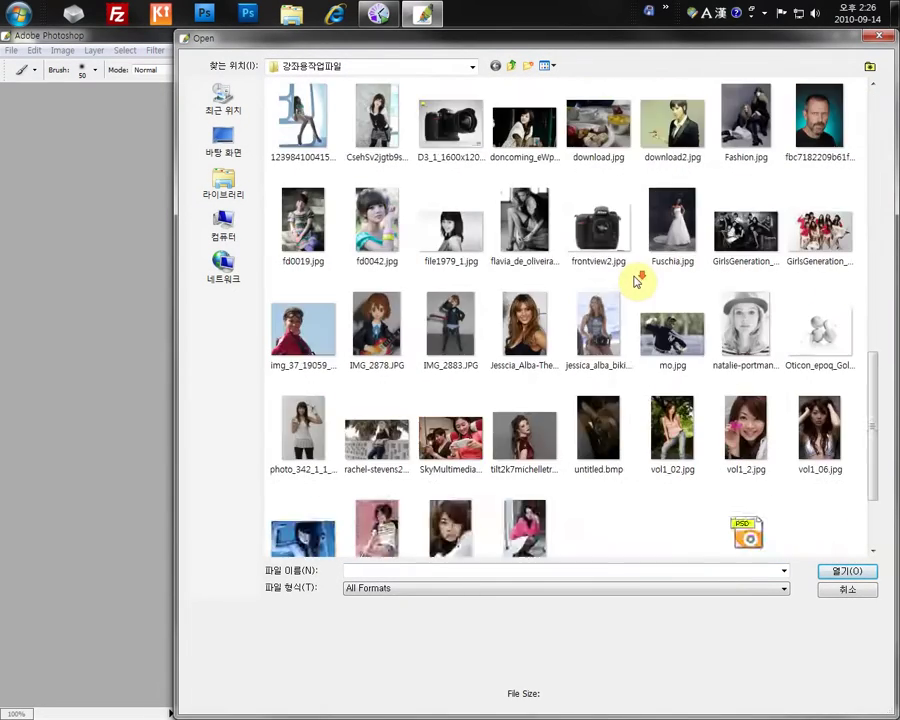
{"action": "scroll", "coordinate": [635, 277], "scroll_direction": "up", "scroll_amount": 3}
{"action": "scroll", "coordinate": [633, 281], "scroll_direction": "up", "scroll_amount": 4}
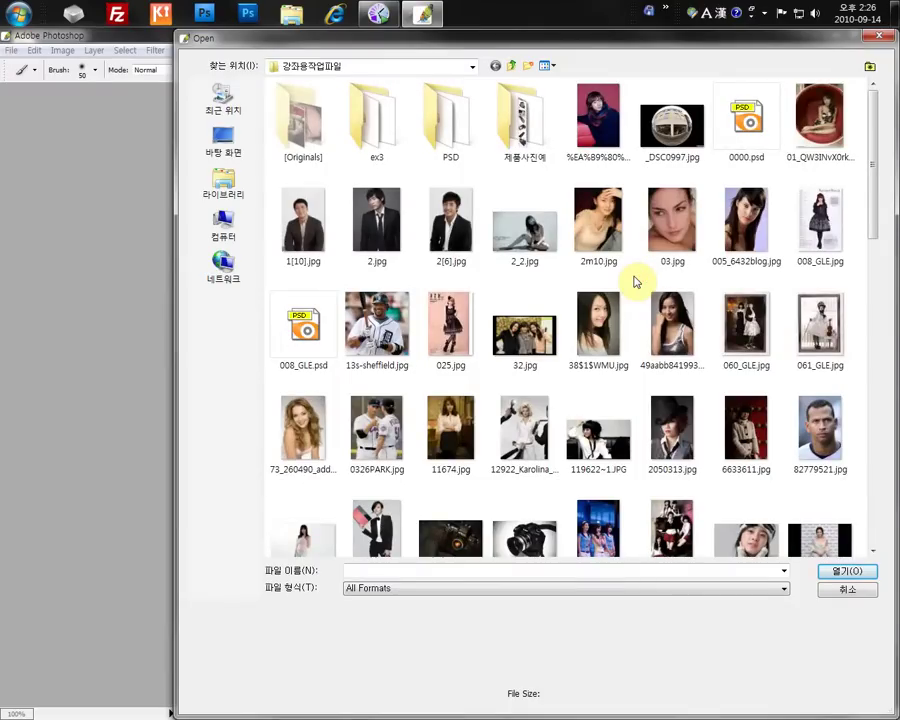
{"action": "scroll", "coordinate": [633, 281], "scroll_direction": "down", "scroll_amount": 4}
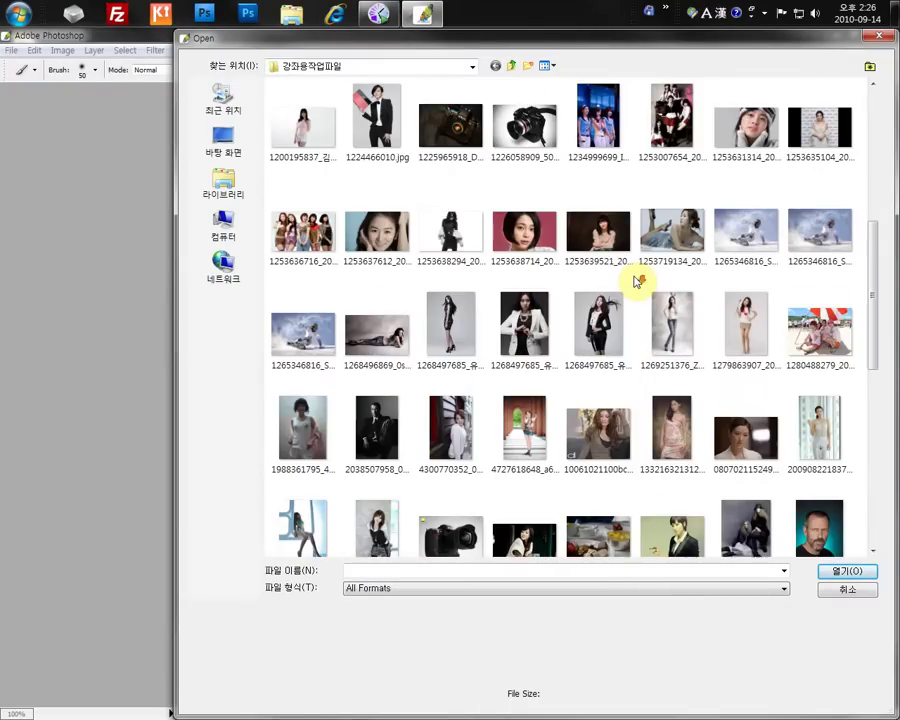
{"action": "scroll", "coordinate": [633, 281], "scroll_direction": "up", "scroll_amount": 4}
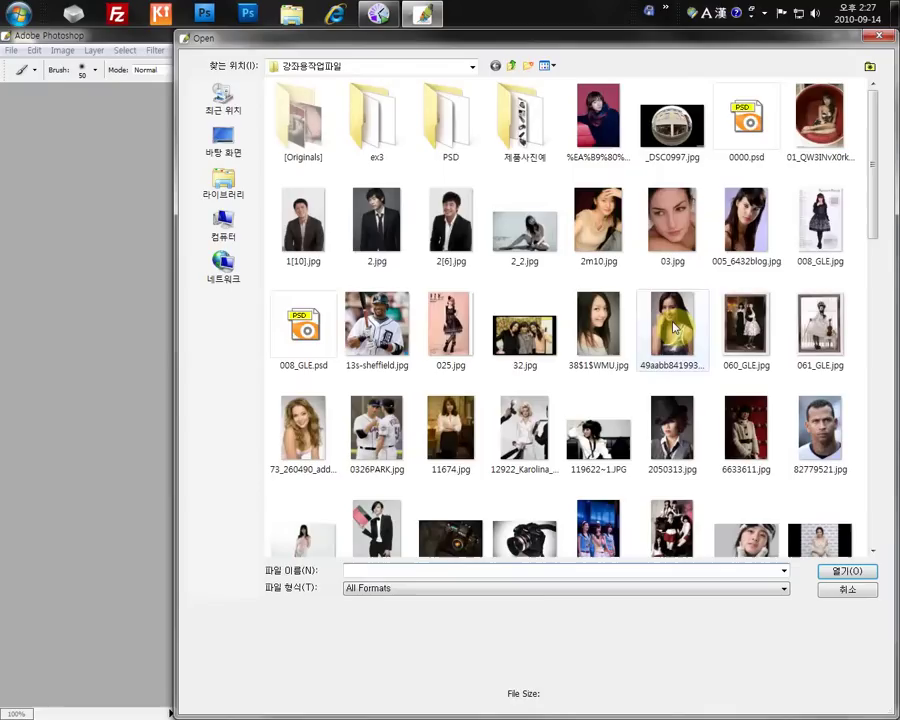
{"action": "double_click", "coordinate": [669, 328]}
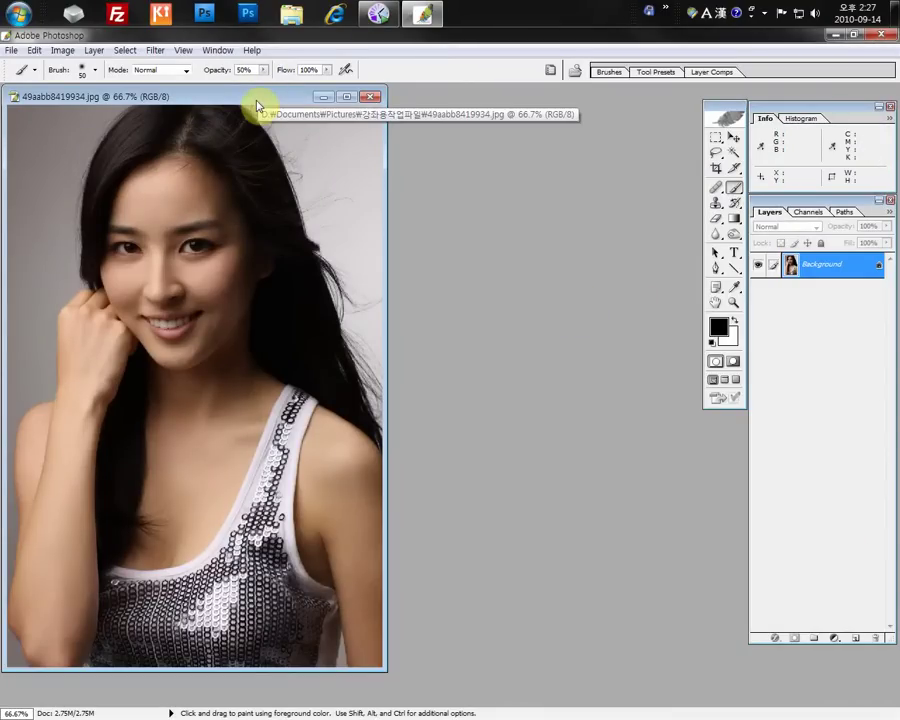
{"action": "left_click_drag", "start_coordinate": [257, 104], "coordinate": [388, 108]}
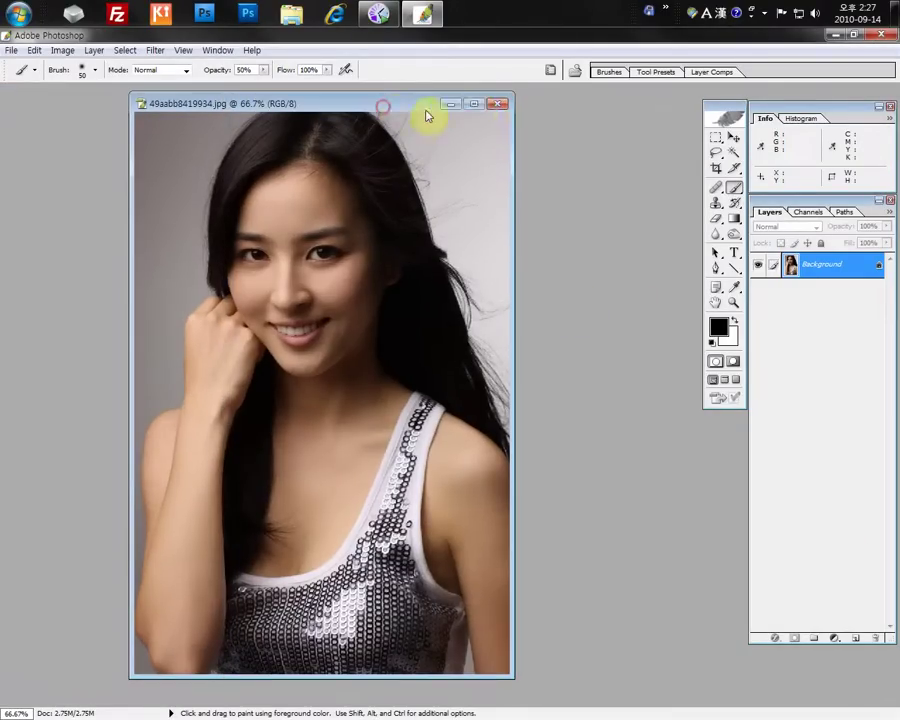
{"action": "left_click", "coordinate": [477, 101]}
{"action": "key", "text": "ctrl"}
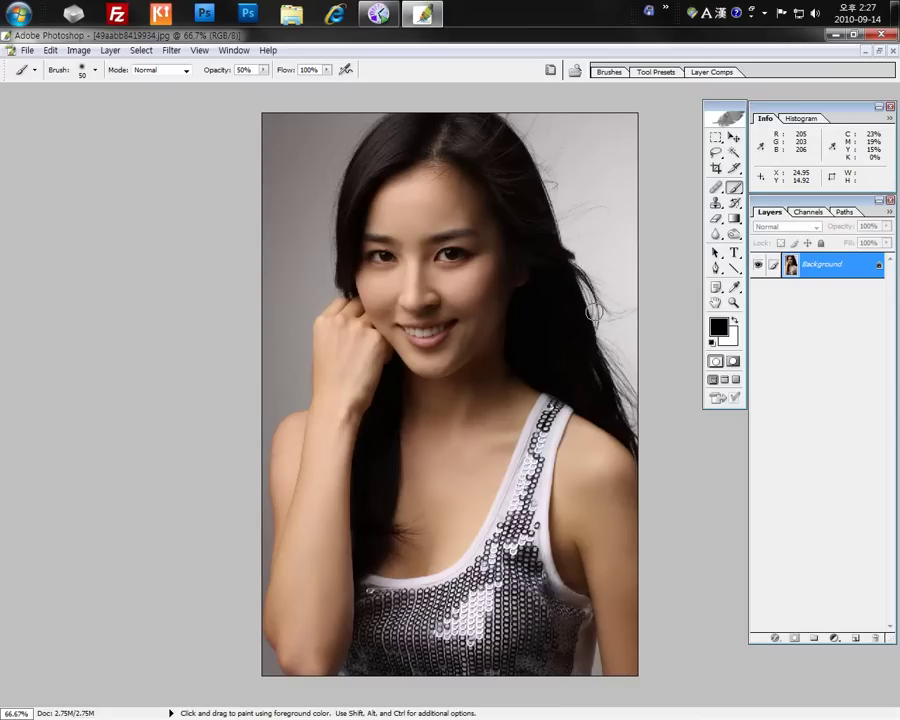
Duplicate the Background layer and brighten the image with a Curves adjustment layer by raising the RGB midtones slightly
{"action": "key", "text": "ctrl"}
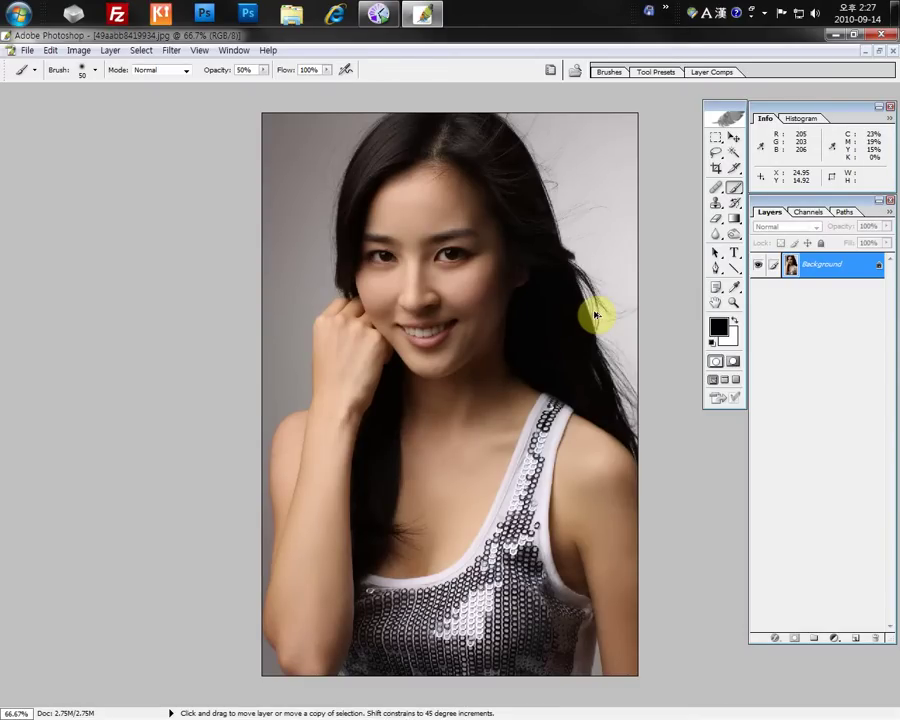
{"action": "key", "text": "ctrl+j"}
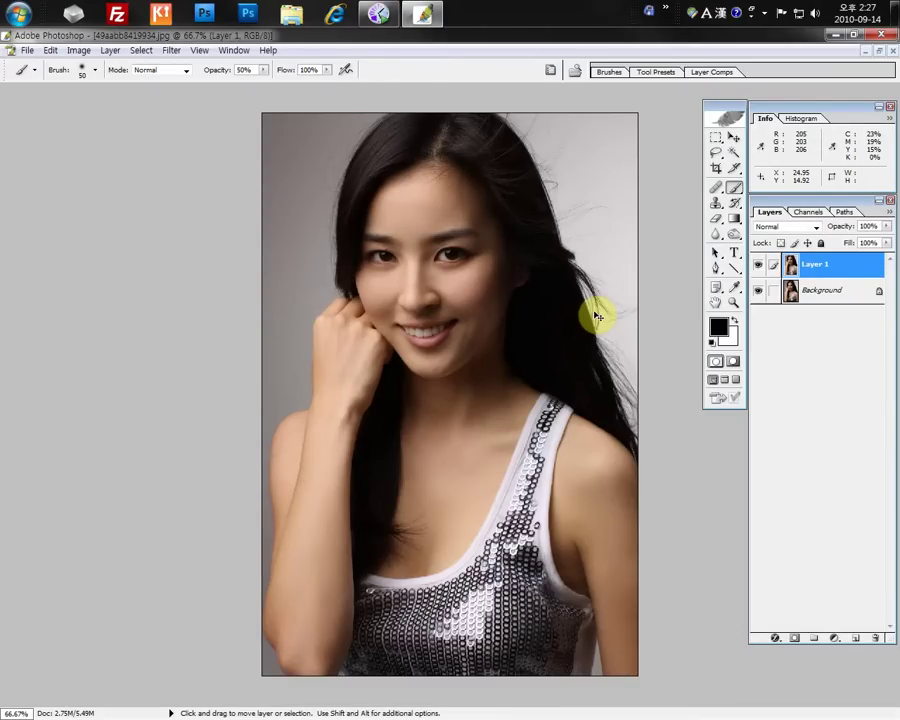
{"action": "left_click", "coordinate": [835, 638]}
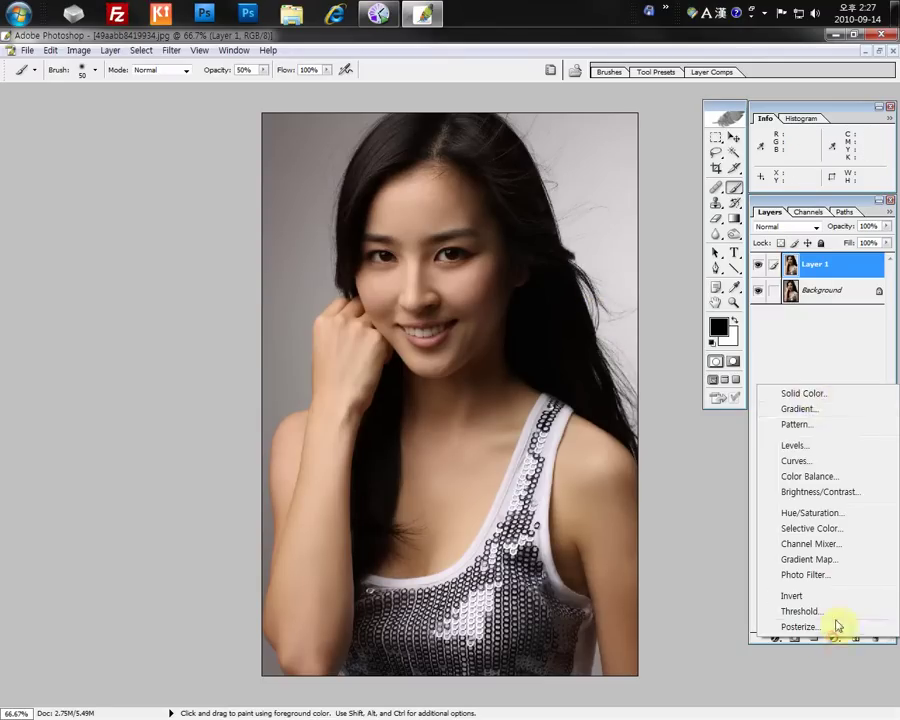
{"action": "left_click", "coordinate": [800, 461]}
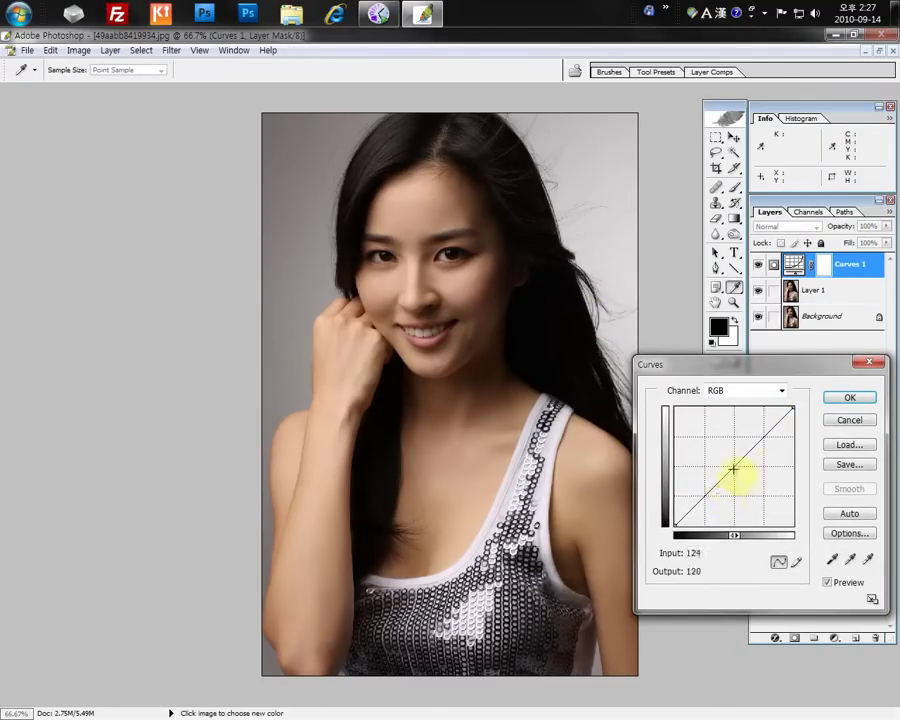
{"action": "mouse_move", "coordinate": [733, 468]}
{"action": "left_mouse_down"}
{"action": "mouse_move", "coordinate": [719, 451]}
{"action": "mouse_move", "coordinate": [725, 457]}
{"action": "left_mouse_up"}
{"action": "left_click", "coordinate": [846, 397]}
{"action": "key", "text": "b"}
{"action": "key", "text": "x"}
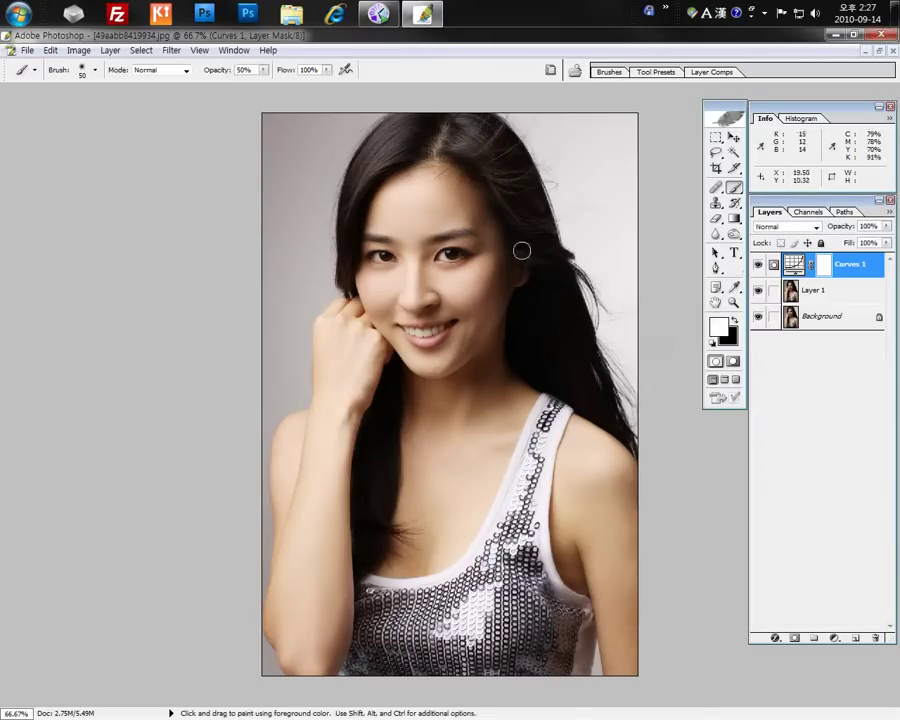
Compare the portrait with and without the Curves 1 brightening by toggling that layer's visibility
{"action": "left_click", "coordinate": [759, 264]}
{"action": "left_click", "coordinate": [759, 264]}
{"action": "left_click", "coordinate": [759, 264]}
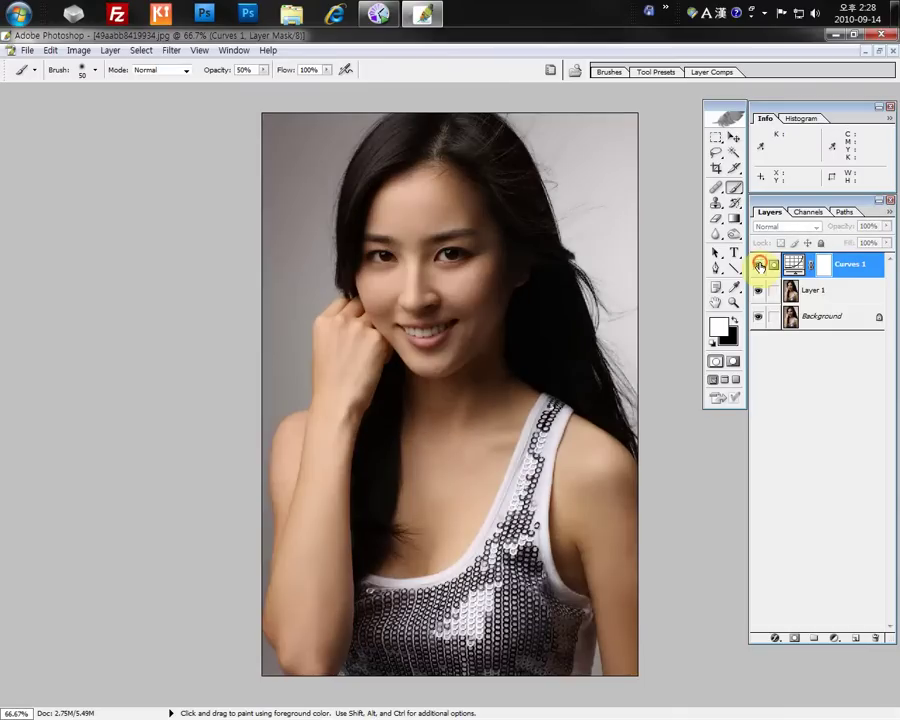
{"action": "left_click", "coordinate": [759, 264]}
Merge the Curves 1 adjustment layer down into Layer 1
{"action": "key", "text": "Delete"}
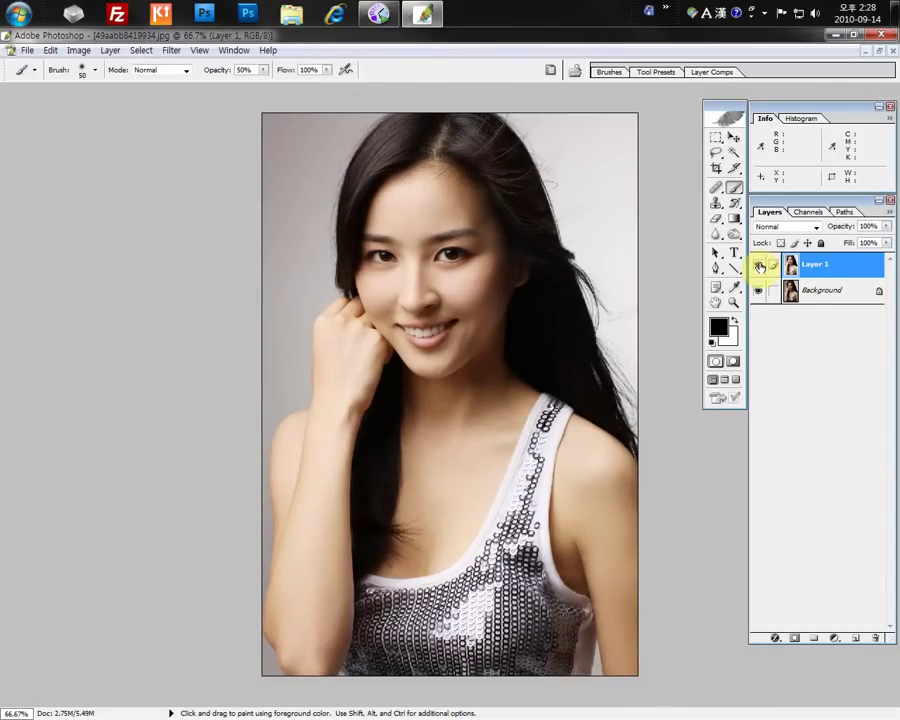
{"action": "key", "text": "ctrl+z"}
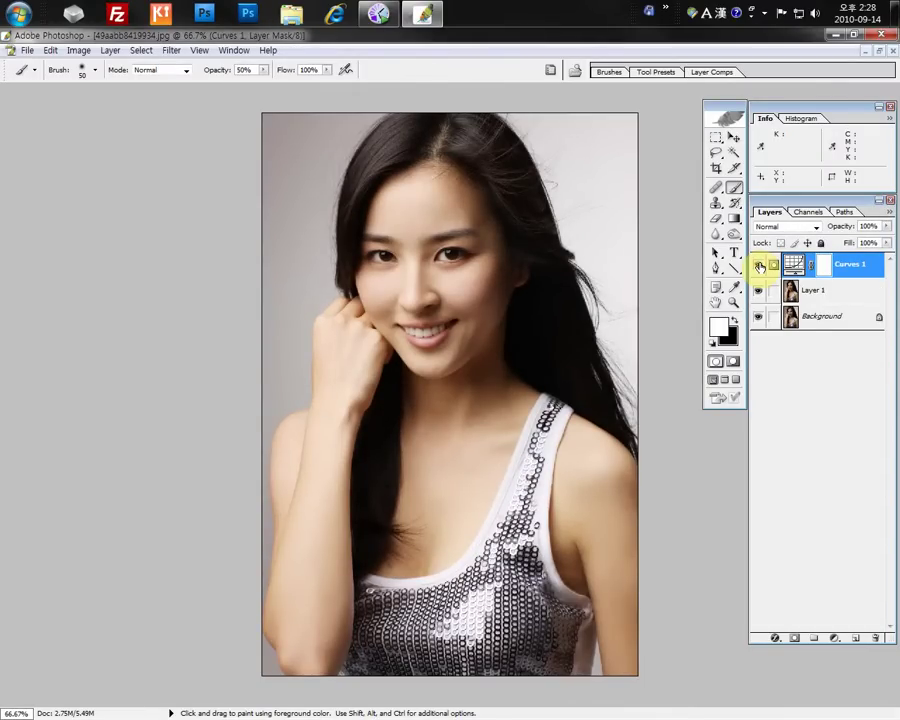
{"action": "key", "text": "ctrl+z"}
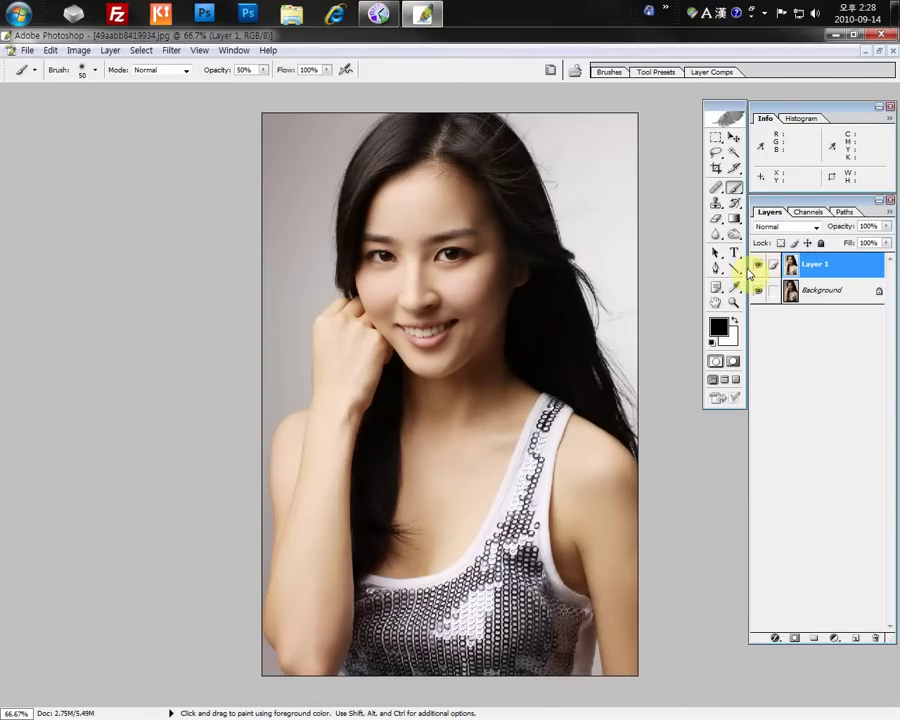
Copy the darker areas of Layer 1 to a new layer, using an inverted luminosity selection
{"action": "key", "text": "ctrl"}
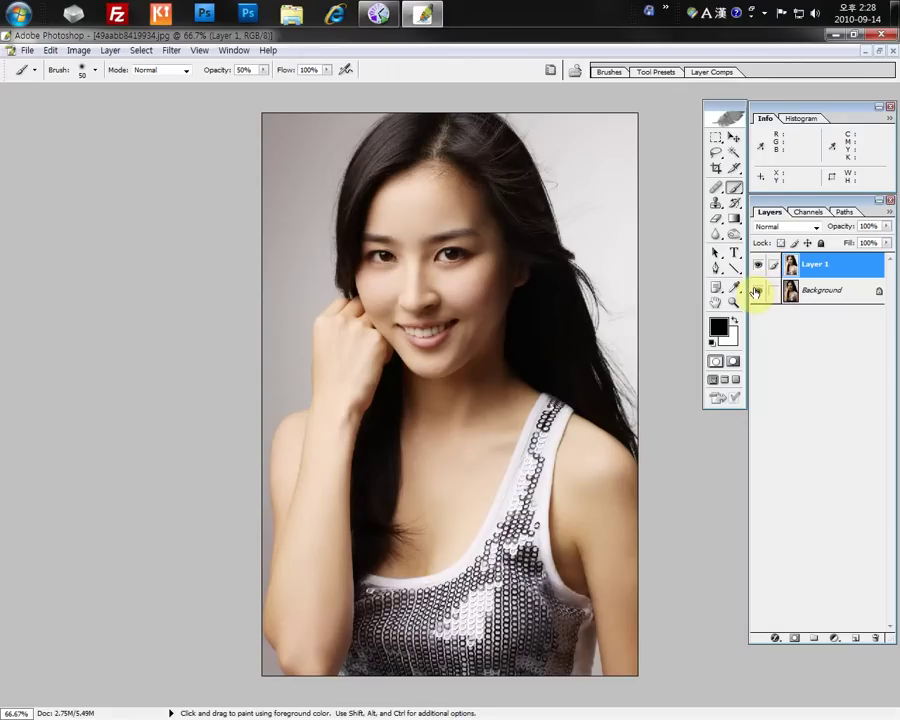
{"action": "left_click", "coordinate": [713, 145]}
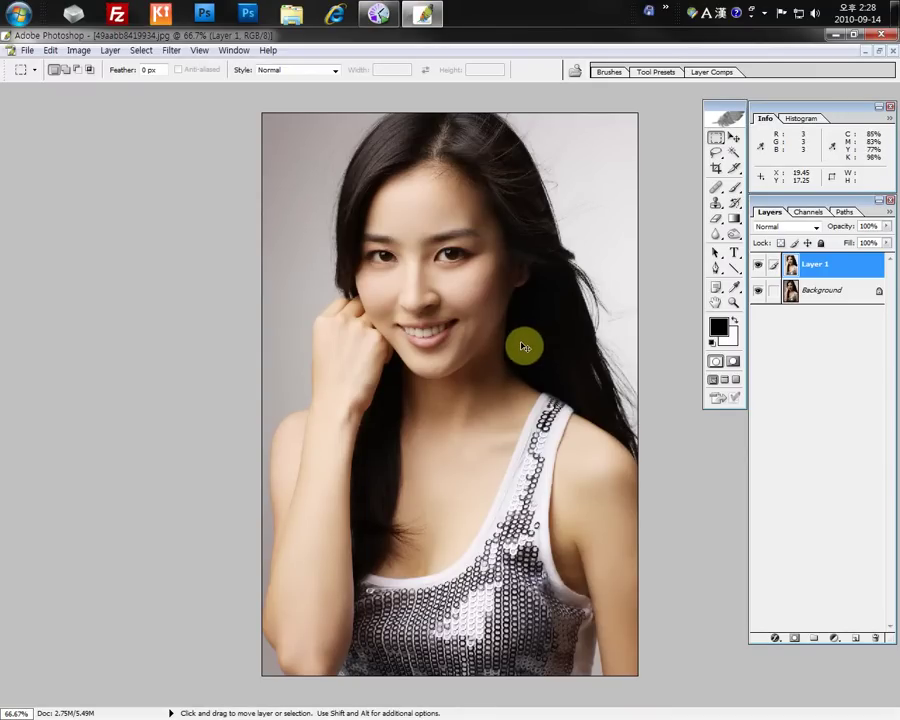
{"action": "key", "text": "ctrl+alt+grave"}
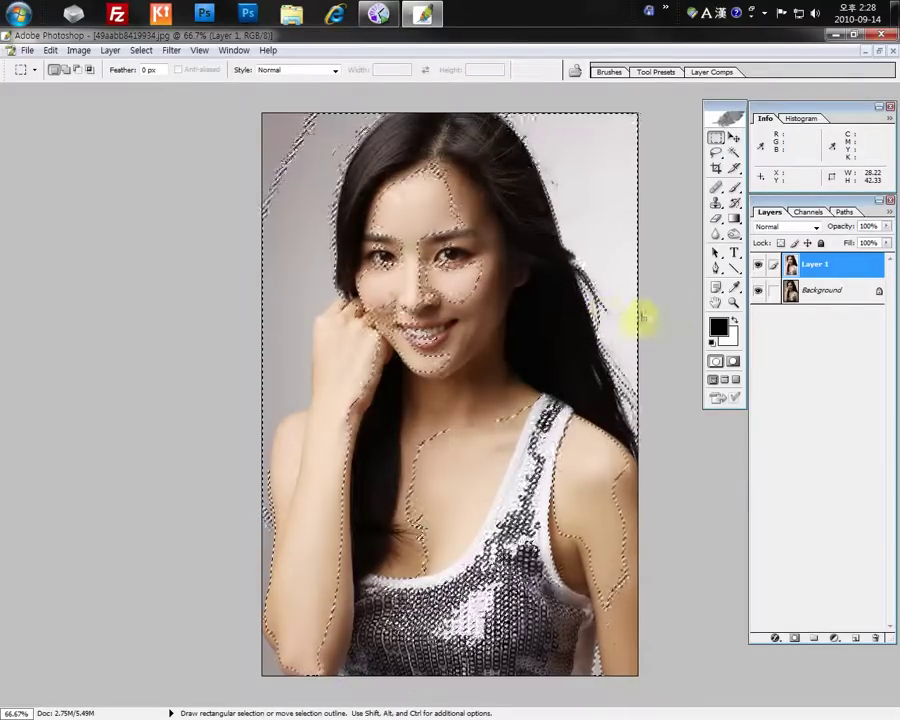
{"action": "key", "text": "v"}
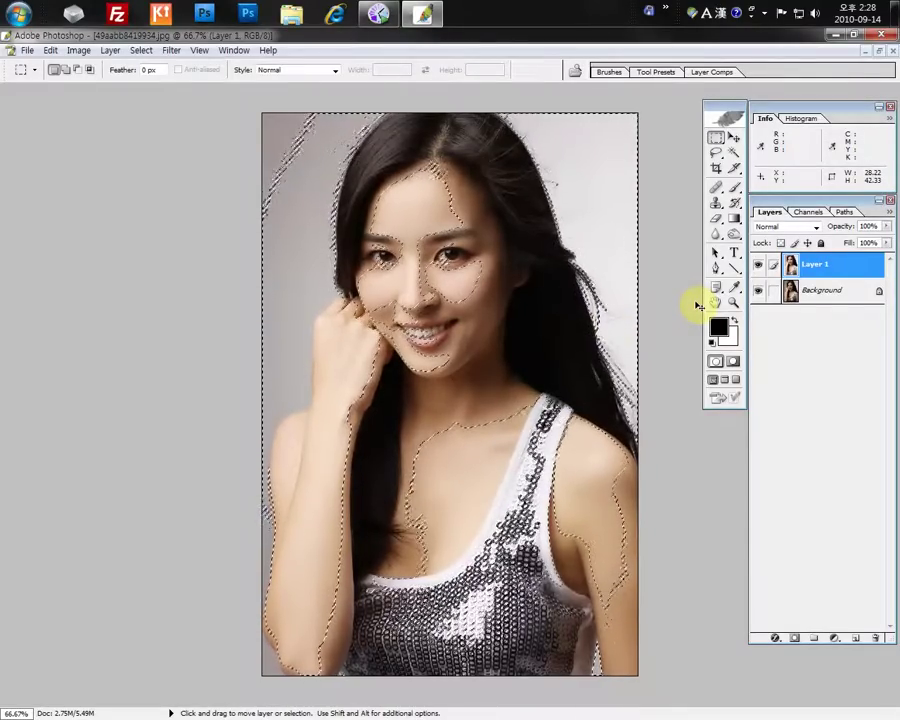
{"action": "key", "text": "shift"}
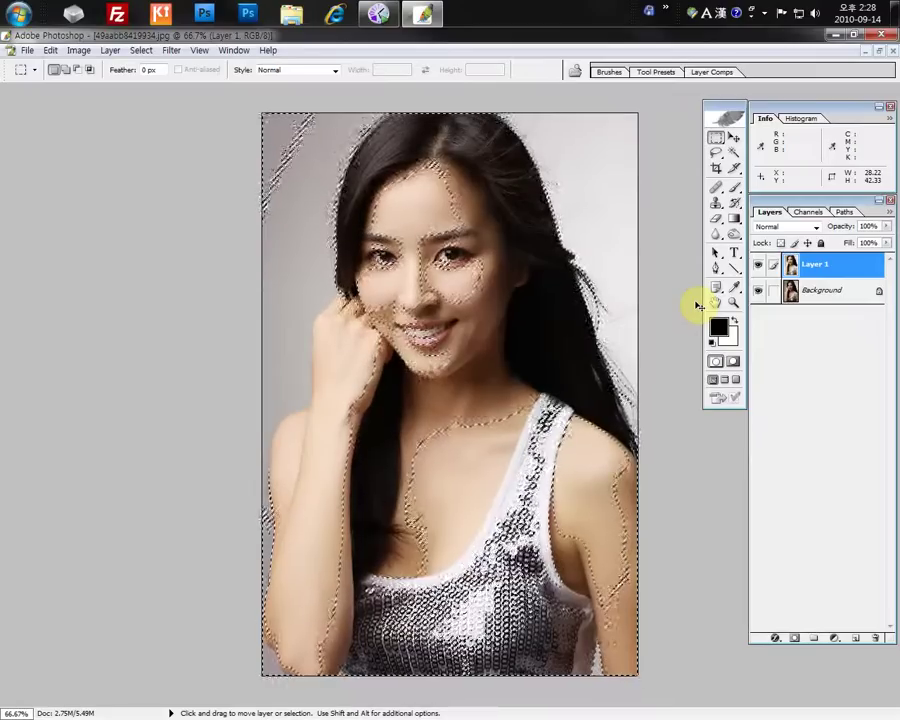
{"action": "key", "text": "ctrl+j"}
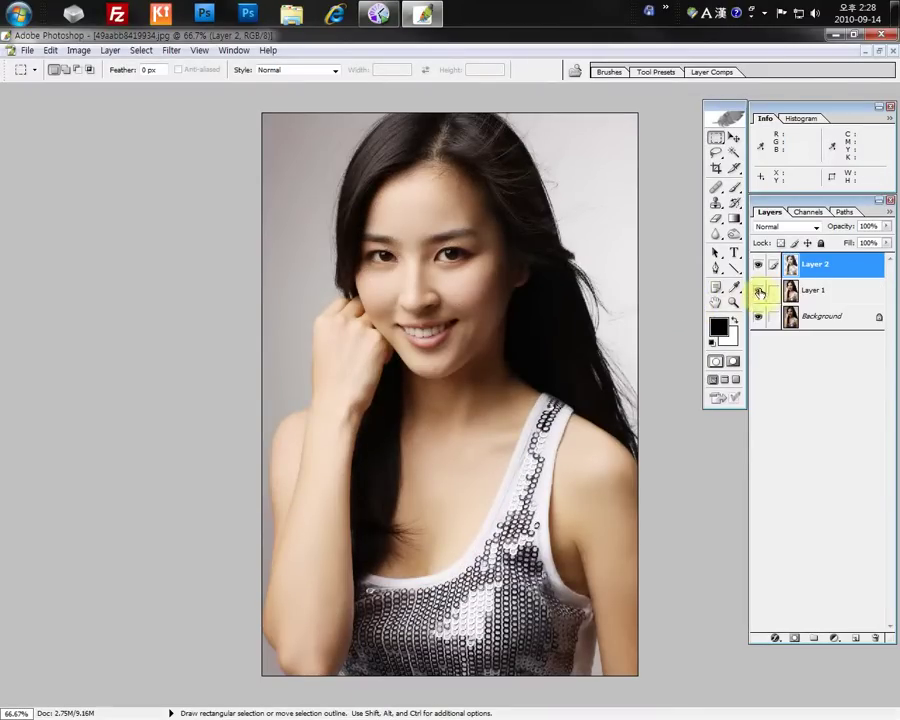
View Layer 2 with Layer 1 and Background hidden, show both again, and set Layer 2's blending mode to Screen
{"action": "left_click_drag", "start_coordinate": [760, 292], "coordinate": [760, 316]}
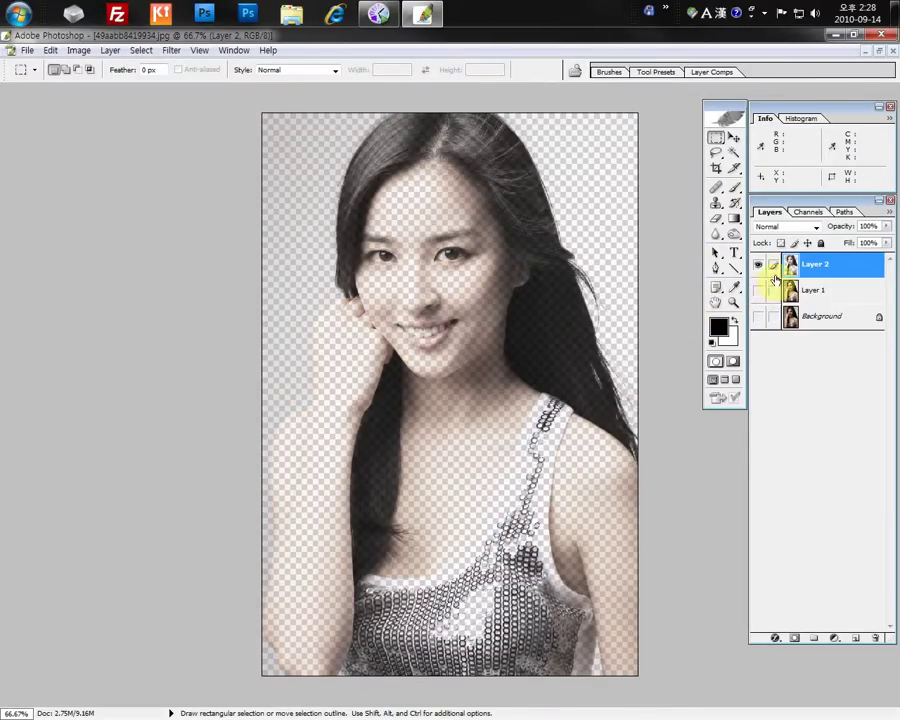
{"action": "left_click_drag", "start_coordinate": [758, 317], "coordinate": [758, 290]}
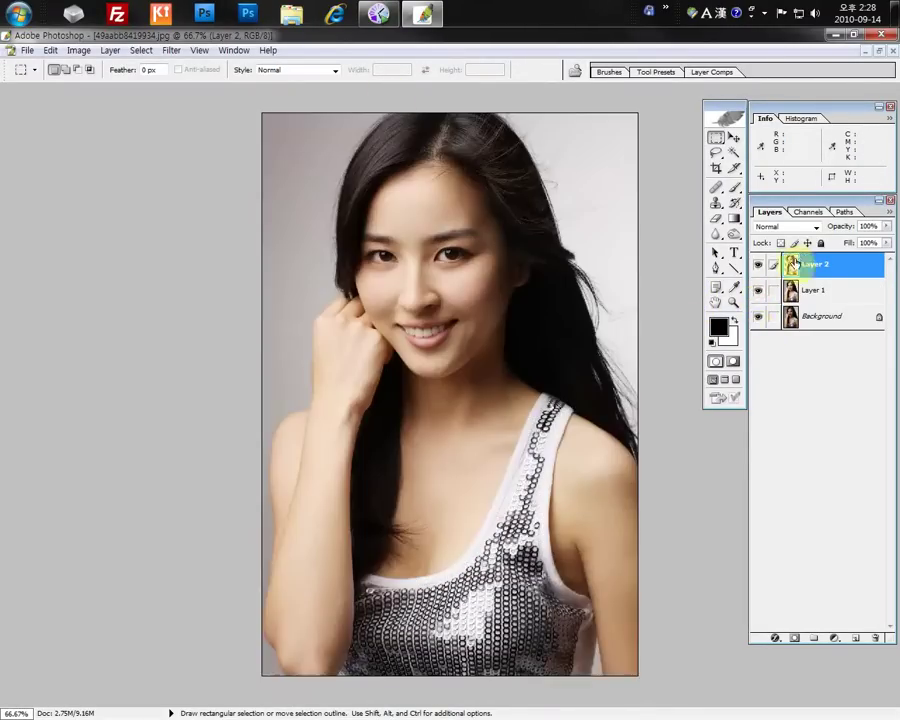
{"action": "left_click", "coordinate": [795, 227]}
{"action": "left_click", "coordinate": [803, 316]}
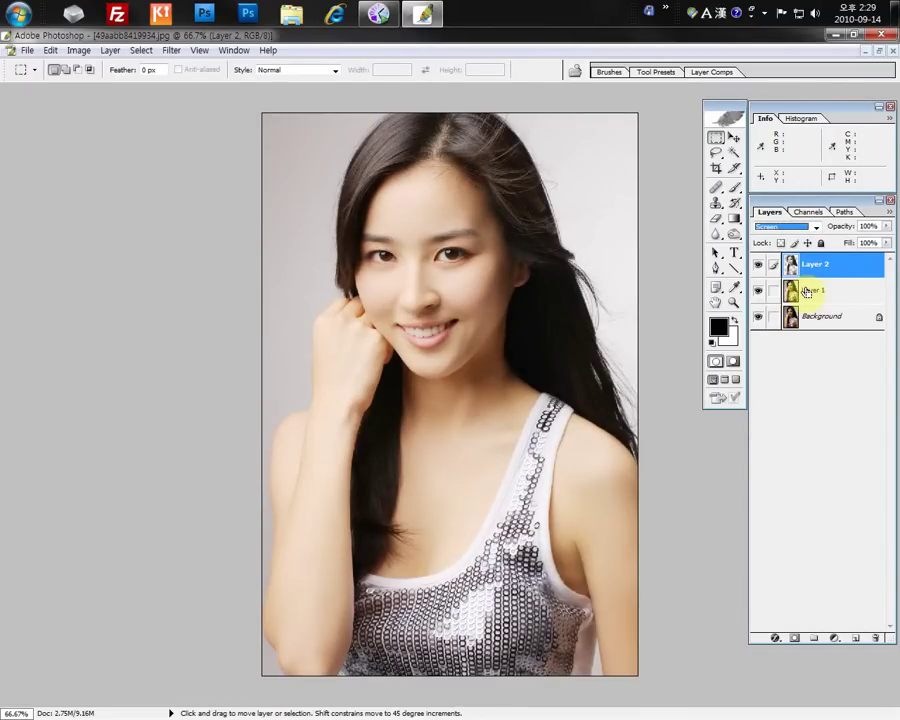
Compare the portrait with and without the Screen-blended Layer 2 by toggling that layer's visibility
{"action": "left_click", "coordinate": [759, 265]}
{"action": "left_click", "coordinate": [759, 265]}
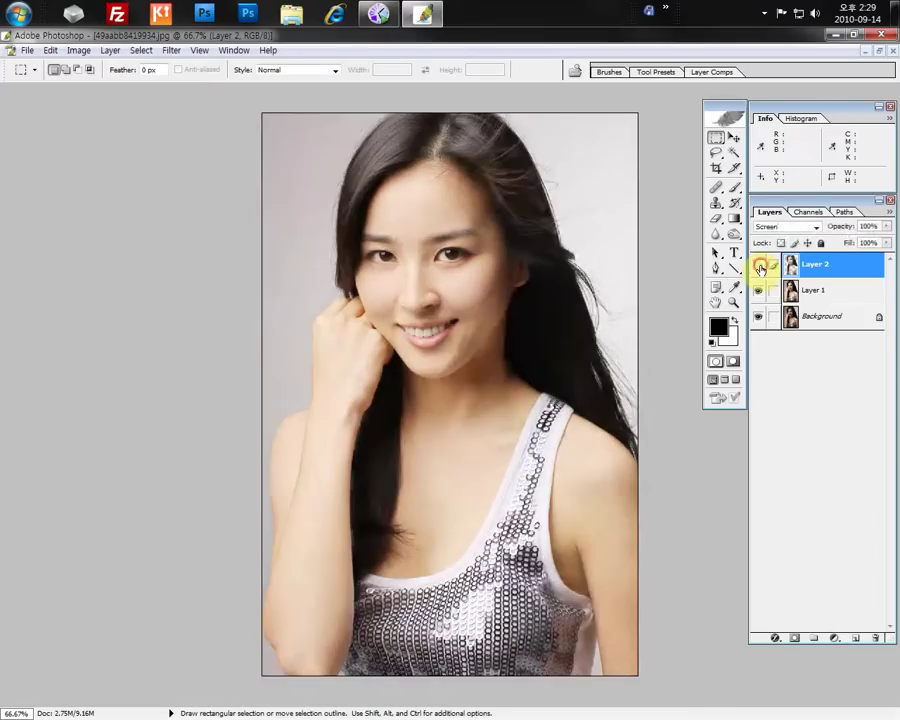
{"action": "left_click", "coordinate": [759, 266]}
{"action": "left_click", "coordinate": [759, 266]}
{"action": "left_click", "coordinate": [759, 266]}
{"action": "left_click", "coordinate": [759, 266]}
{"action": "left_click", "coordinate": [759, 266]}
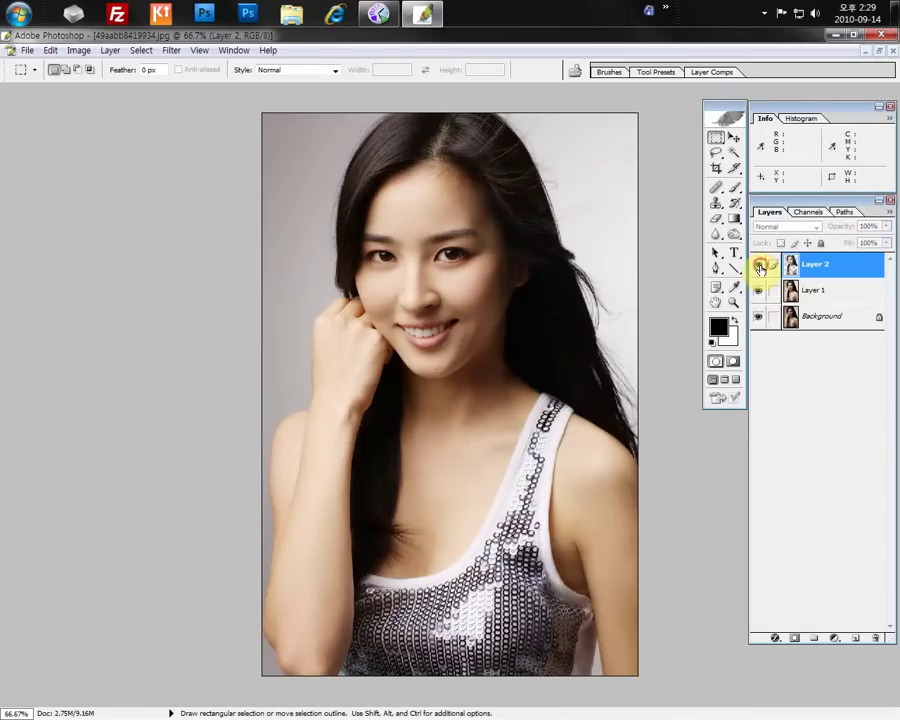
{"action": "left_click", "coordinate": [759, 266]}
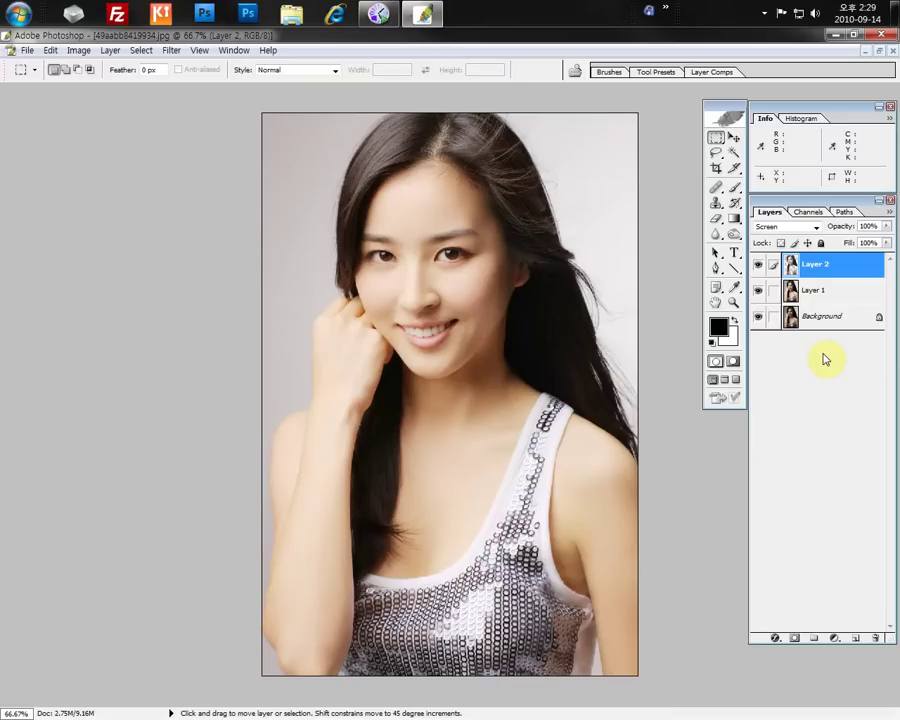
Merge Layer 2 down into Layer 1 and compare the merged layer with the original Background by toggling its visibility
{"action": "key", "text": "Delete"}
{"action": "left_click", "coordinate": [759, 266]}
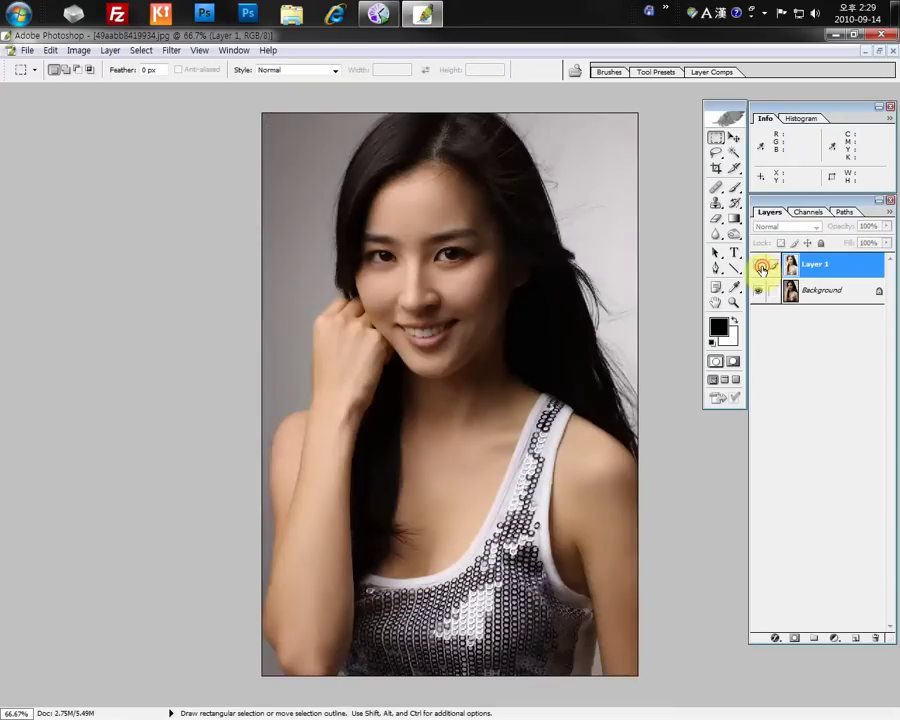
{"action": "left_click", "coordinate": [759, 266]}
{"action": "left_click", "coordinate": [759, 266]}
{"action": "left_click", "coordinate": [759, 266]}
Add a Curves adjustment layer above Layer 1 and raise the Blue channel midtones from input 123 to output 135
{"action": "key", "text": "ctrl+plus"}
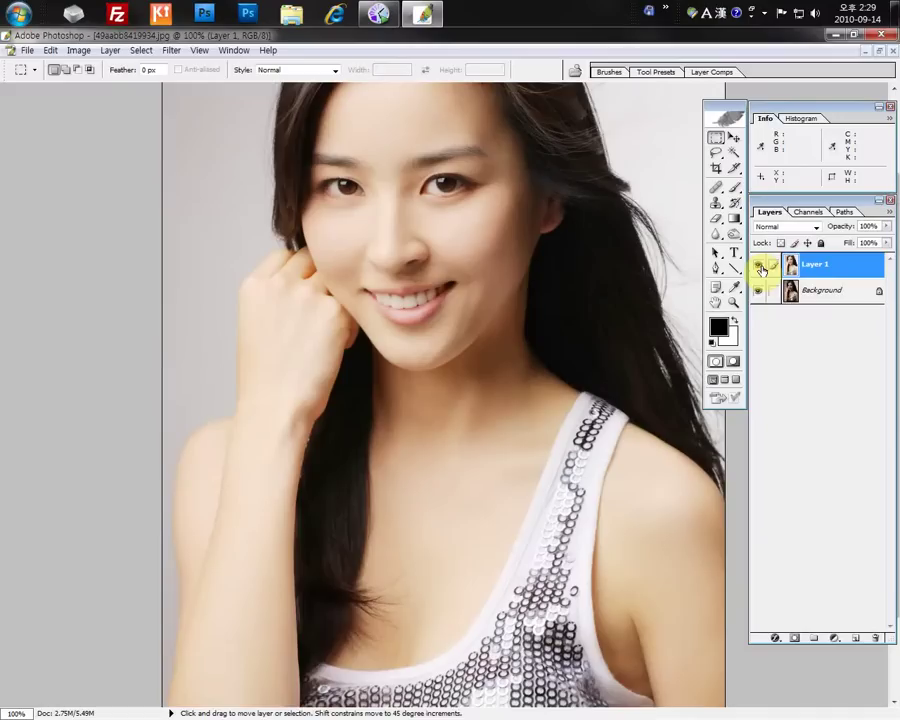
{"action": "left_click_drag", "start_coordinate": [533, 310], "coordinate": [450, 404]}
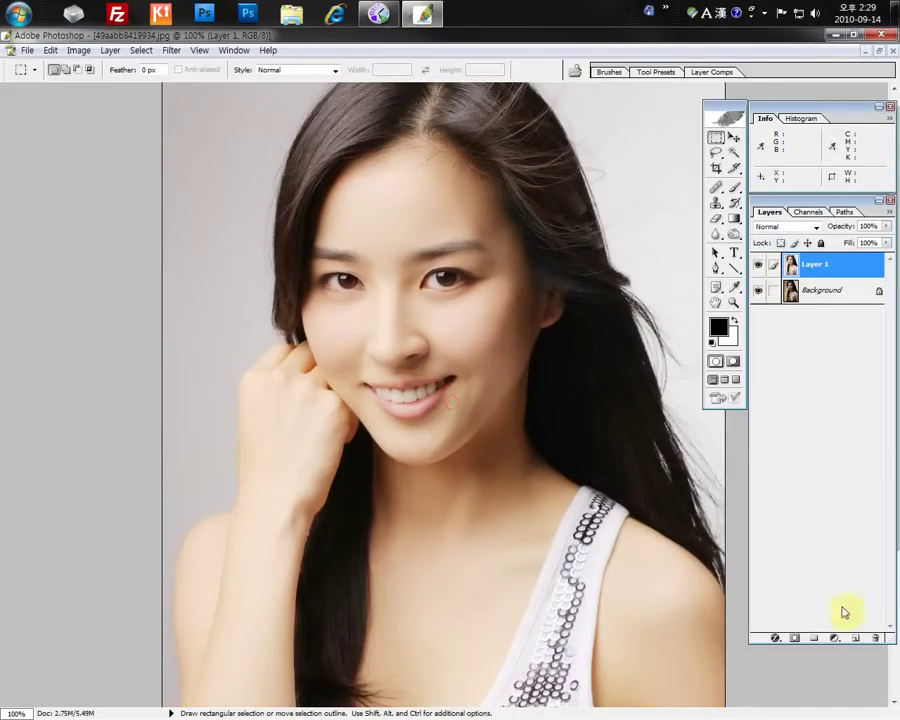
{"action": "left_click", "coordinate": [835, 638]}
{"action": "left_click", "coordinate": [795, 460]}
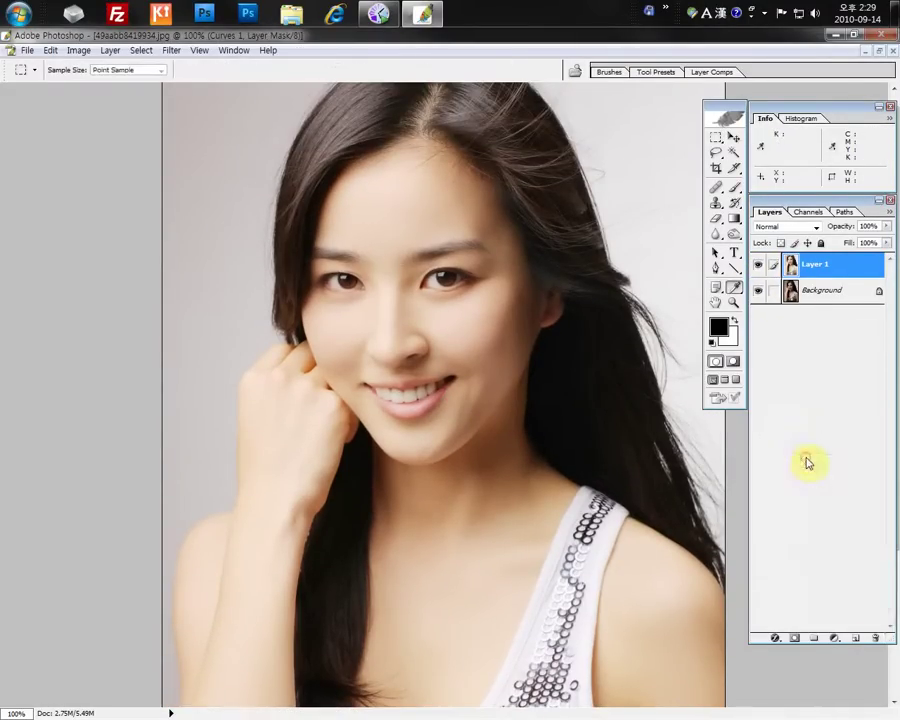
{"action": "left_click", "coordinate": [745, 392]}
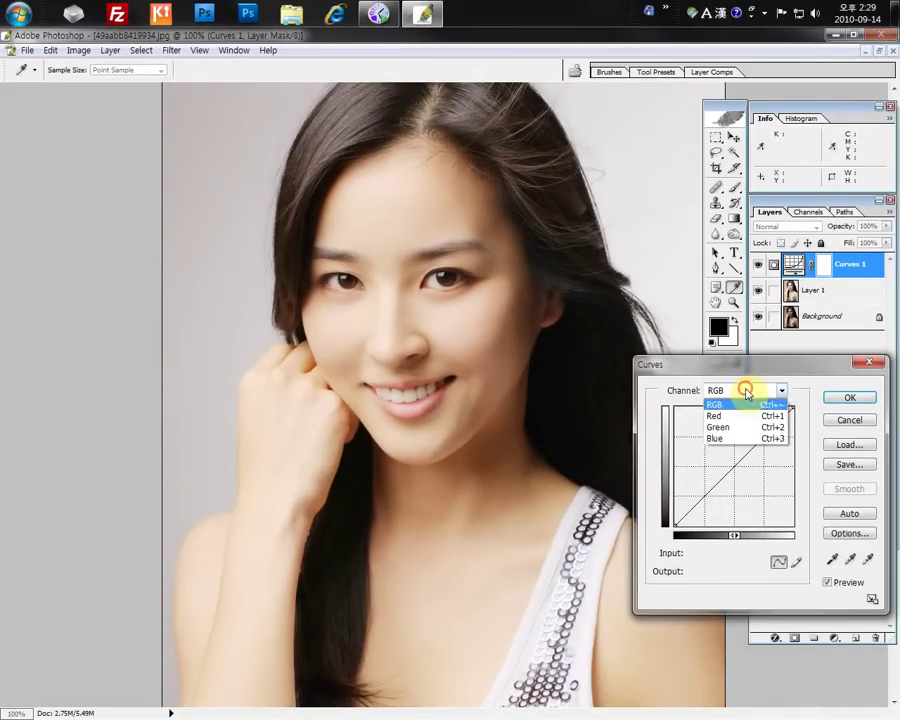
{"action": "left_click", "coordinate": [735, 439]}
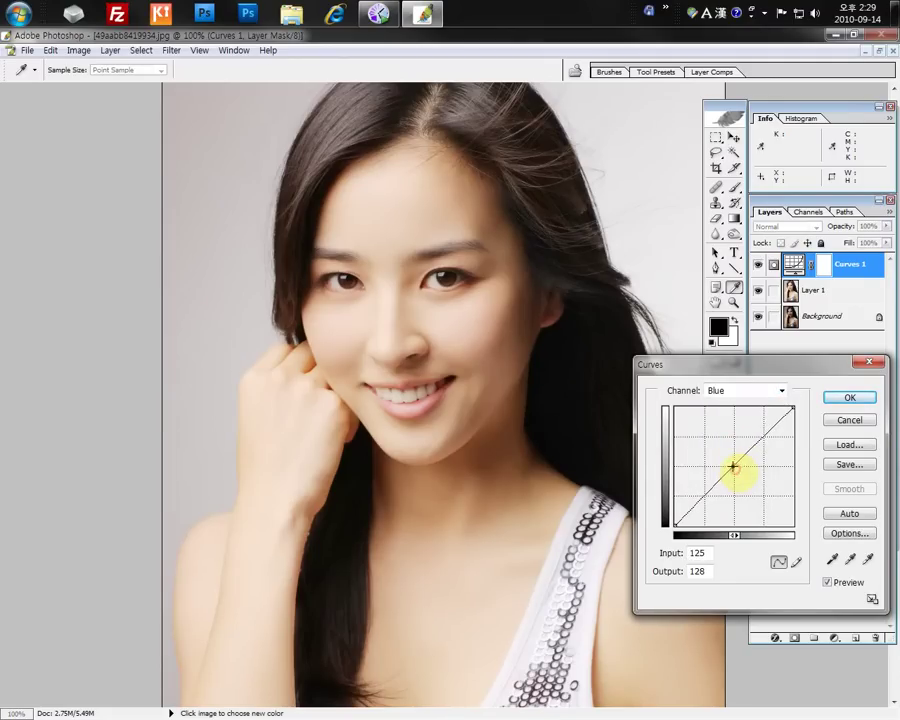
{"action": "left_click_drag", "start_coordinate": [732, 465], "coordinate": [732, 463]}
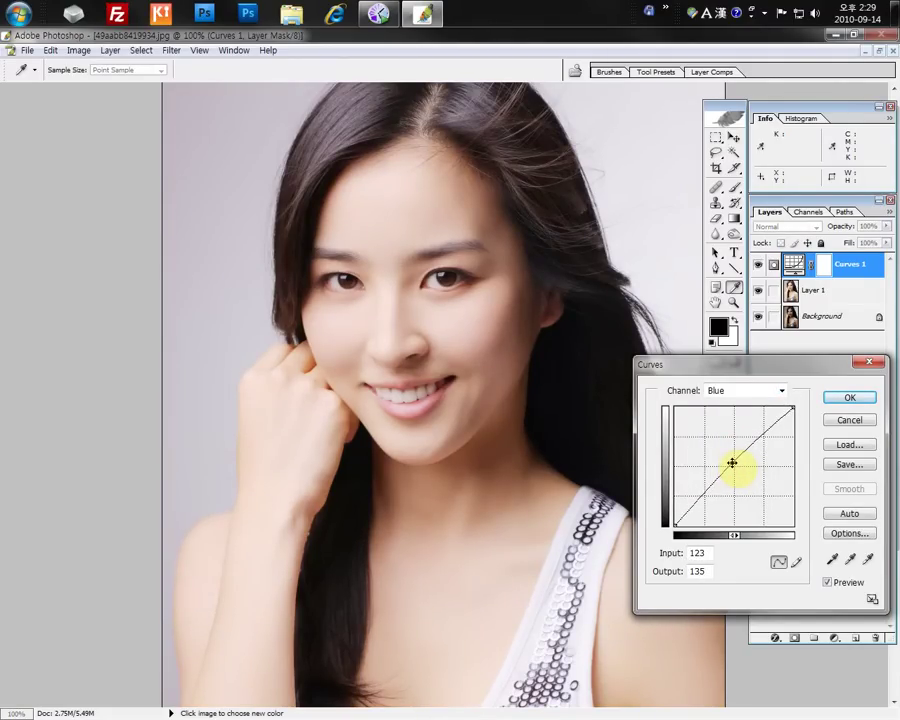
Raise the Green channel midtones slightly in the same Curves adjustment, from input 124 to output 129, and apply it
{"action": "left_click", "coordinate": [741, 390]}
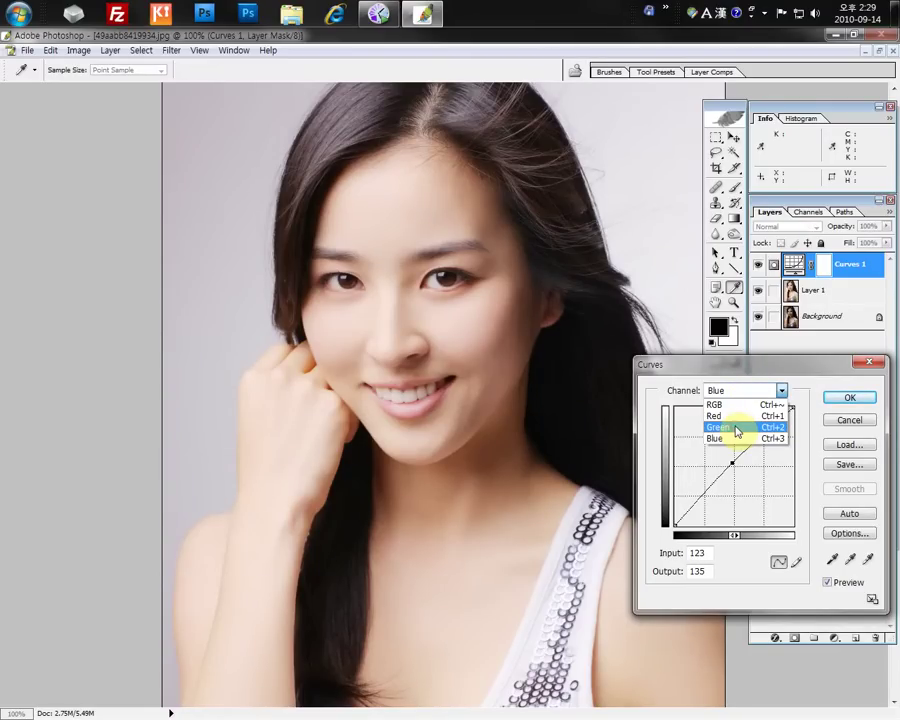
{"action": "left_click", "coordinate": [737, 428]}
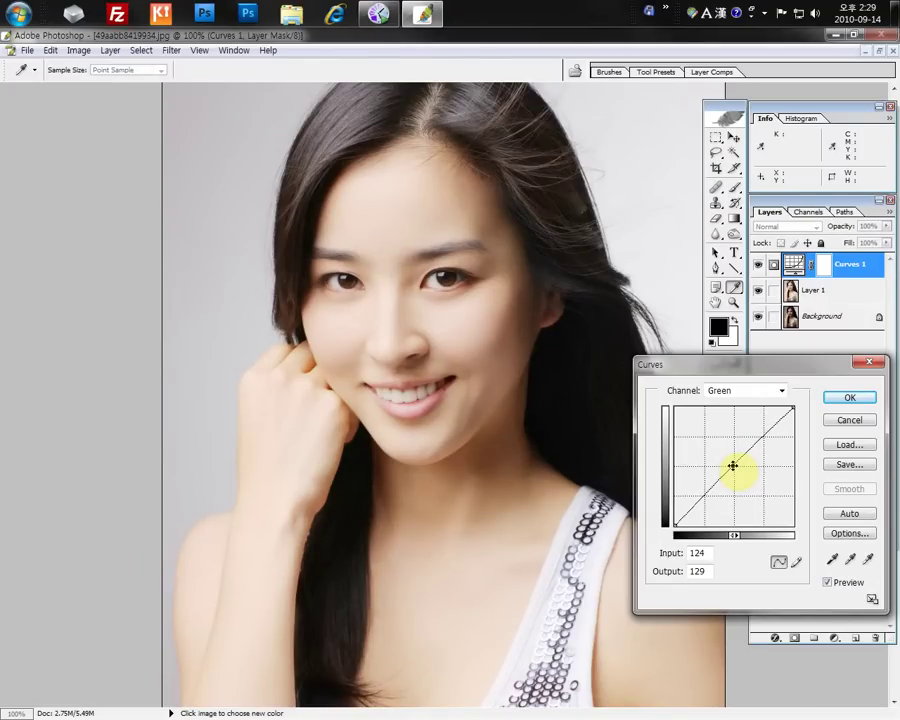
{"action": "left_click", "coordinate": [845, 397]}
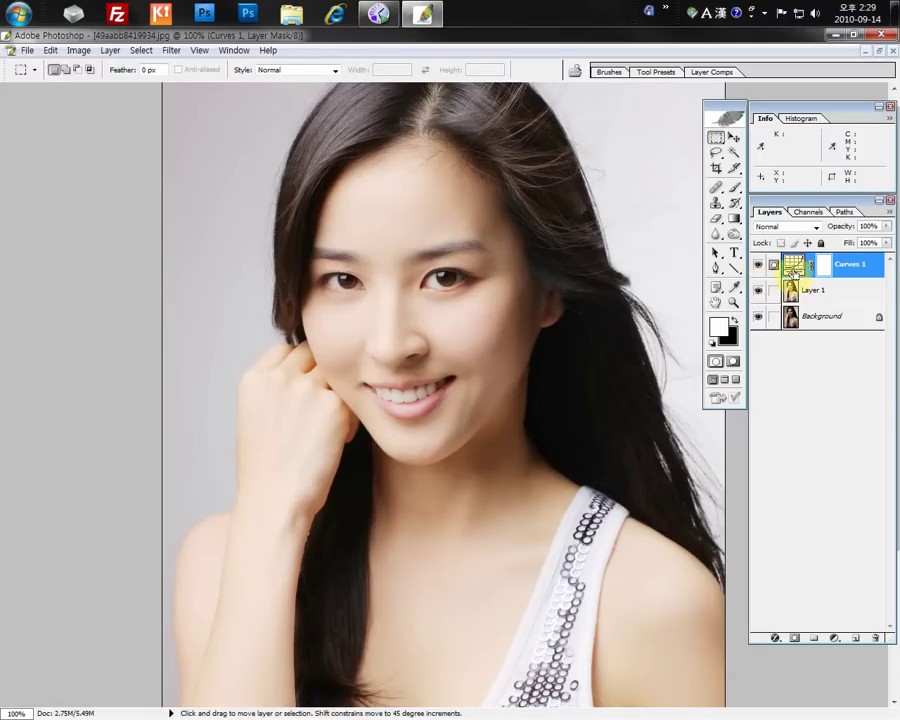
Reopen the Curves 1 adjustment and lower the RGB white point to an output of 246
{"action": "key", "text": "ctrl+minus"}
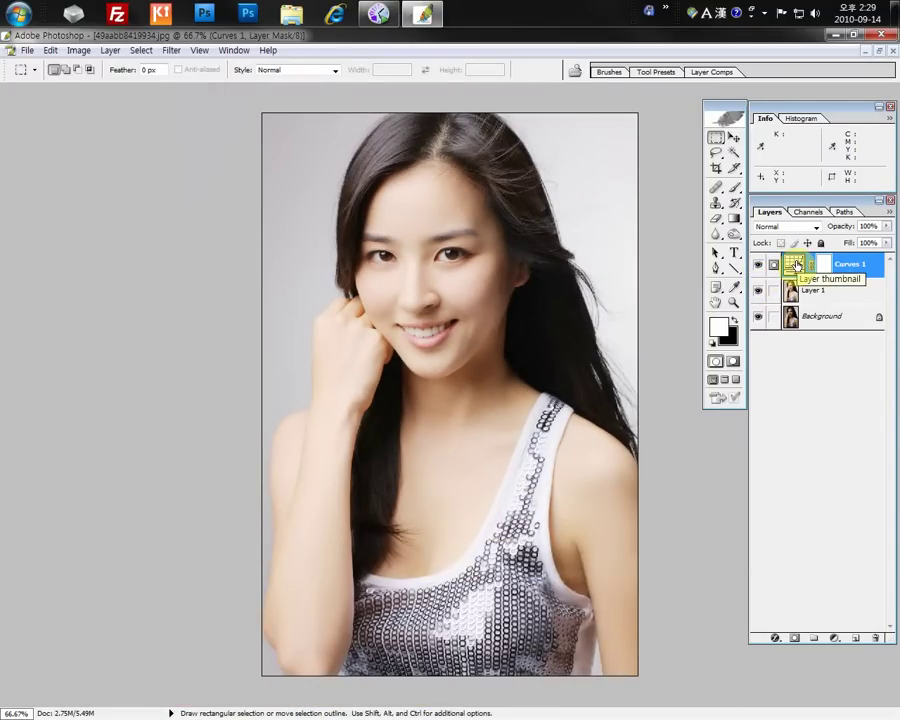
{"action": "double_click", "coordinate": [797, 265]}
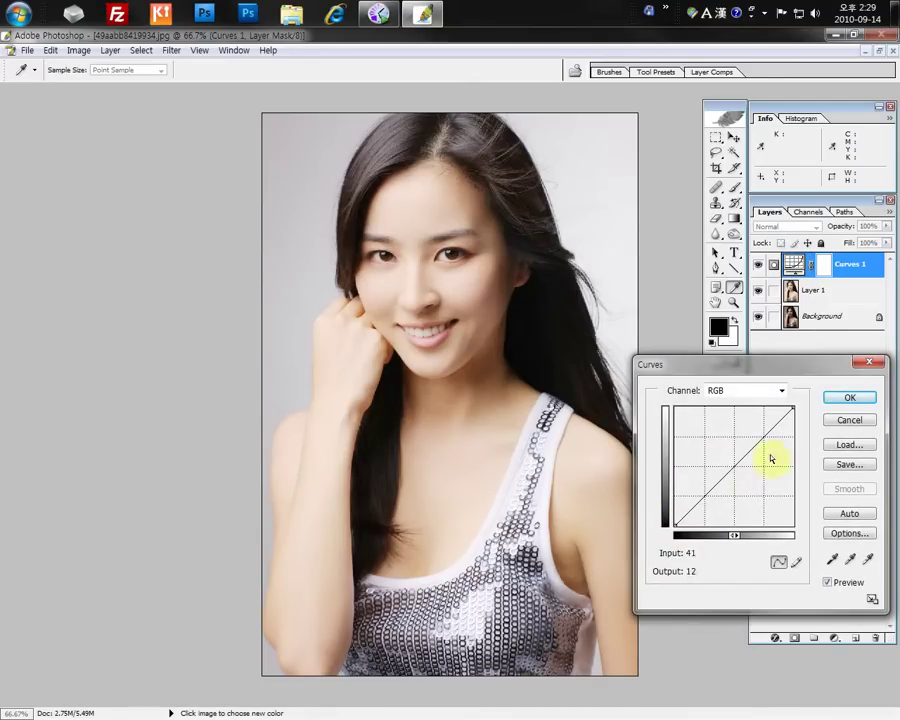
{"action": "mouse_move", "coordinate": [793, 410]}
{"action": "left_mouse_down"}
{"action": "mouse_move", "coordinate": [803, 427]}
{"action": "mouse_move", "coordinate": [804, 411]}
{"action": "mouse_move", "coordinate": [809, 420]}
{"action": "left_mouse_up"}
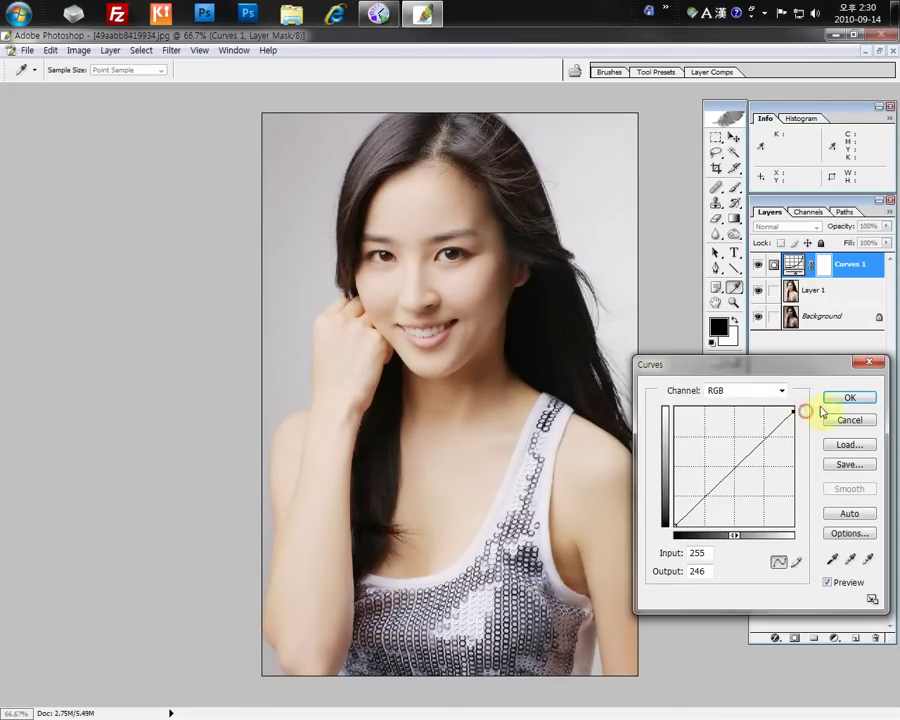
{"action": "left_click", "coordinate": [855, 399]}
Check the effect of Curves 1, merge it down into Layer 1, and compare the result with the Background
{"action": "left_click", "coordinate": [758, 265]}
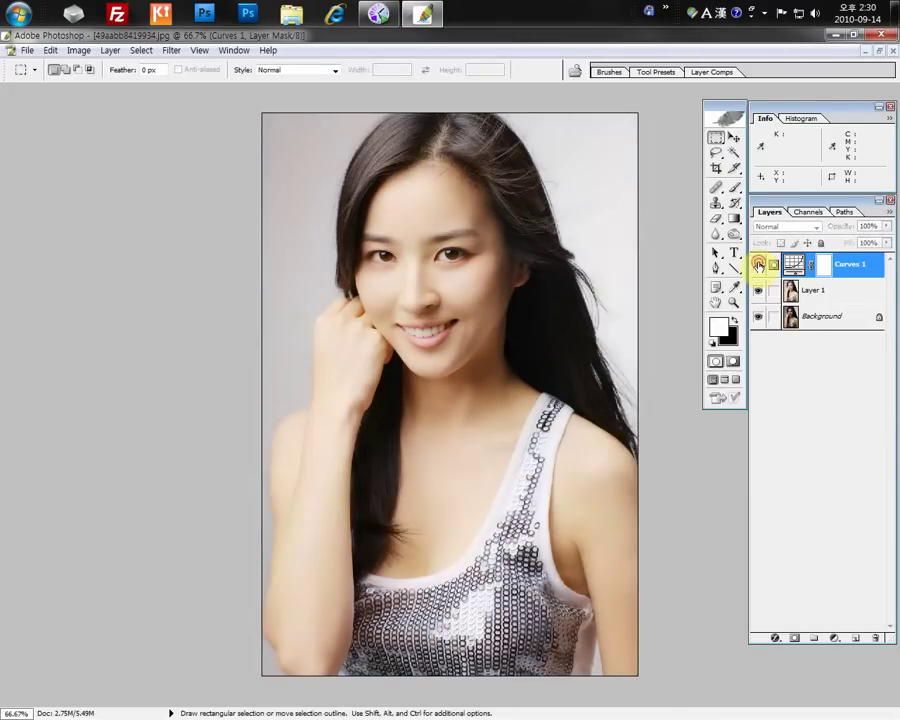
{"action": "left_click", "coordinate": [758, 265]}
{"action": "key", "text": "ctrl+z"}
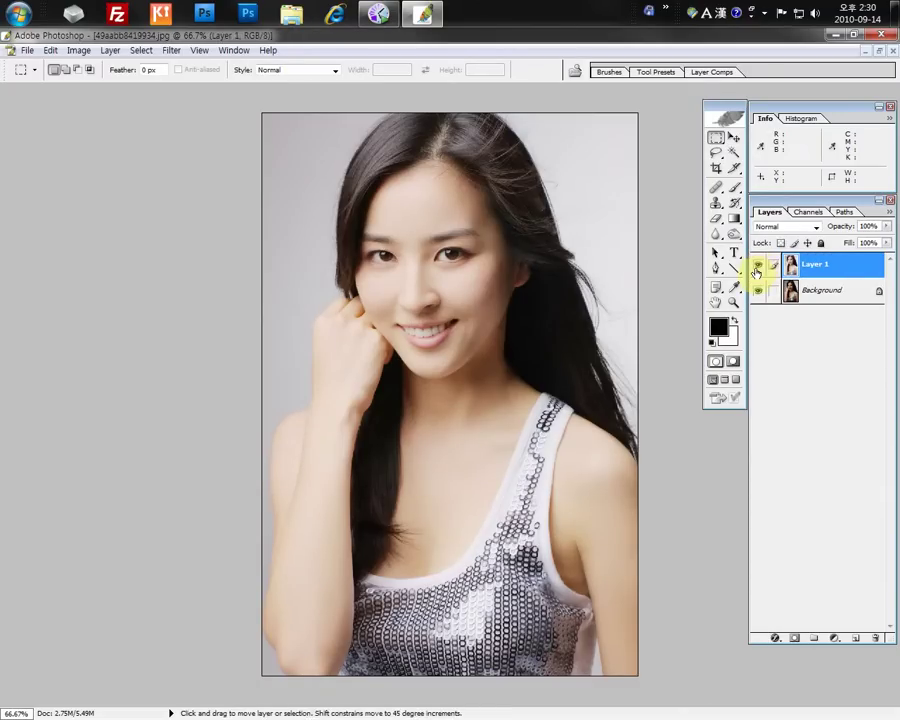
{"action": "left_click", "coordinate": [756, 270]}
{"action": "left_click", "coordinate": [756, 270]}
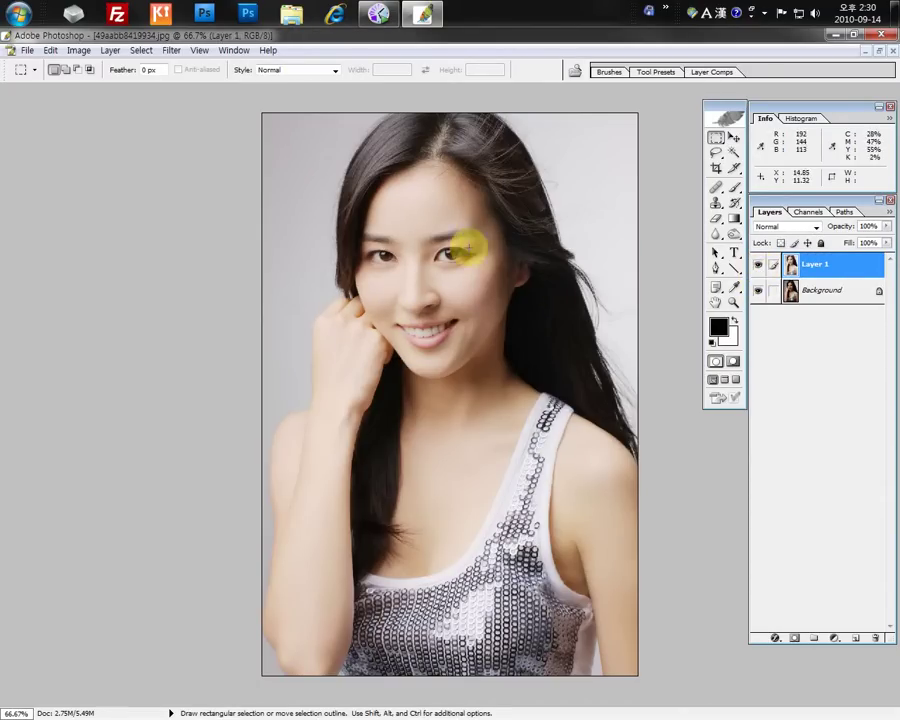
Inspect the retouched face up close and duplicate Layer 1
{"action": "key", "text": "ctrl+plus"}
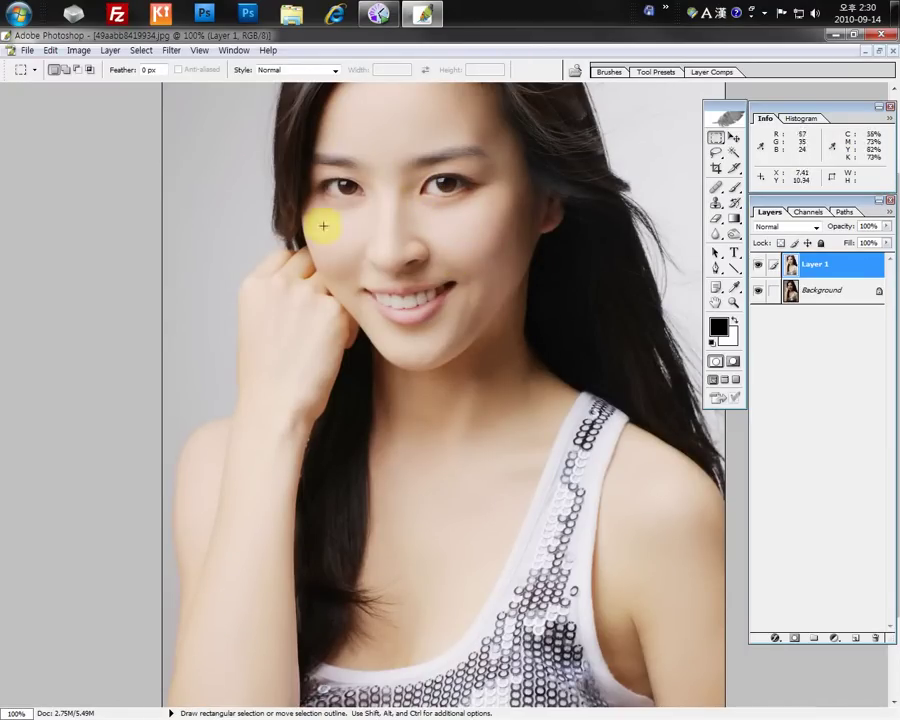
{"action": "key", "text": "ctrl+plus"}
{"action": "left_click_drag", "start_coordinate": [442, 220], "coordinate": [444, 450]}
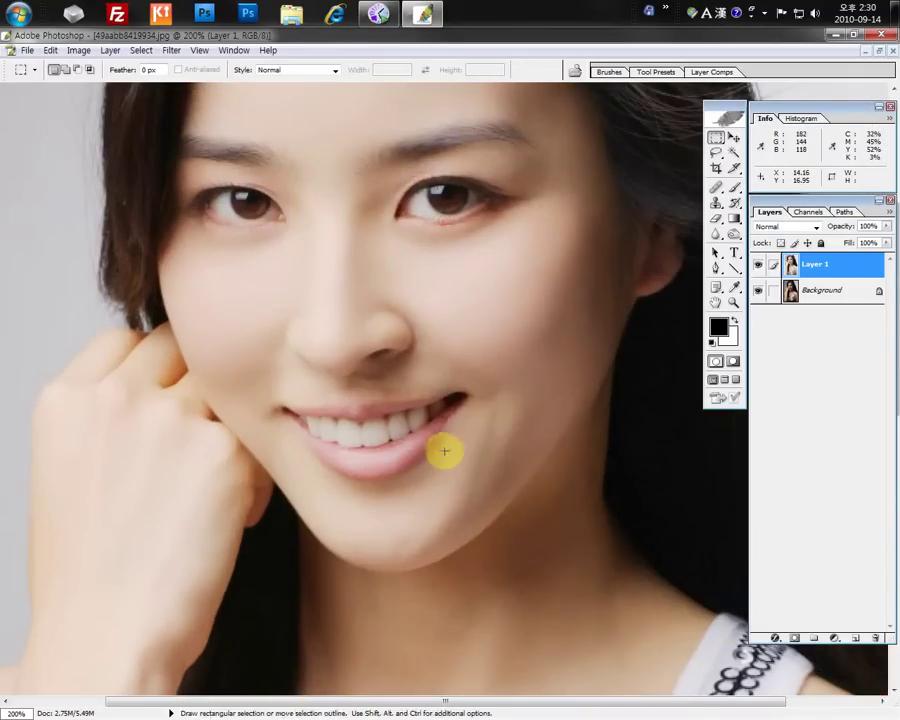
{"action": "key", "text": "ctrl+minus"}
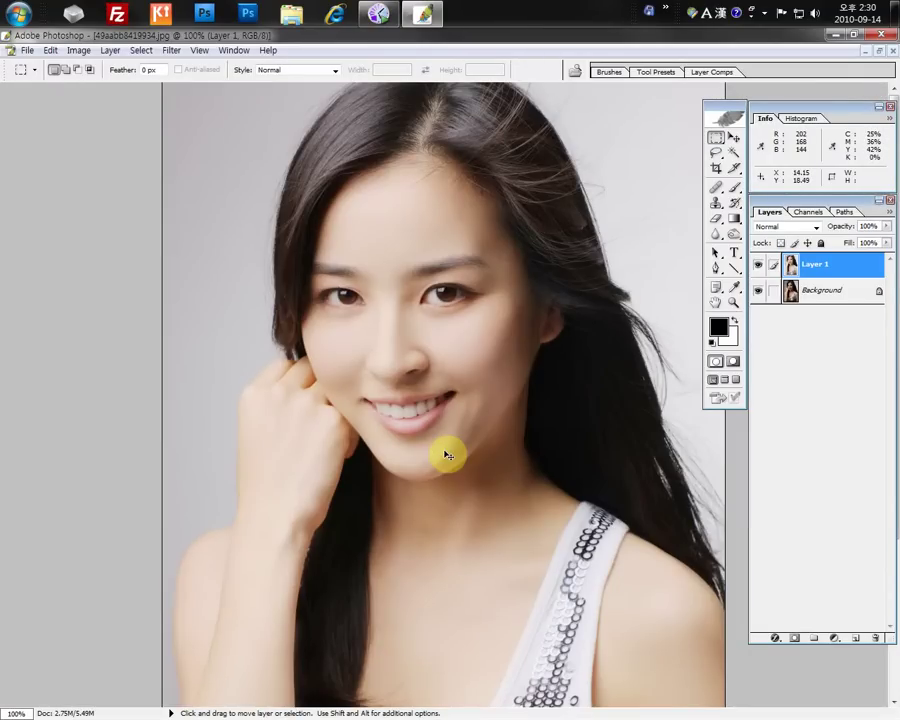
{"action": "key", "text": "ctrl+j"}
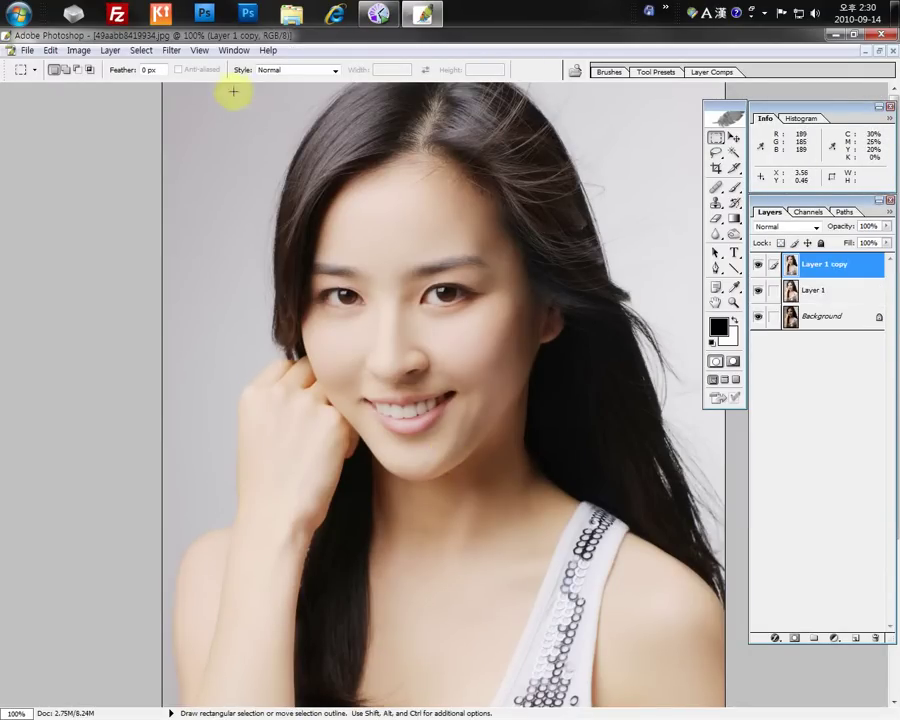
Sharpen Layer 1 copy with Unsharp Mask at amount 100%, radius 1.0 pixels and threshold 0
{"action": "left_click", "coordinate": [173, 51]}
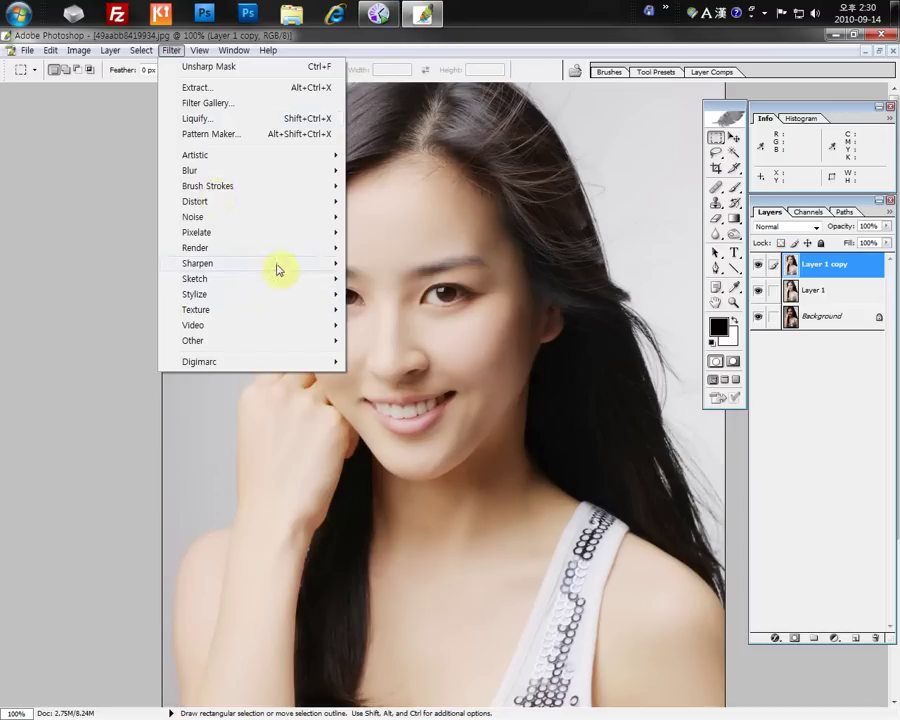
{"action": "mouse_move", "coordinate": [279, 267]}
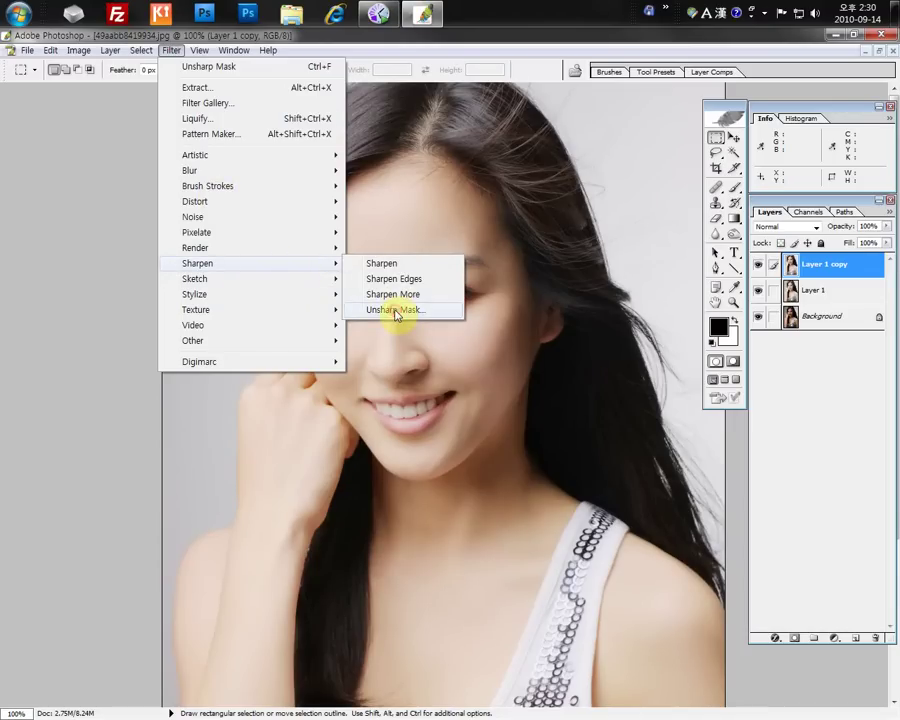
{"action": "left_click", "coordinate": [396, 313]}
{"action": "left_click_drag", "start_coordinate": [84, 193], "coordinate": [143, 279]}
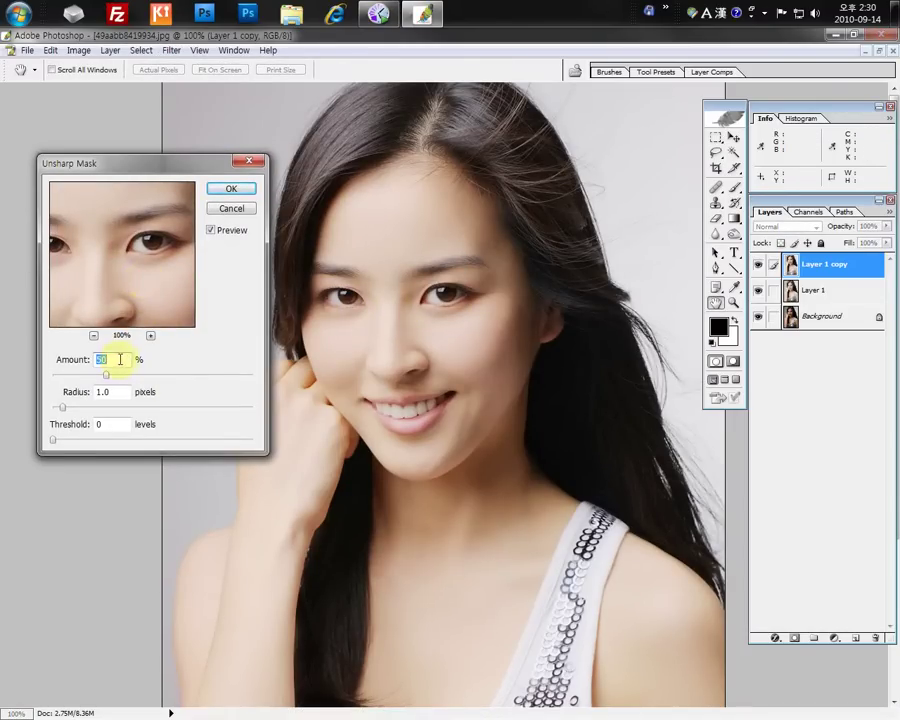
{"action": "type", "text": "100"}
{"action": "left_click", "coordinate": [143, 282]}
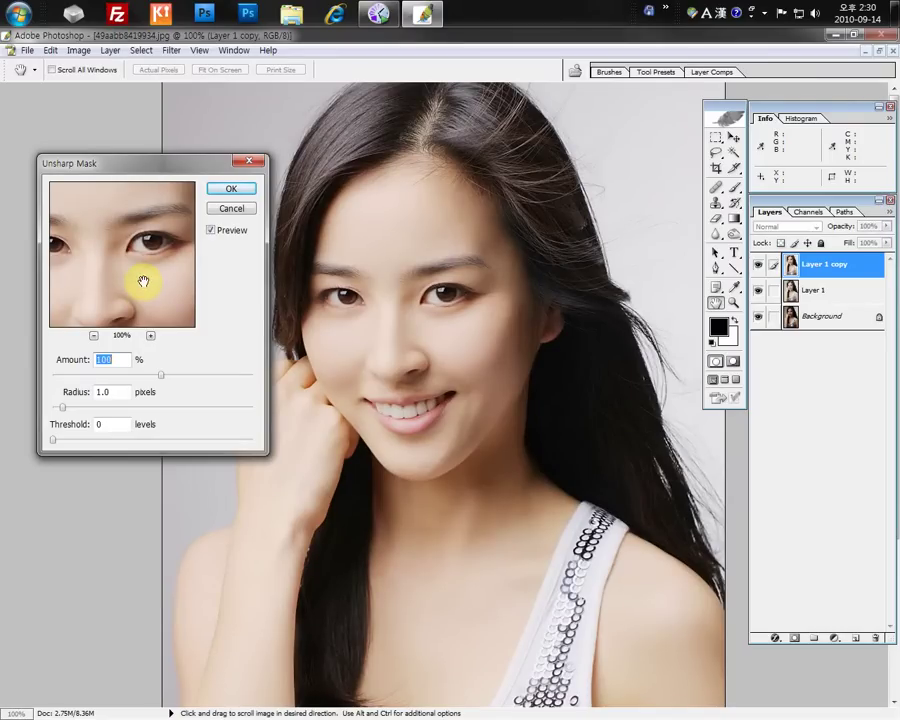
{"action": "left_click", "coordinate": [231, 189]}
{"action": "key", "text": "m"}
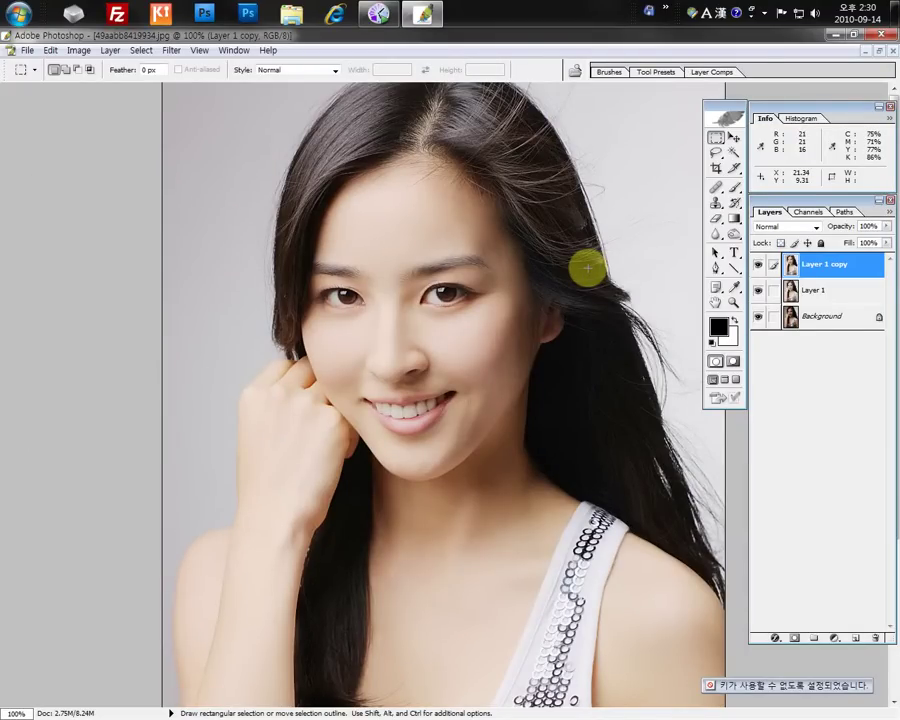
{"action": "key", "text": "ctrl+minus"}
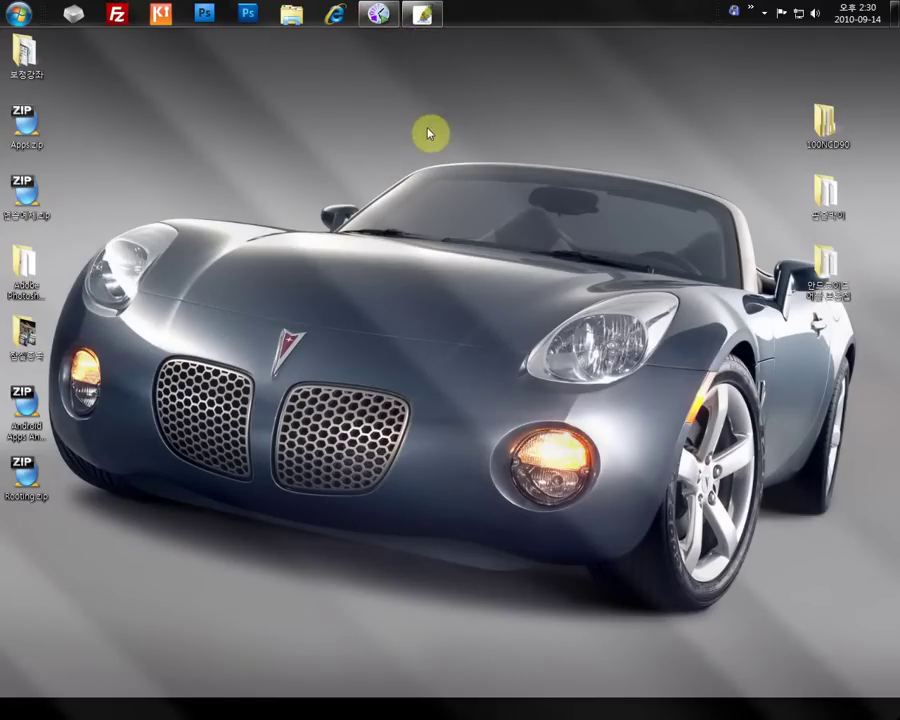
{"action": "key", "text": "alt+Tab"}
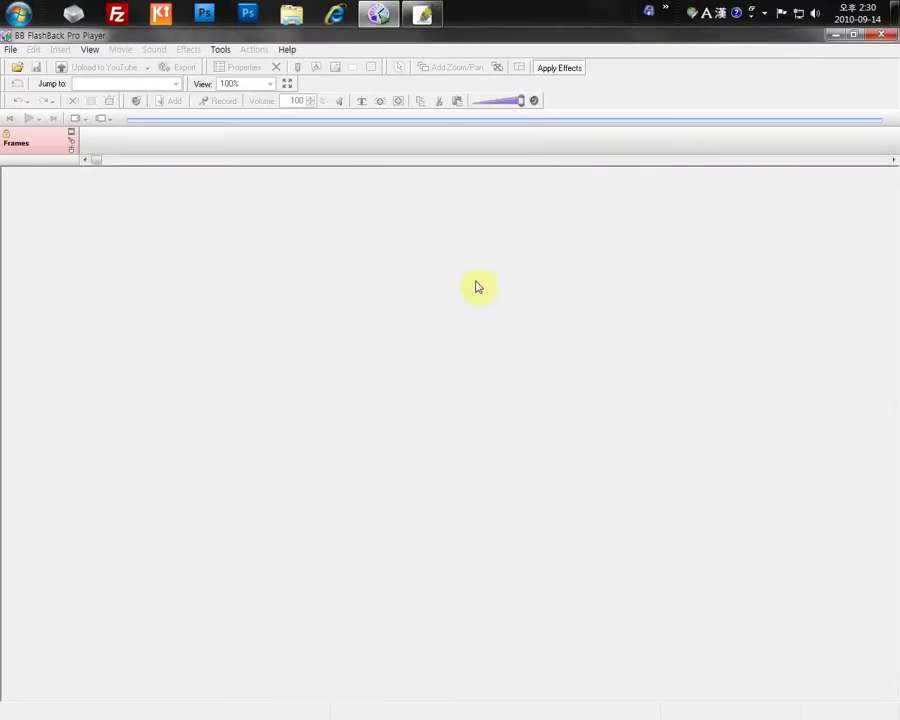
{"action": "left_click", "coordinate": [426, 12]}
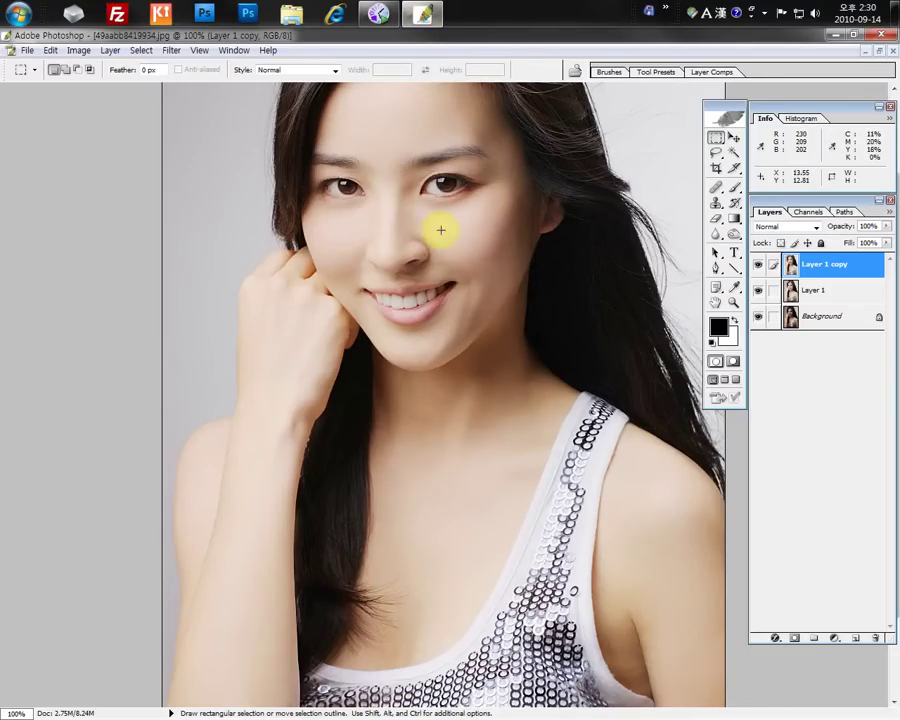
{"action": "key", "text": "super+d"}
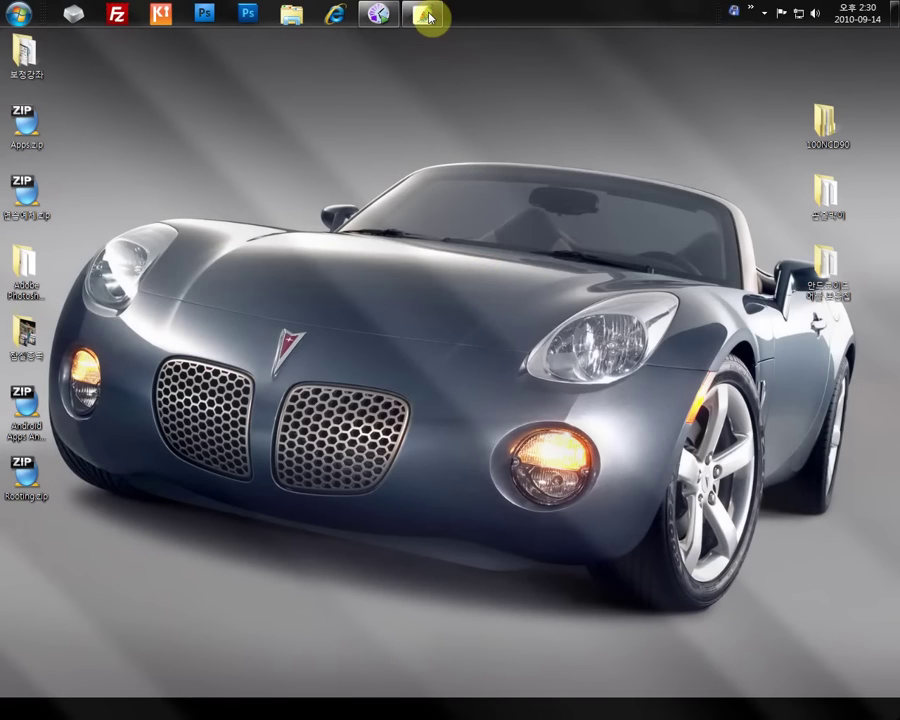
Switch back to Photoshop and compare the sharpened Layer 1 copy with Layer 1 beneath it on the face and sequined top
{"action": "key", "text": "alt+Tab"}
{"action": "key", "text": "alt+Tab"}
{"action": "key", "text": "alt+Tab"}
{"action": "key", "text": "alt+Tab"}
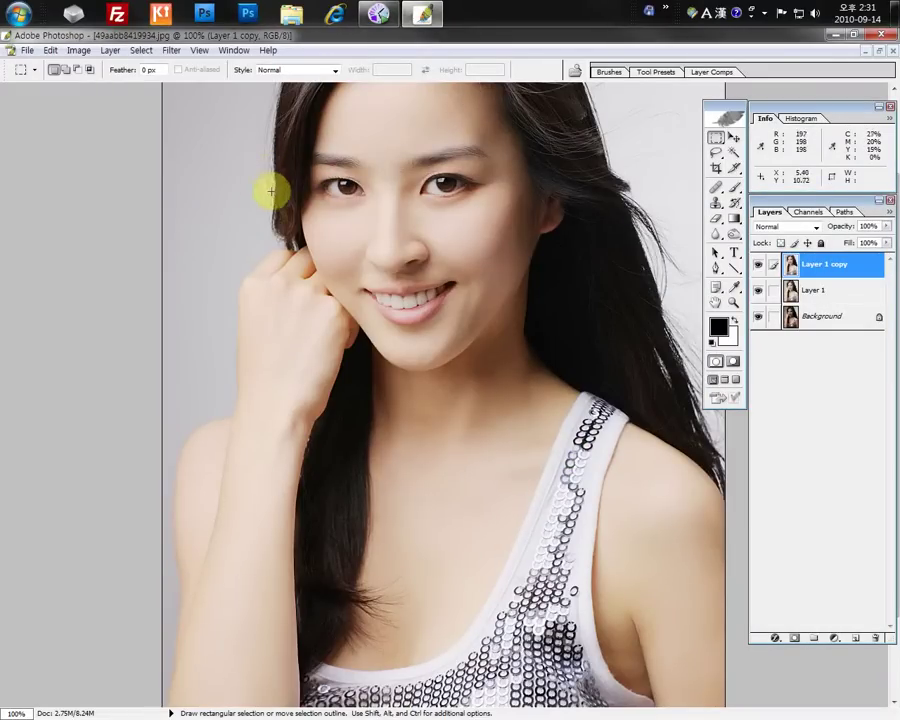
{"action": "left_click", "coordinate": [788, 291]}
{"action": "left_click", "coordinate": [795, 265]}
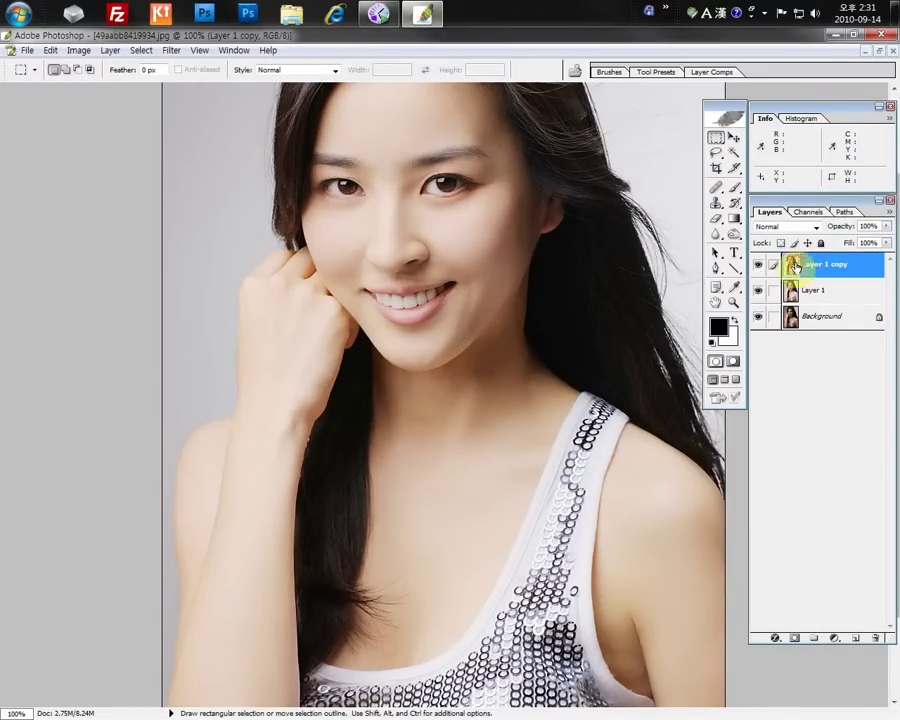
{"action": "left_click", "coordinate": [757, 265]}
{"action": "left_click", "coordinate": [757, 265]}
{"action": "left_click", "coordinate": [757, 265]}
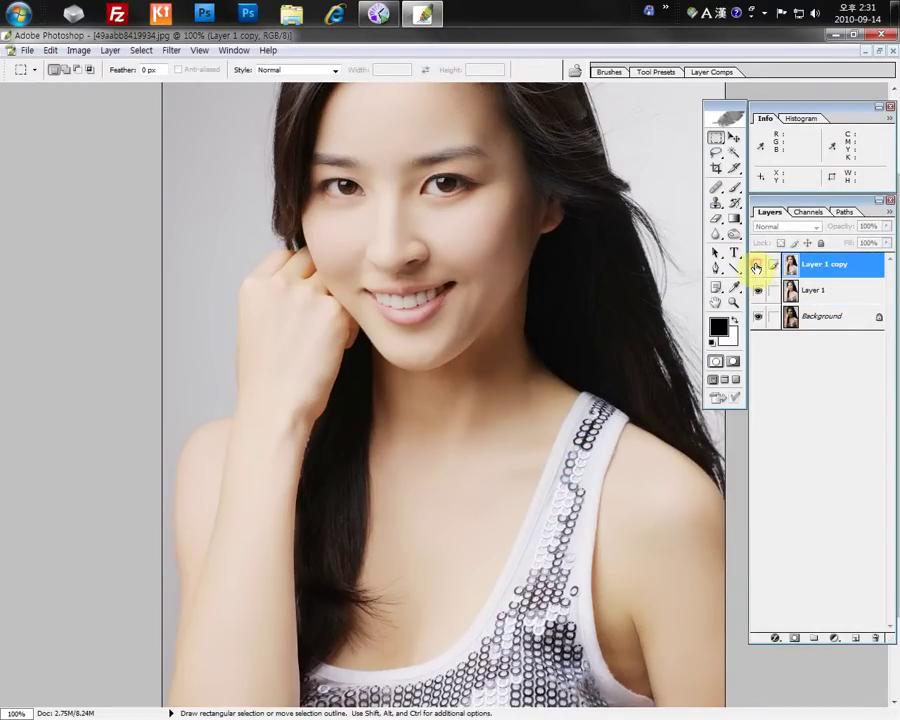
{"action": "left_click", "coordinate": [757, 265]}
{"action": "scroll", "coordinate": [640, 464], "scroll_direction": "down", "scroll_amount": 3}
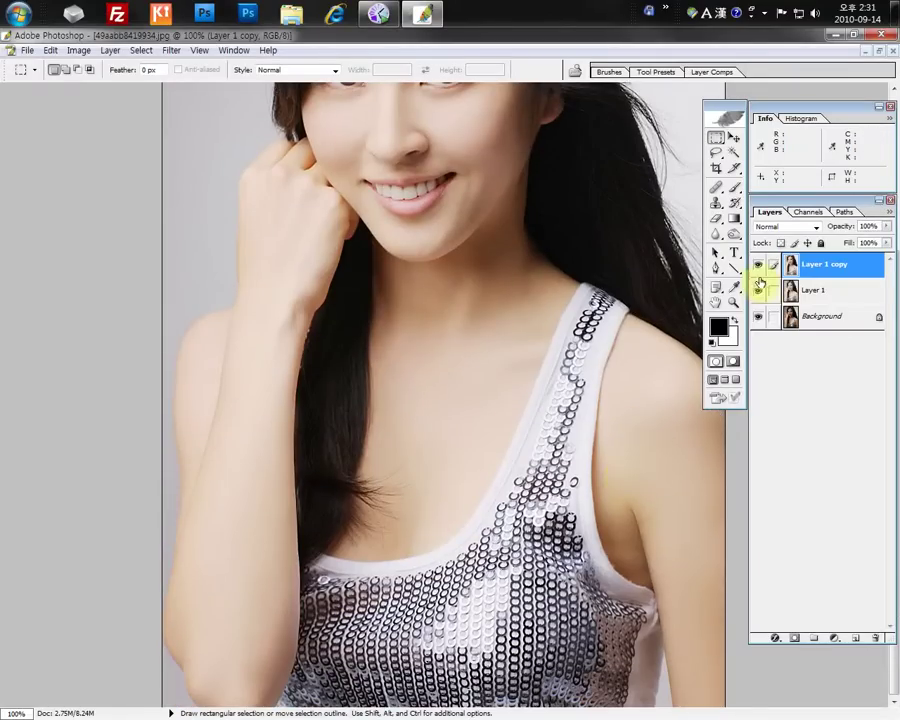
{"action": "left_click", "coordinate": [757, 265]}
{"action": "left_click", "coordinate": [757, 265]}
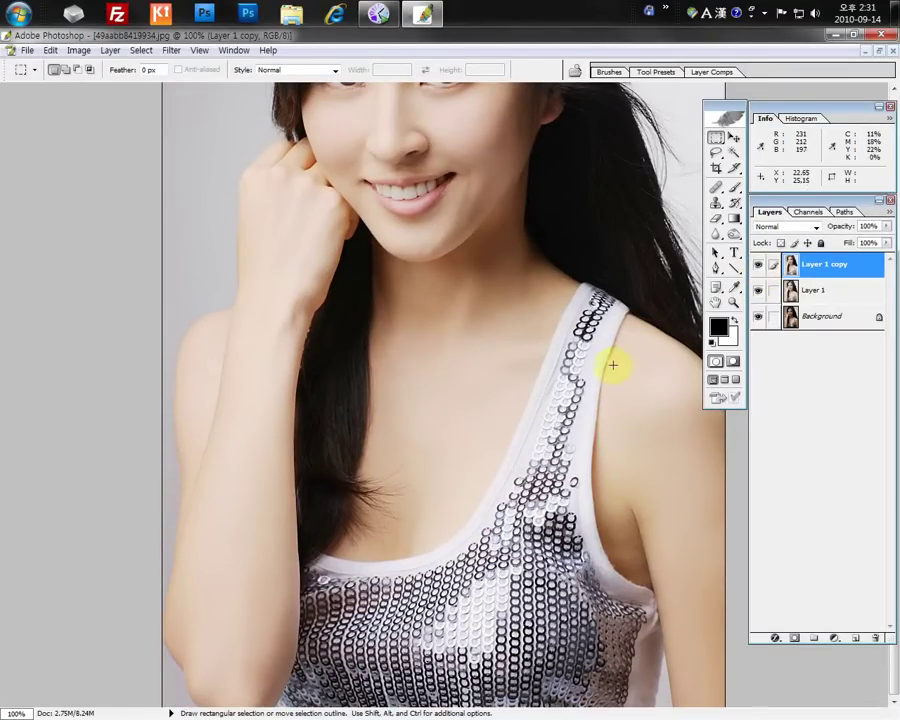
{"action": "scroll", "coordinate": [614, 368], "scroll_direction": "up", "scroll_amount": 4}
{"action": "left_click", "coordinate": [757, 265]}
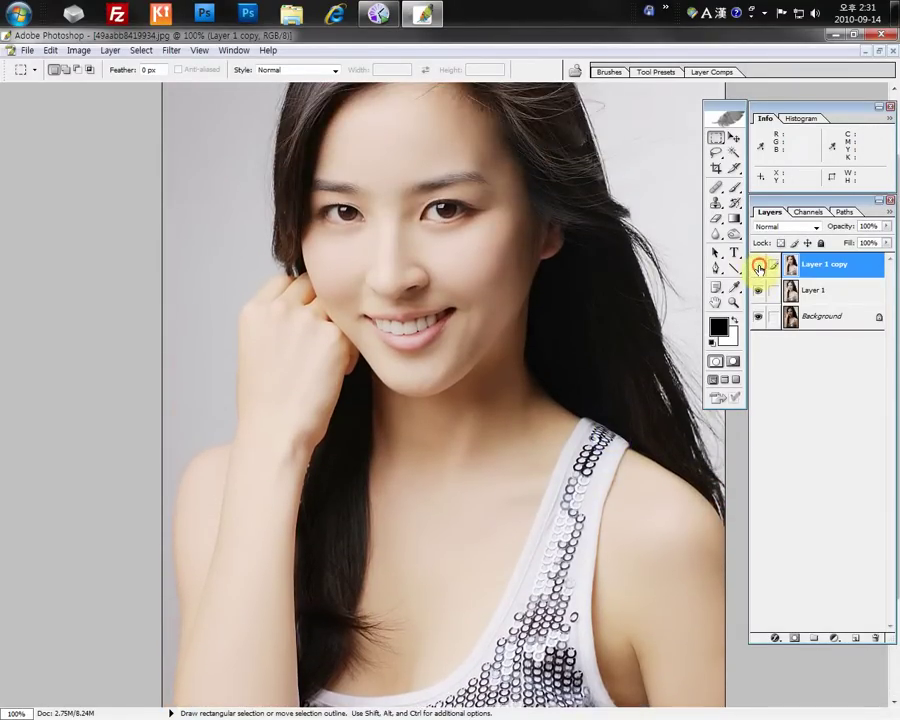
{"action": "left_click", "coordinate": [759, 267]}
{"action": "left_click", "coordinate": [759, 267]}
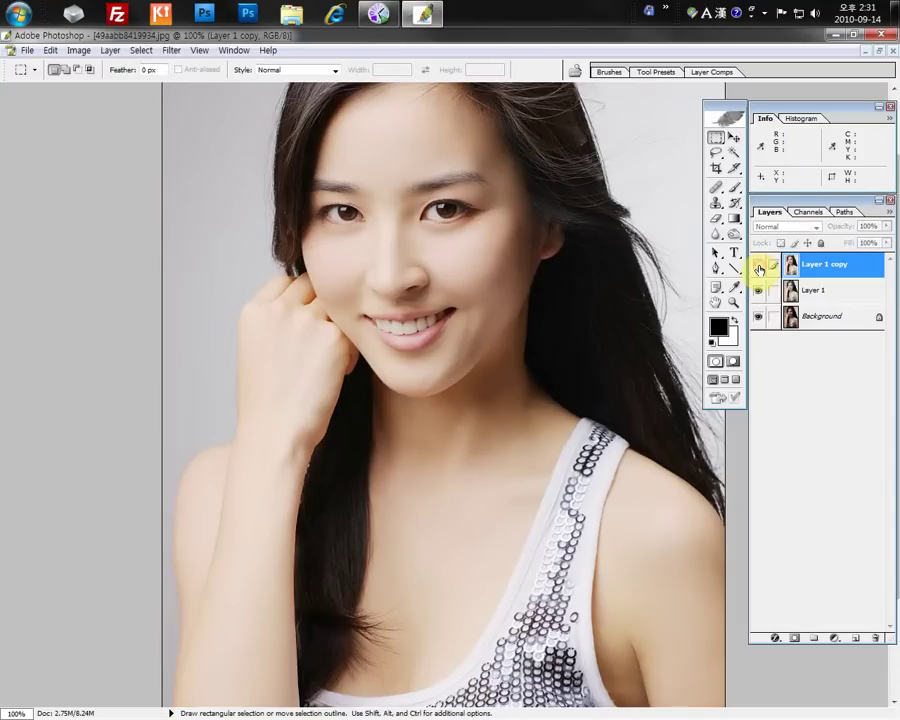
{"action": "left_click", "coordinate": [759, 267]}
{"action": "left_click", "coordinate": [759, 266]}
Add a layer mask to Layer 1 copy and invert it to black to hide the sharpening
{"action": "left_click", "coordinate": [798, 637]}
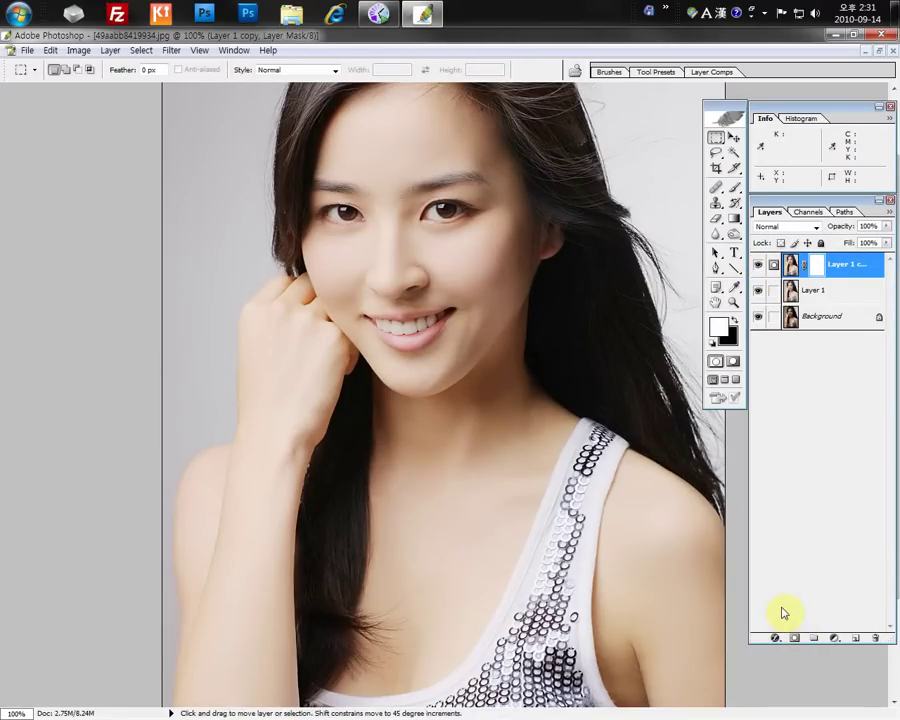
{"action": "key", "text": "ctrl+o"}
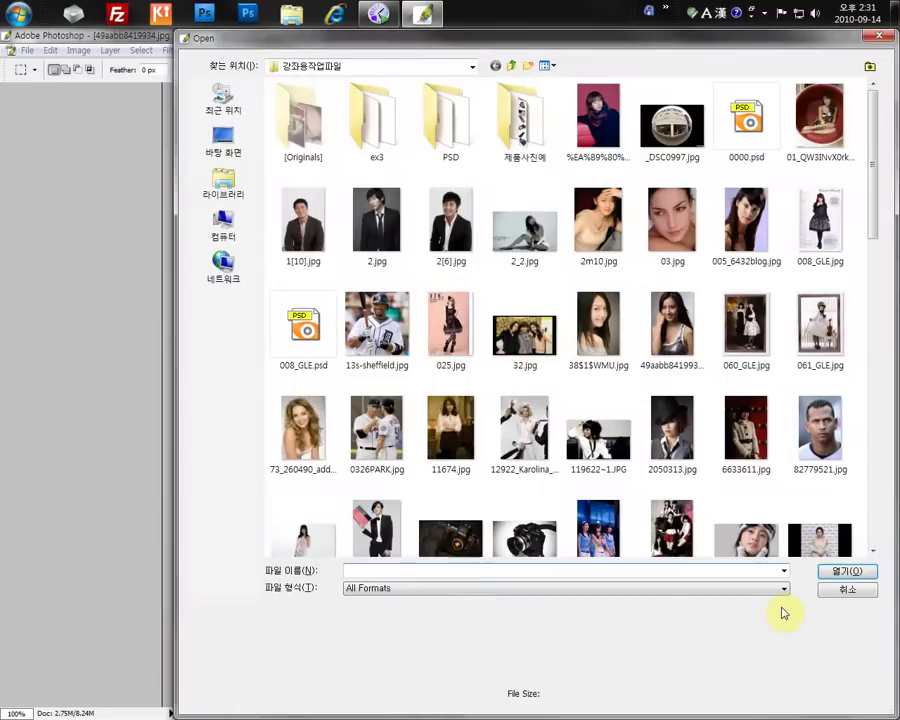
{"action": "key", "text": "Escape"}
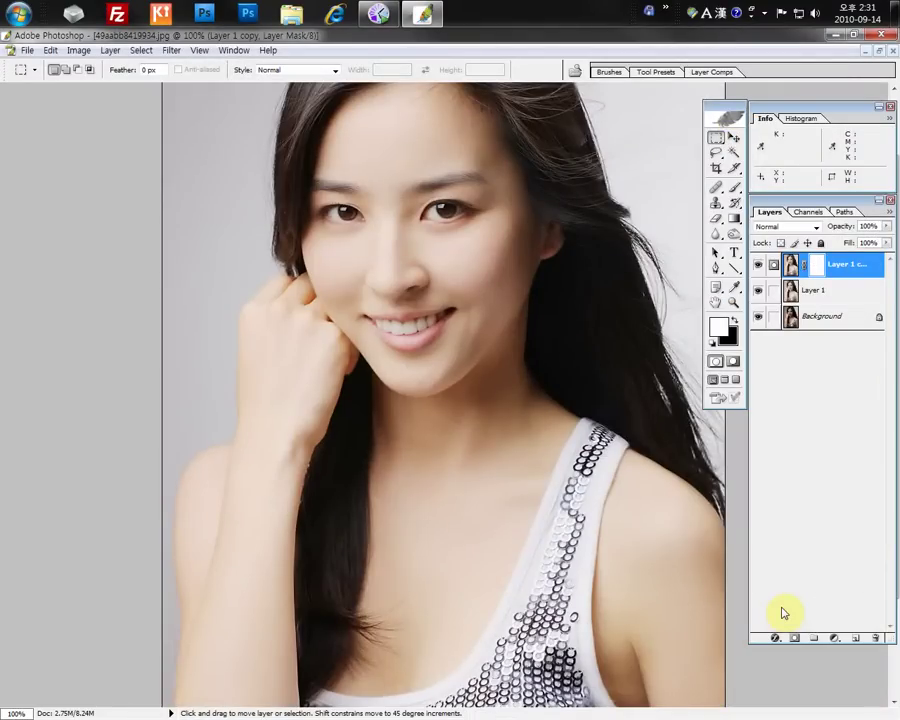
{"action": "left_click", "coordinate": [758, 289]}
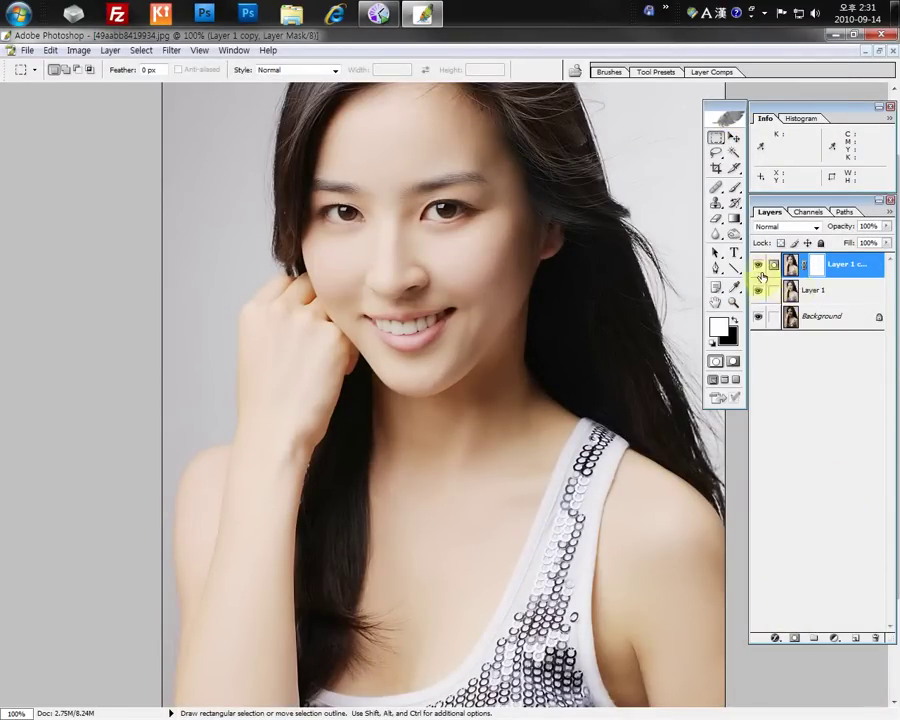
{"action": "left_click", "coordinate": [759, 265]}
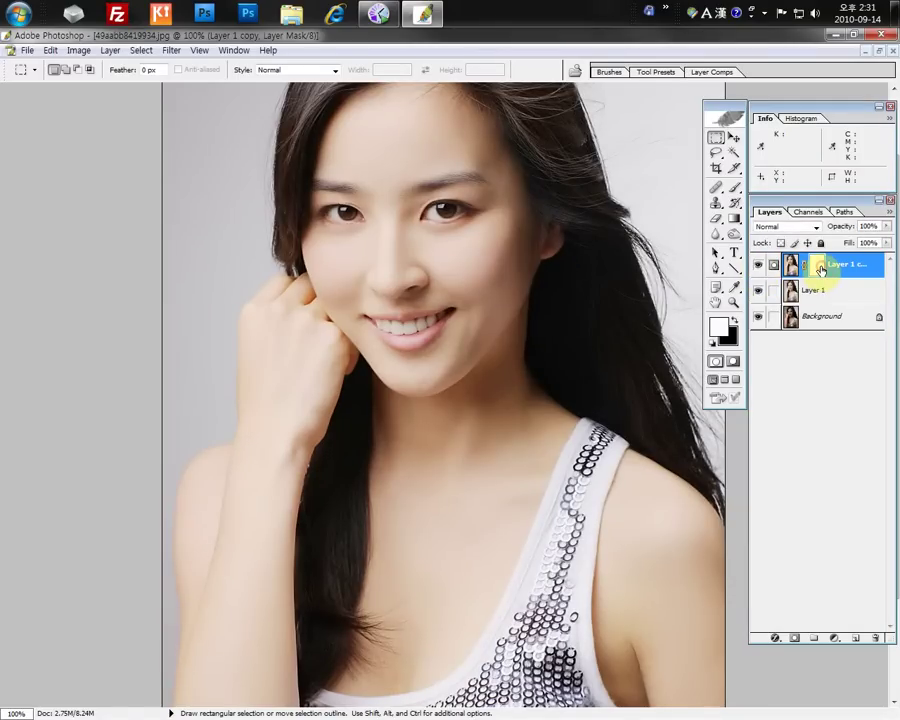
{"action": "key", "text": "ctrl+i"}
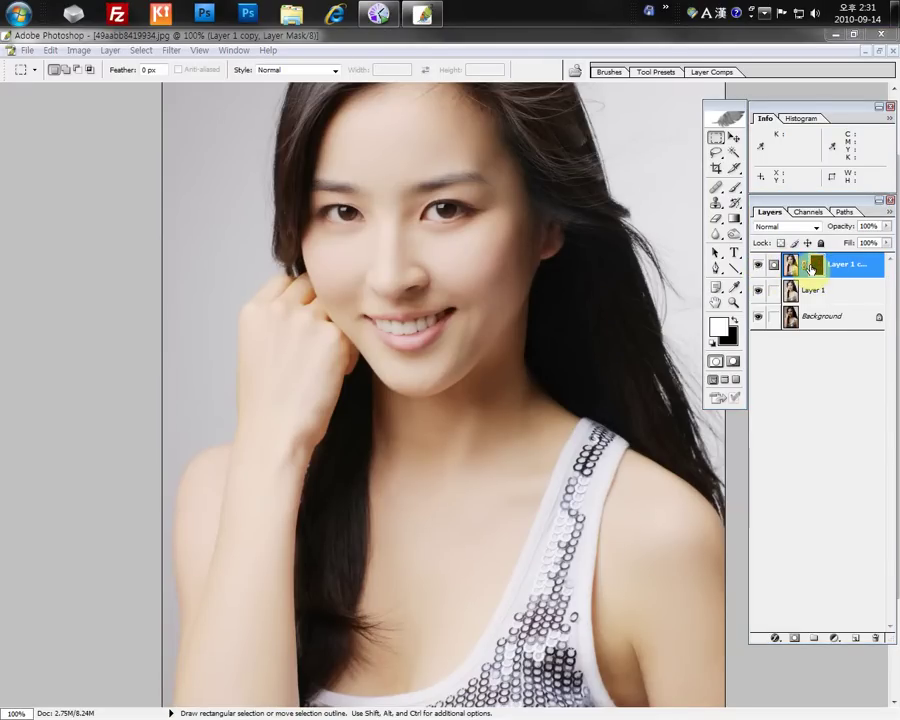
Paint white over the face, hand and neck on the Layer 1 copy mask with a 150-pixel brush at 50% opacity
{"action": "left_click", "coordinate": [736, 189]}
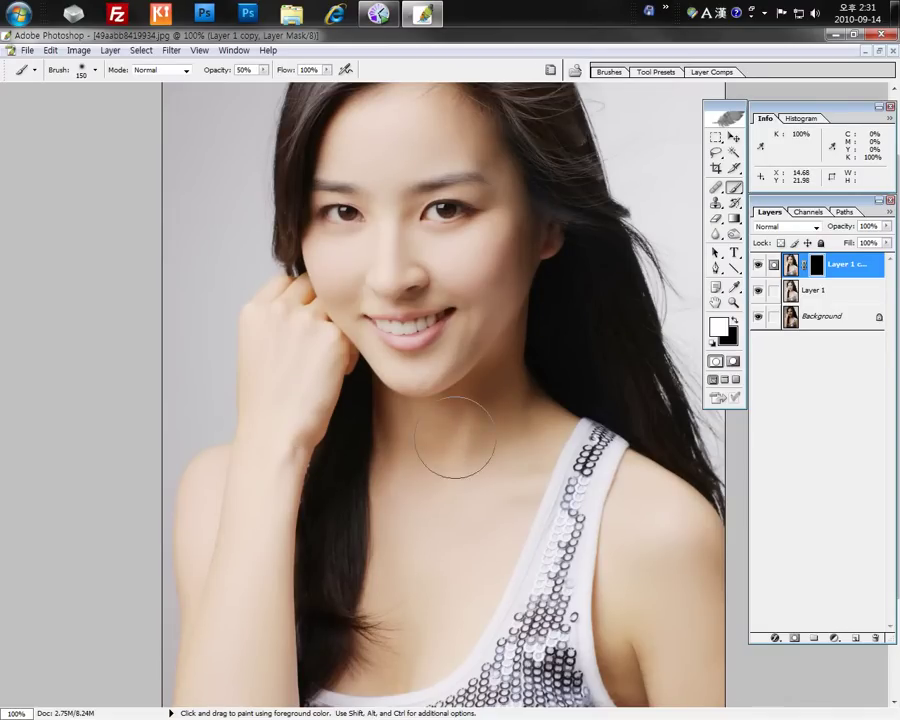
{"action": "key", "text": "super+d"}
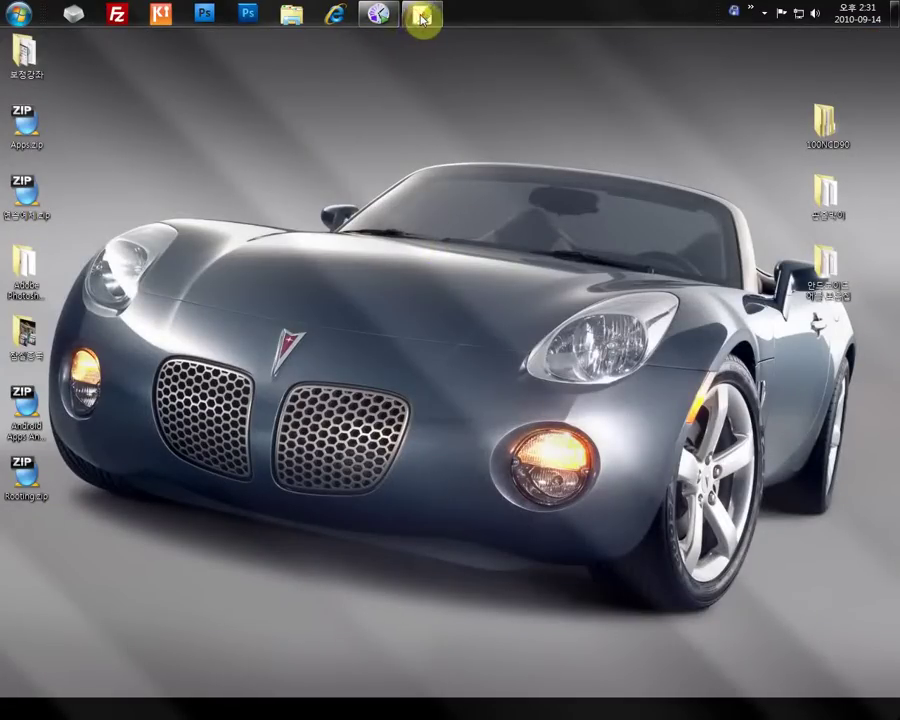
{"action": "key", "text": "alt+Tab"}
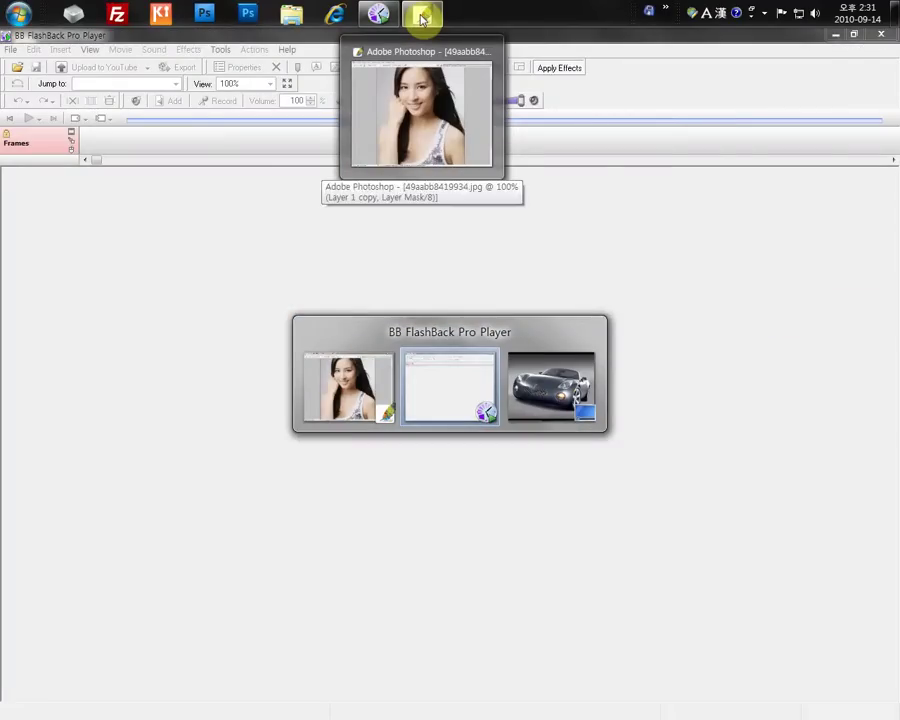
{"action": "key", "text": "alt+Tab"}
{"action": "key", "text": "alt+Tab"}
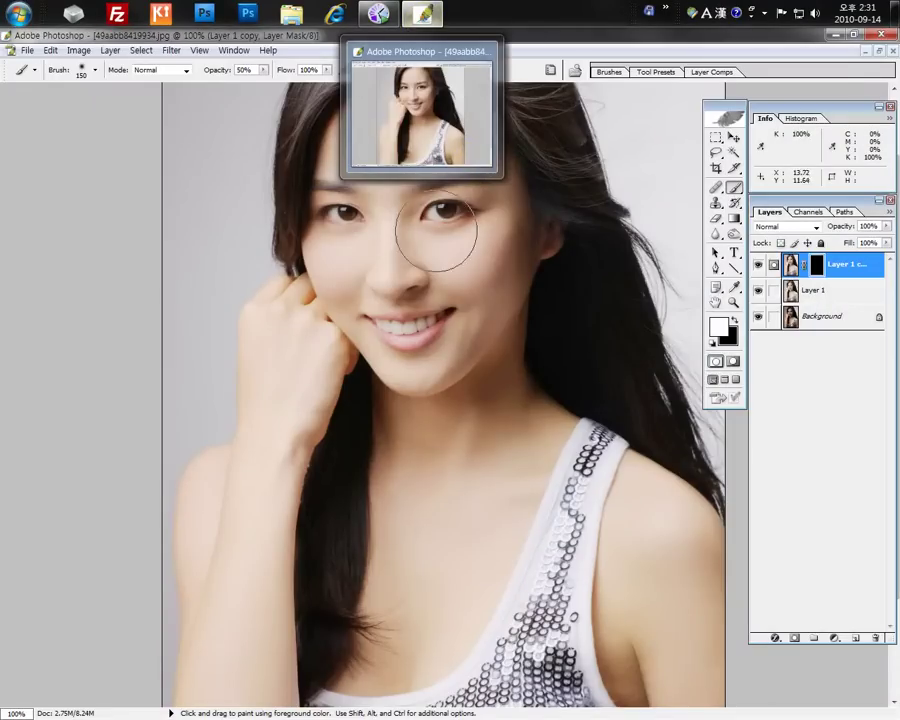
{"action": "scroll", "coordinate": [515, 230], "scroll_direction": "up", "scroll_amount": 3}
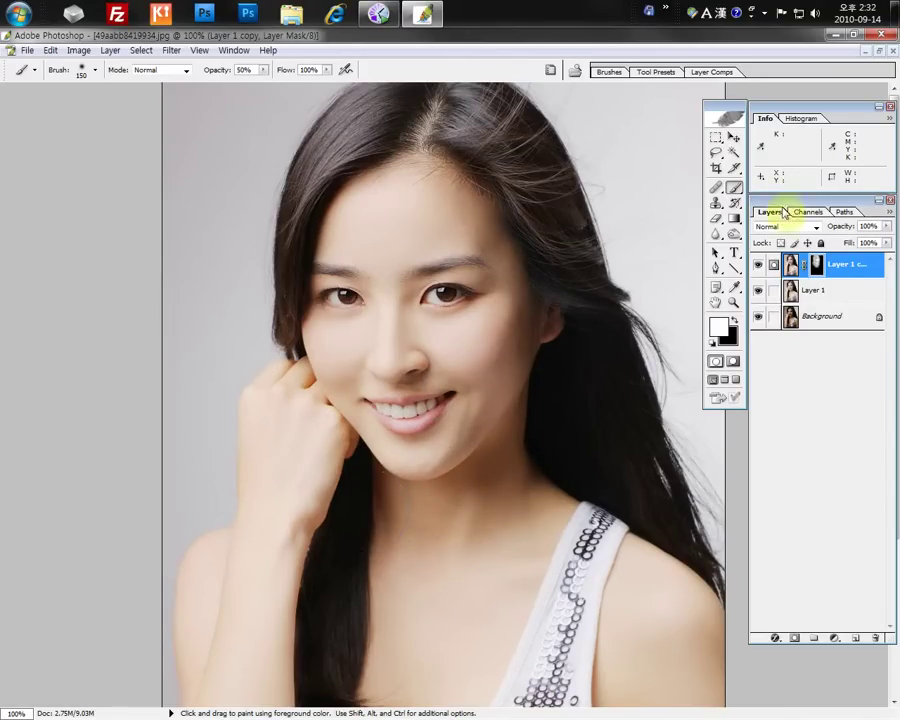
Hide Layer 1 and Background, paint over the remaining semi-transparent areas of the face on the mask, and show both layers again
{"action": "left_click", "coordinate": [760, 290]}
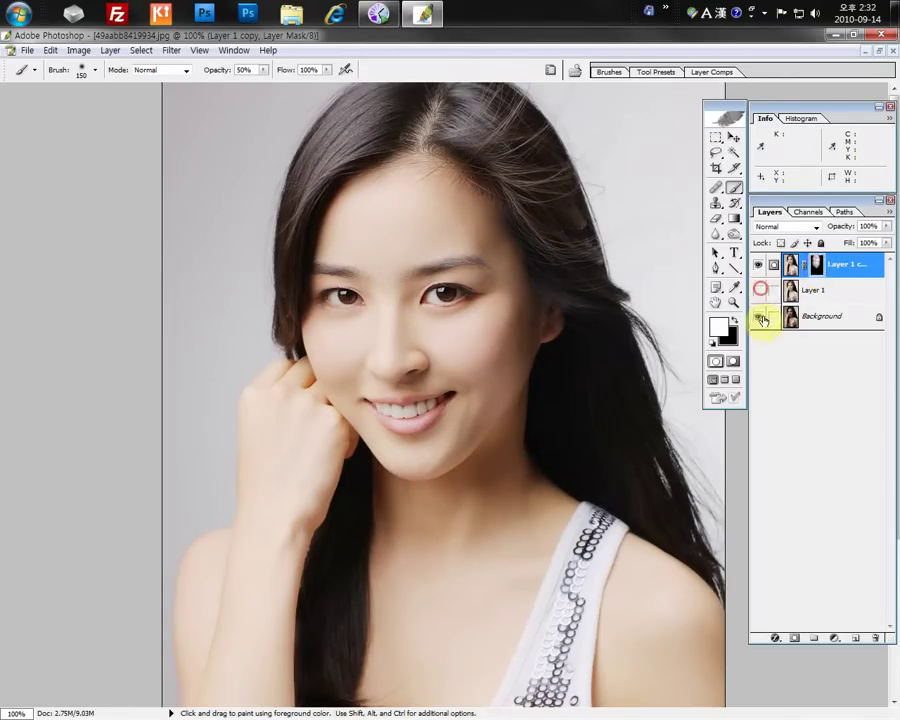
{"action": "left_click", "coordinate": [762, 317]}
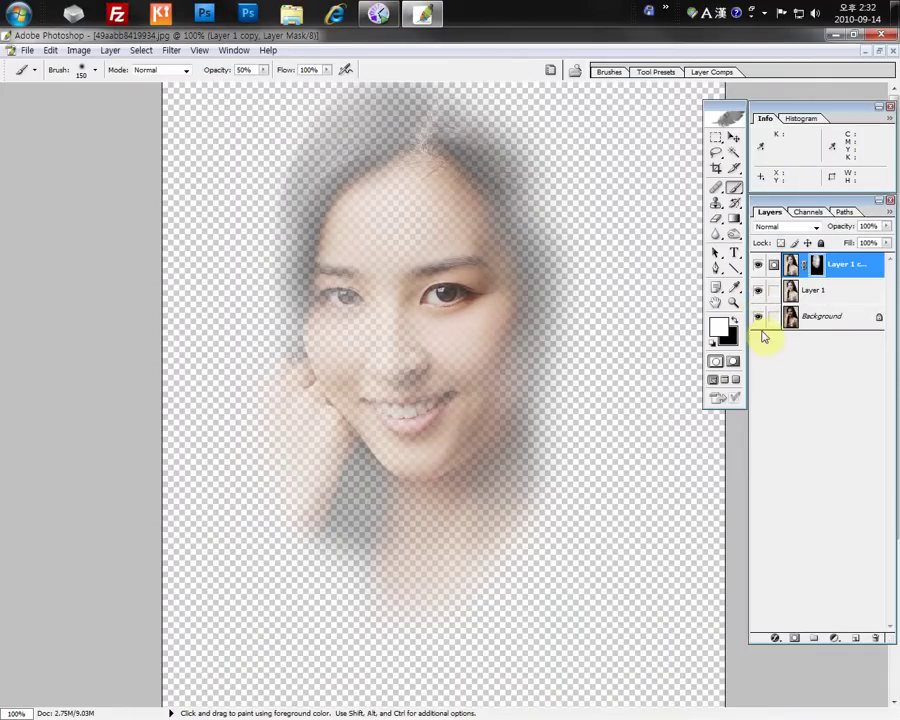
{"action": "left_click", "coordinate": [758, 291]}
{"action": "left_click", "coordinate": [758, 291]}
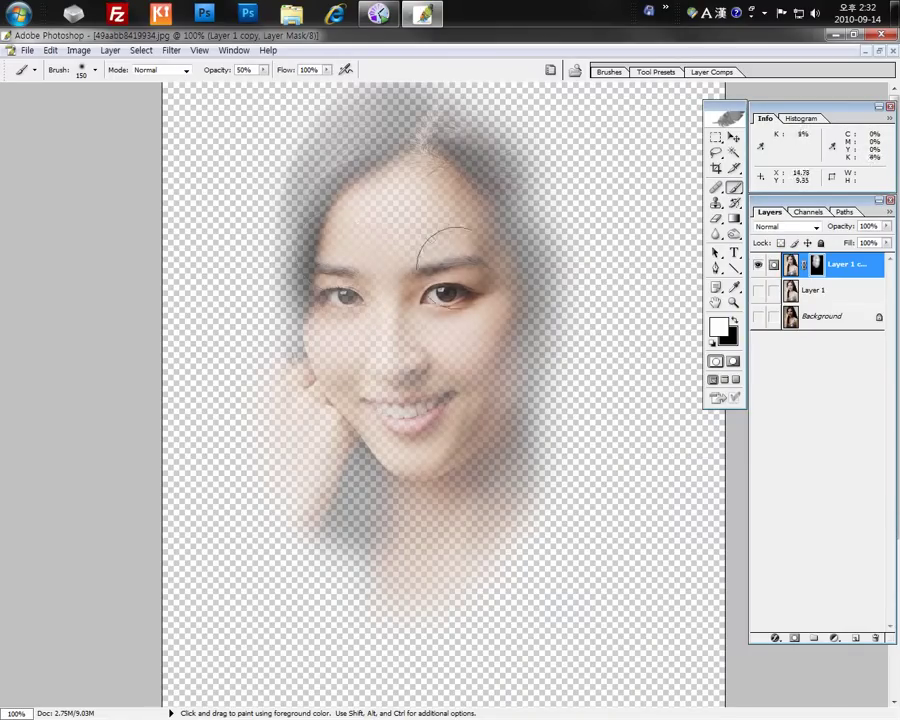
{"action": "mouse_move", "coordinate": [399, 196]}
{"action": "left_mouse_down"}
{"action": "mouse_move", "coordinate": [357, 294]}
{"action": "mouse_move", "coordinate": [367, 353]}
{"action": "mouse_move", "coordinate": [432, 432]}
{"action": "mouse_move", "coordinate": [415, 354]}
{"action": "mouse_move", "coordinate": [398, 351]}
{"action": "mouse_move", "coordinate": [388, 305]}
{"action": "mouse_move", "coordinate": [399, 386]}
{"action": "mouse_move", "coordinate": [413, 400]}
{"action": "mouse_move", "coordinate": [431, 398]}
{"action": "mouse_move", "coordinate": [431, 357]}
{"action": "mouse_move", "coordinate": [408, 402]}
{"action": "mouse_move", "coordinate": [344, 343]}
{"action": "mouse_move", "coordinate": [374, 378]}
{"action": "mouse_move", "coordinate": [333, 316]}
{"action": "mouse_move", "coordinate": [341, 345]}
{"action": "mouse_move", "coordinate": [342, 333]}
{"action": "mouse_move", "coordinate": [351, 336]}
{"action": "mouse_move", "coordinate": [340, 335]}
{"action": "mouse_move", "coordinate": [415, 385]}
{"action": "mouse_move", "coordinate": [466, 289]}
{"action": "mouse_move", "coordinate": [413, 428]}
{"action": "mouse_move", "coordinate": [351, 385]}
{"action": "mouse_move", "coordinate": [392, 428]}
{"action": "left_mouse_up"}
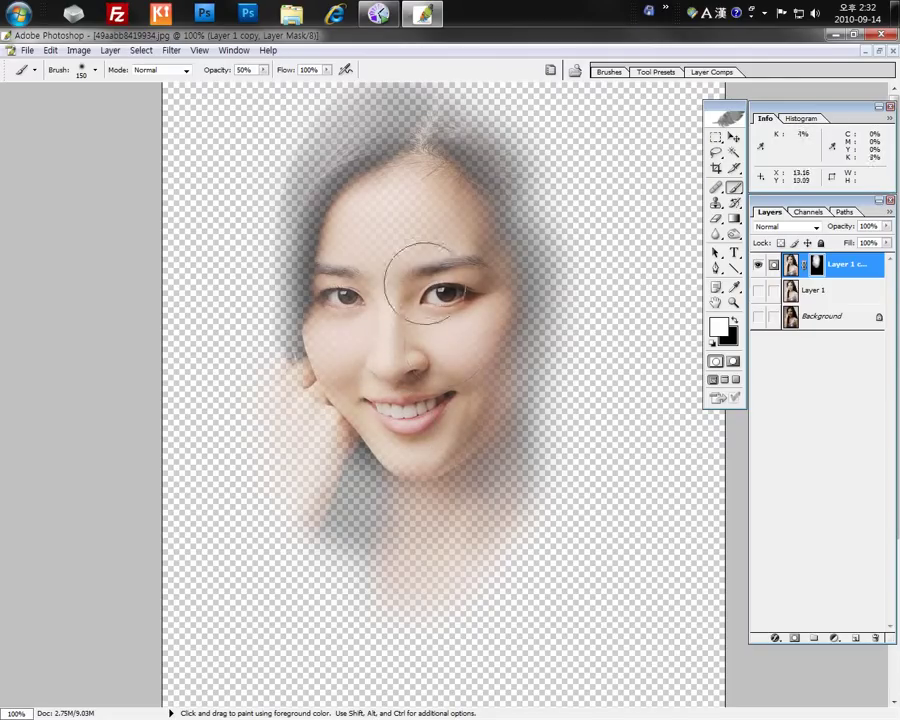
{"action": "left_click_drag", "start_coordinate": [760, 297], "coordinate": [757, 312]}
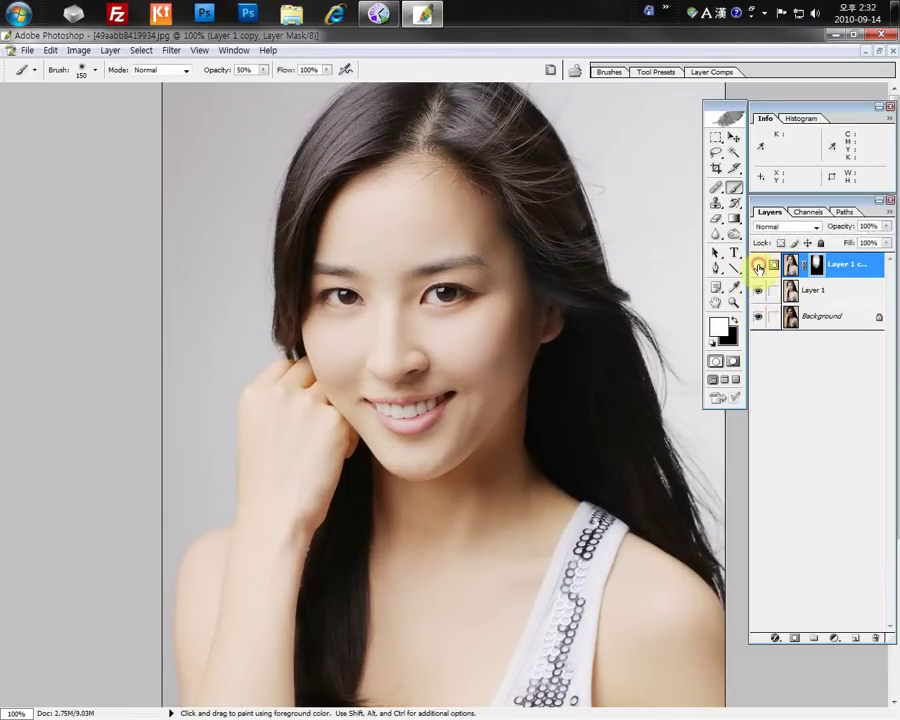
Check the masked sharpening on the face and merge Layer 1 copy down into Layer 1
{"action": "left_click", "coordinate": [759, 266]}
{"action": "key", "text": "Delete"}
{"action": "left_click", "coordinate": [758, 266]}
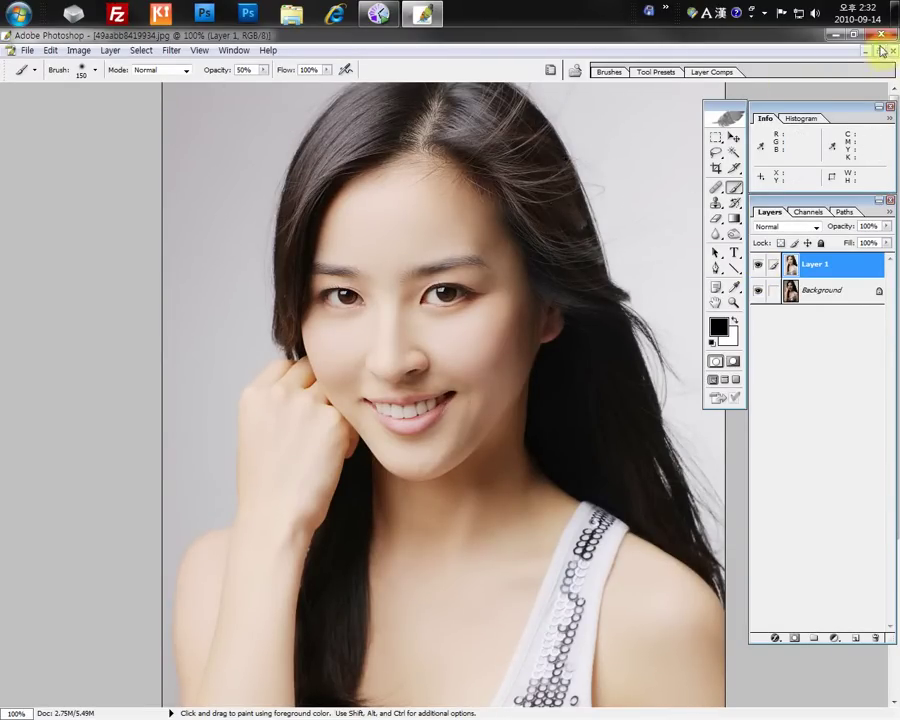
Compare the retouched Layer 1 with the original Background across the face, shoulders and top
{"action": "left_click", "coordinate": [717, 141]}
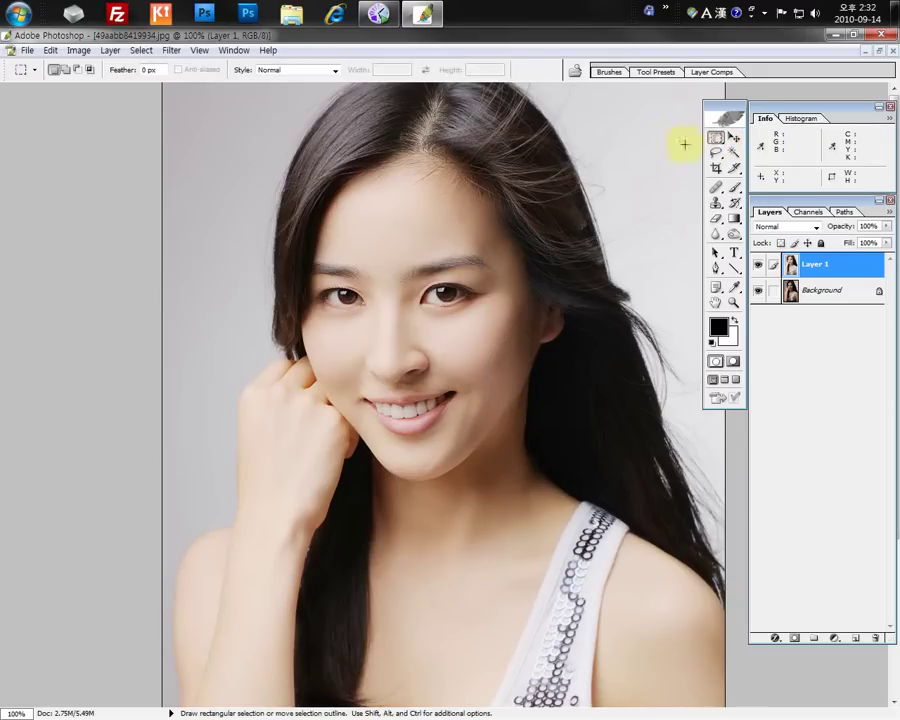
{"action": "left_click_drag", "start_coordinate": [246, 237], "coordinate": [489, 389]}
{"action": "left_click", "coordinate": [516, 407]}
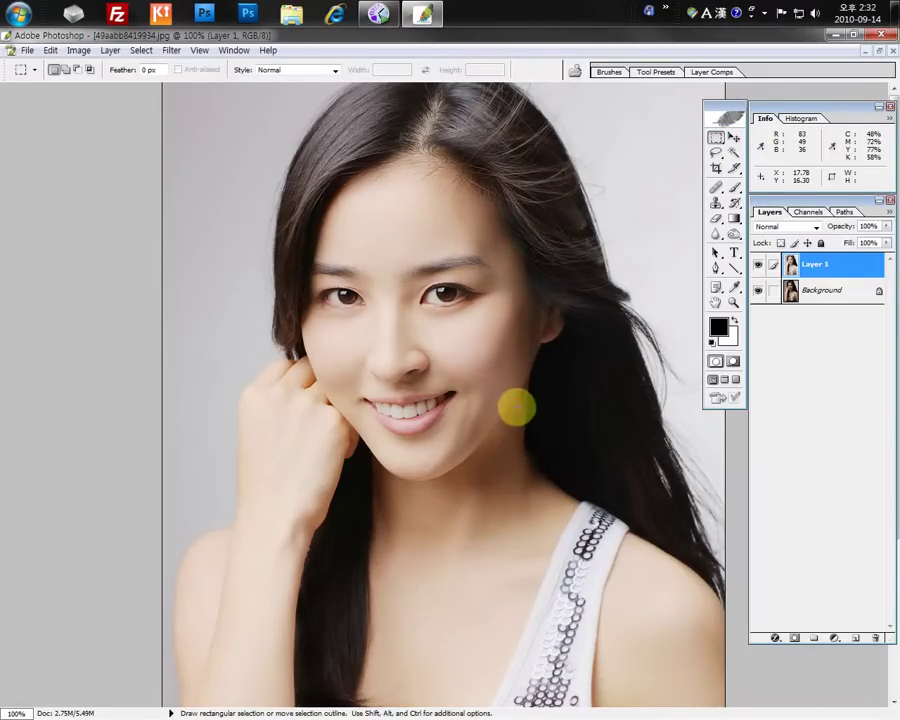
{"action": "scroll", "coordinate": [516, 407], "scroll_direction": "down", "scroll_amount": 5}
{"action": "left_click", "coordinate": [766, 260]}
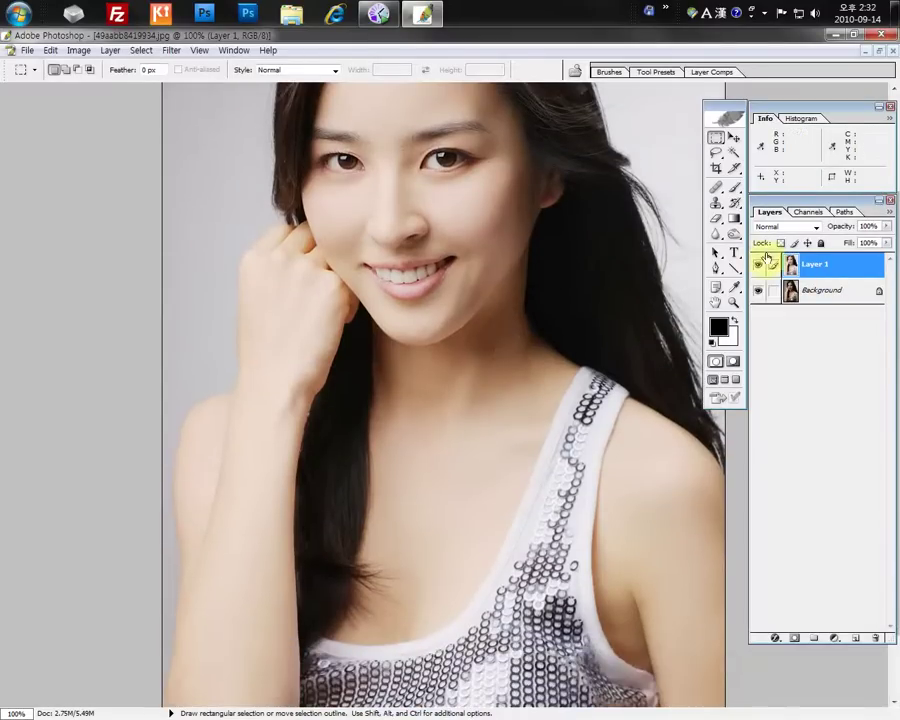
{"action": "left_click", "coordinate": [760, 264]}
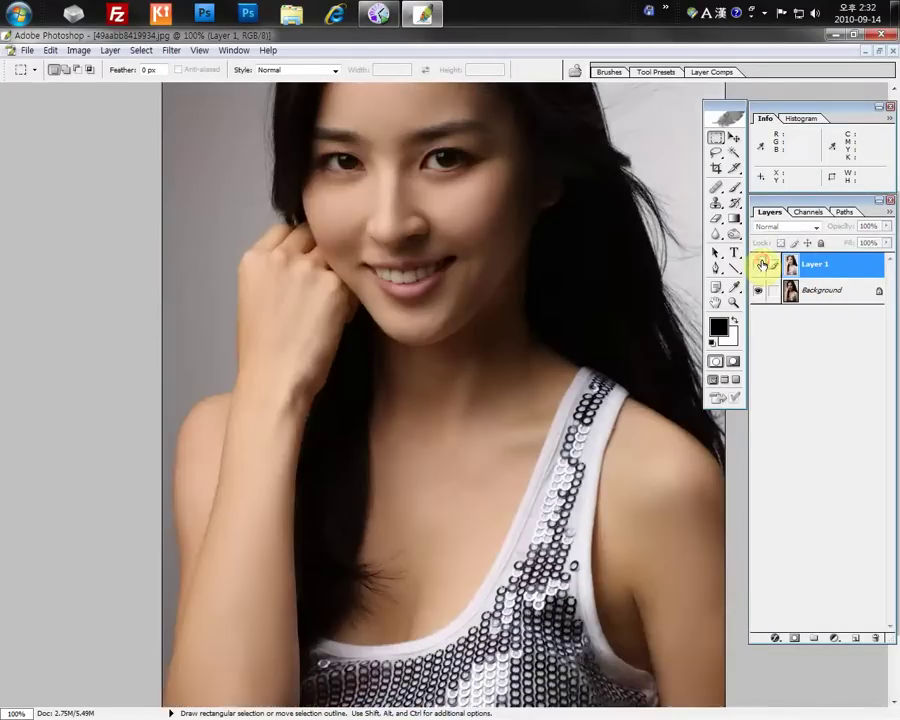
{"action": "left_click", "coordinate": [760, 264]}
{"action": "scroll", "coordinate": [763, 291], "scroll_direction": "up", "scroll_amount": 2}
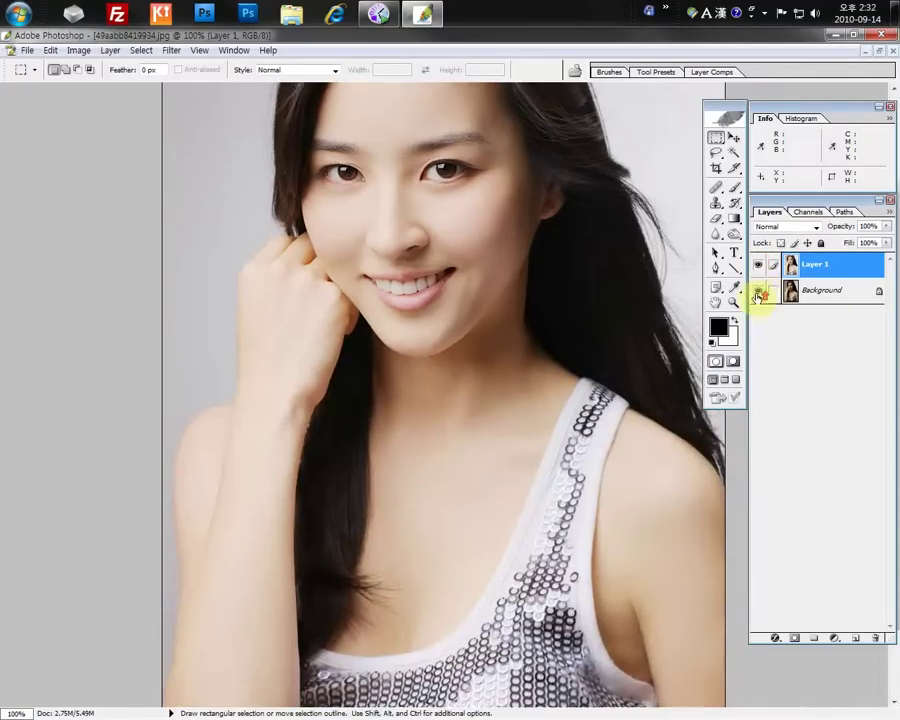
{"action": "scroll", "coordinate": [736, 318], "scroll_direction": "up", "scroll_amount": 2}
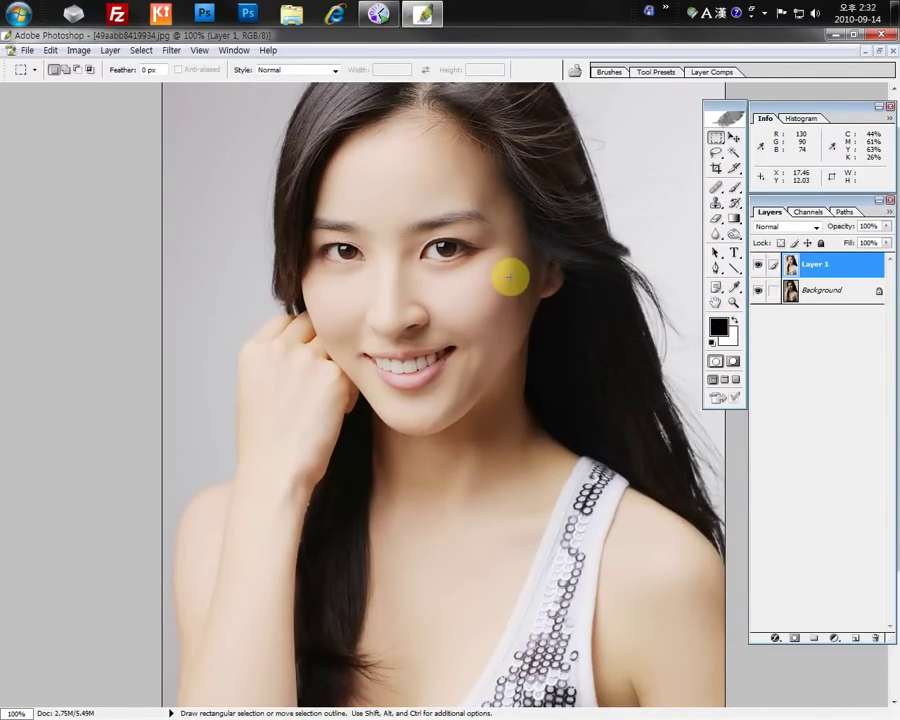
{"action": "scroll", "coordinate": [509, 278], "scroll_direction": "up", "scroll_amount": 2}
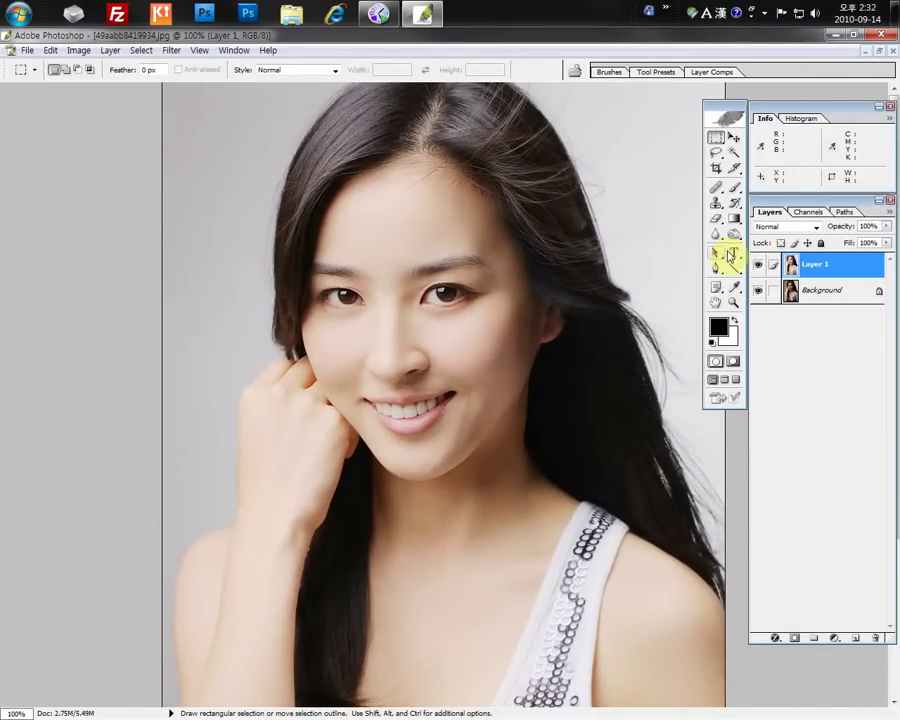
{"action": "left_click", "coordinate": [757, 266]}
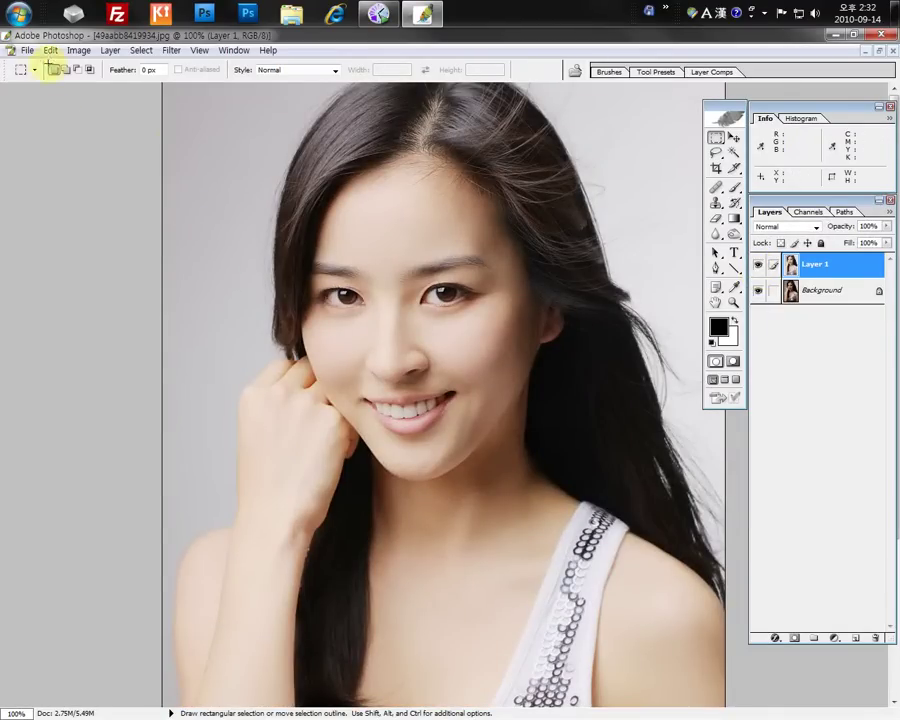
Merge the retouched Layer 1 down into the Background
{"action": "left_click", "coordinate": [30, 50]}
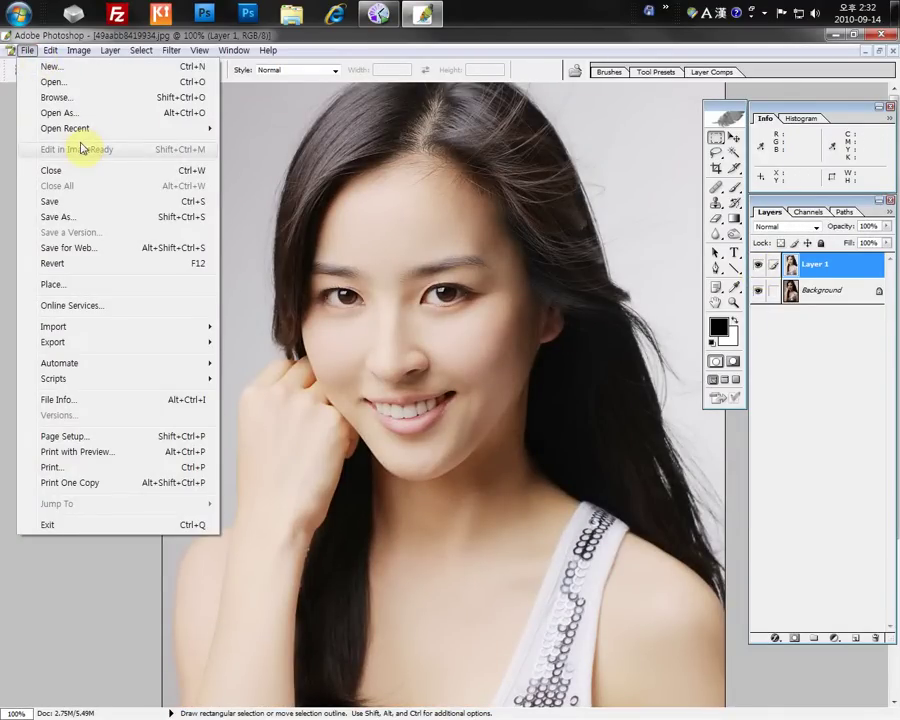
{"action": "left_click", "coordinate": [557, 183]}
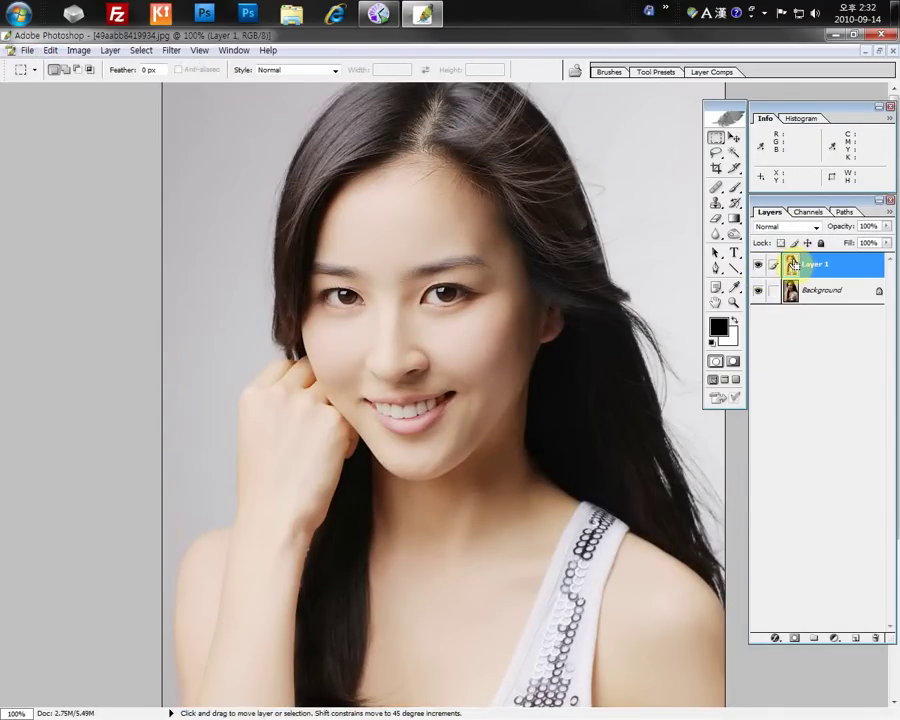
{"action": "key", "text": "ctrl+e"}
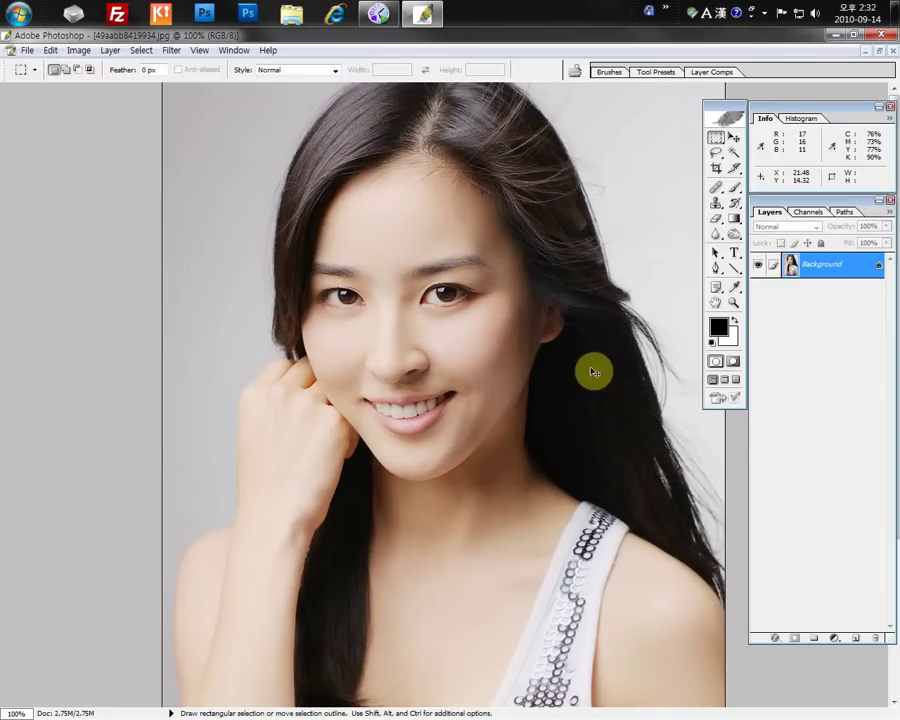
Duplicate the merged Background onto a new layer
{"action": "key", "text": "v"}
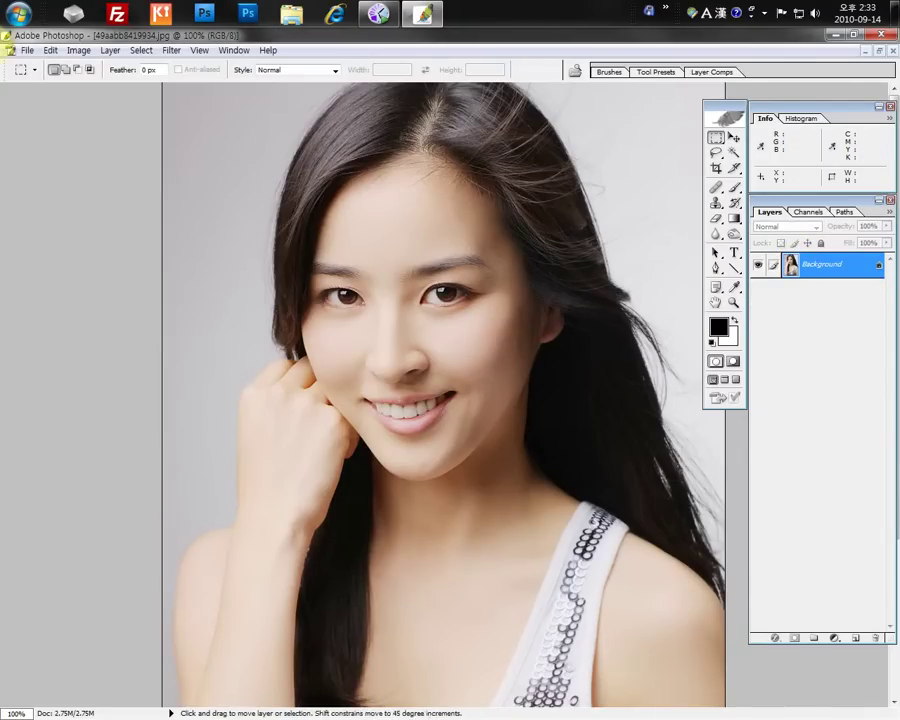
{"action": "left_click", "coordinate": [27, 50]}
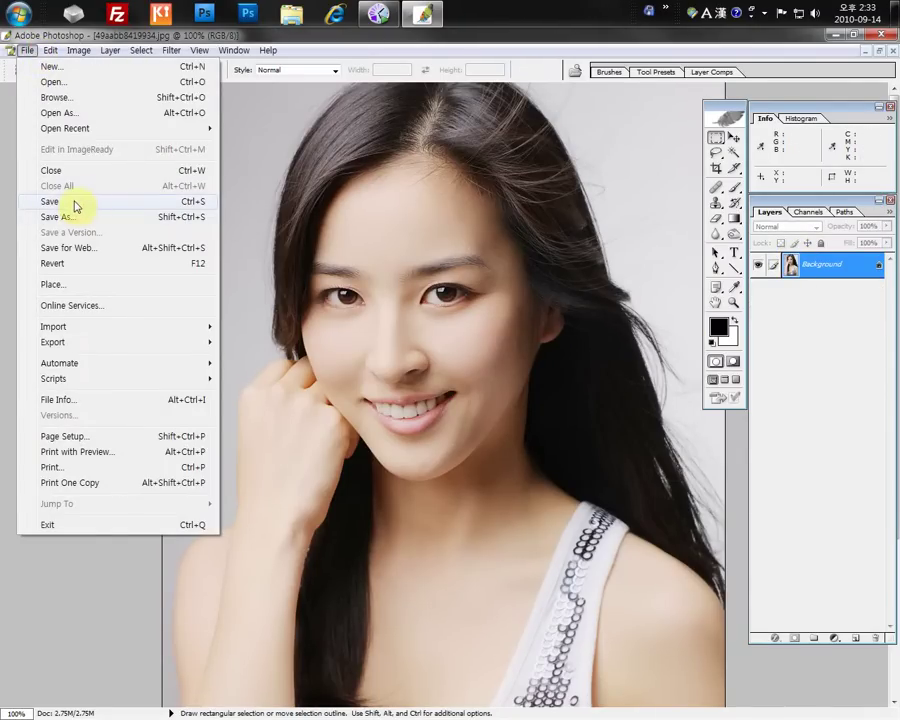
{"action": "left_click", "coordinate": [370, 228]}
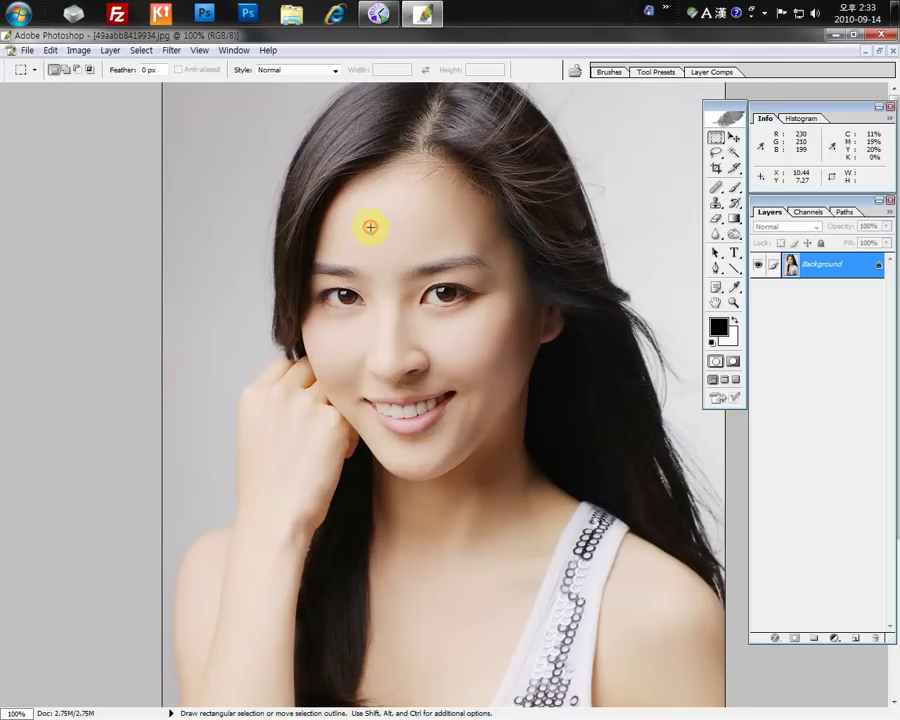
{"action": "key", "text": "ctrl+j"}
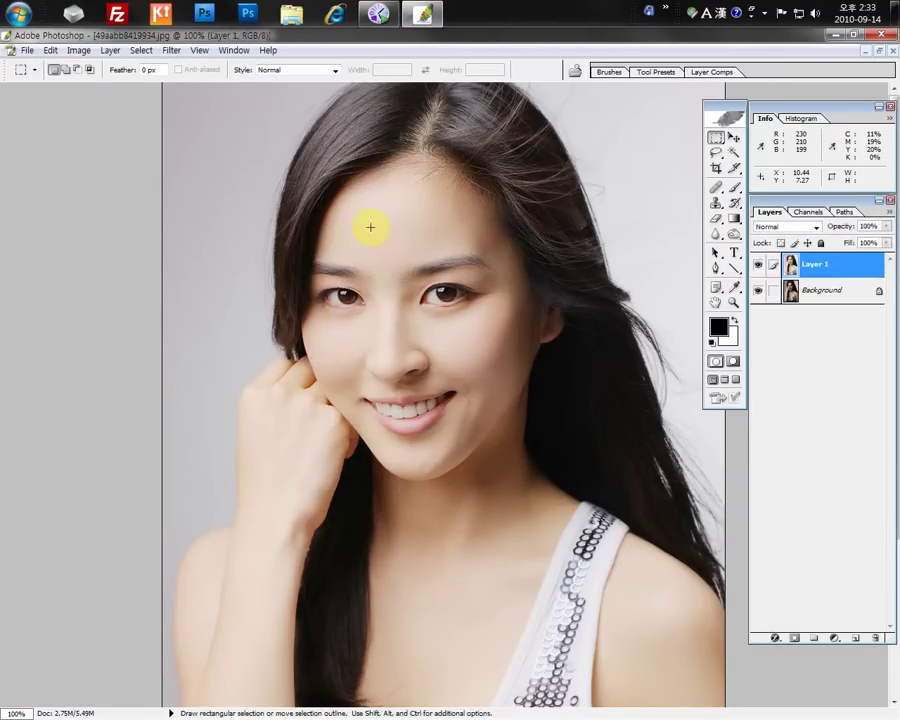
Start saving the layered portrait under Save As and choose the JPEG format
{"action": "left_click", "coordinate": [29, 51]}
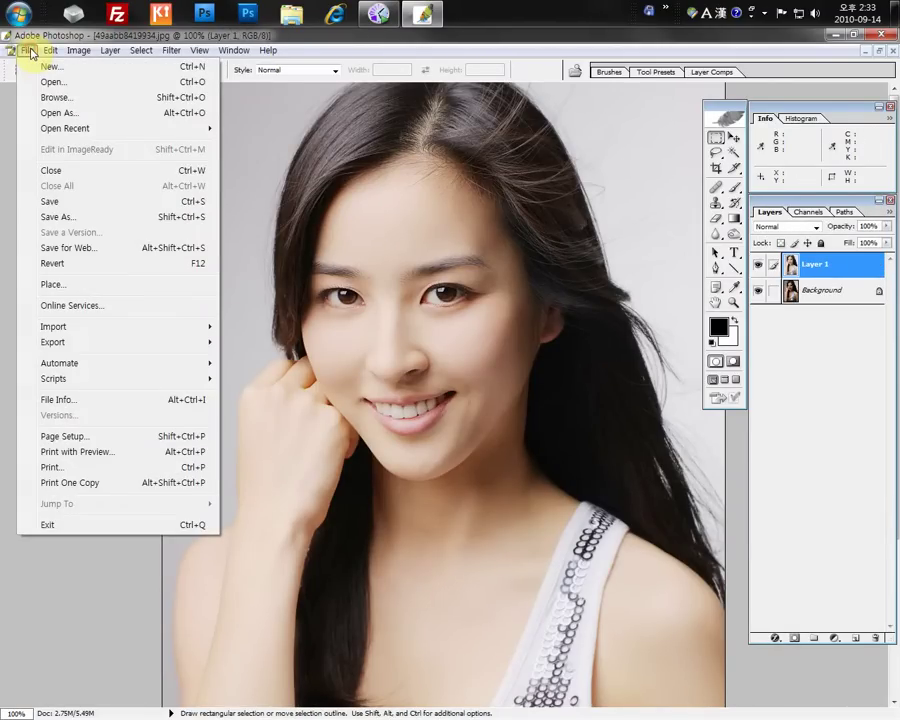
{"action": "left_click", "coordinate": [93, 218]}
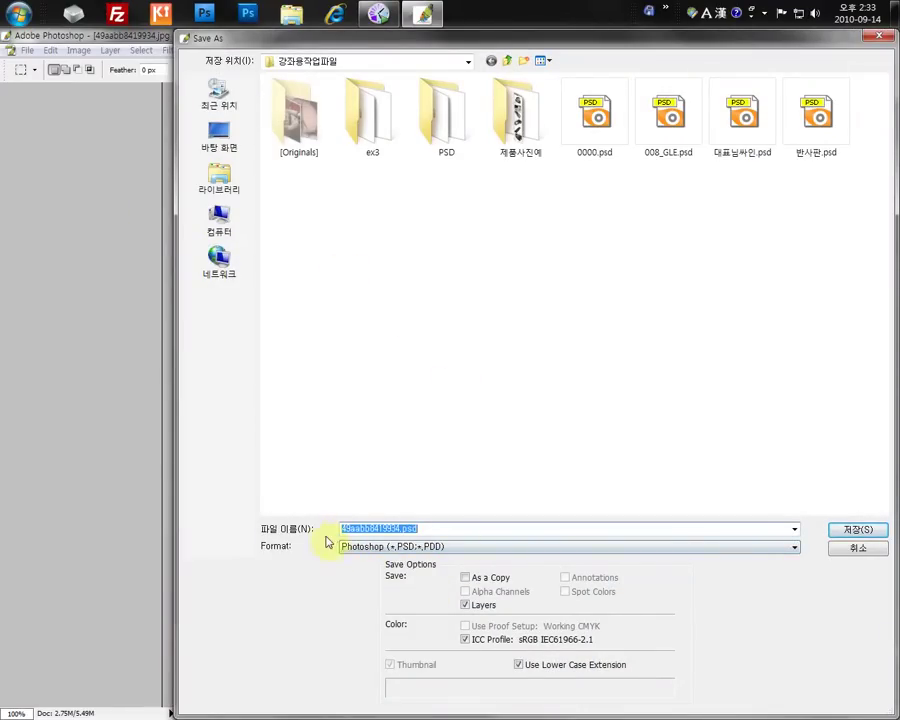
{"action": "left_click", "coordinate": [437, 550]}
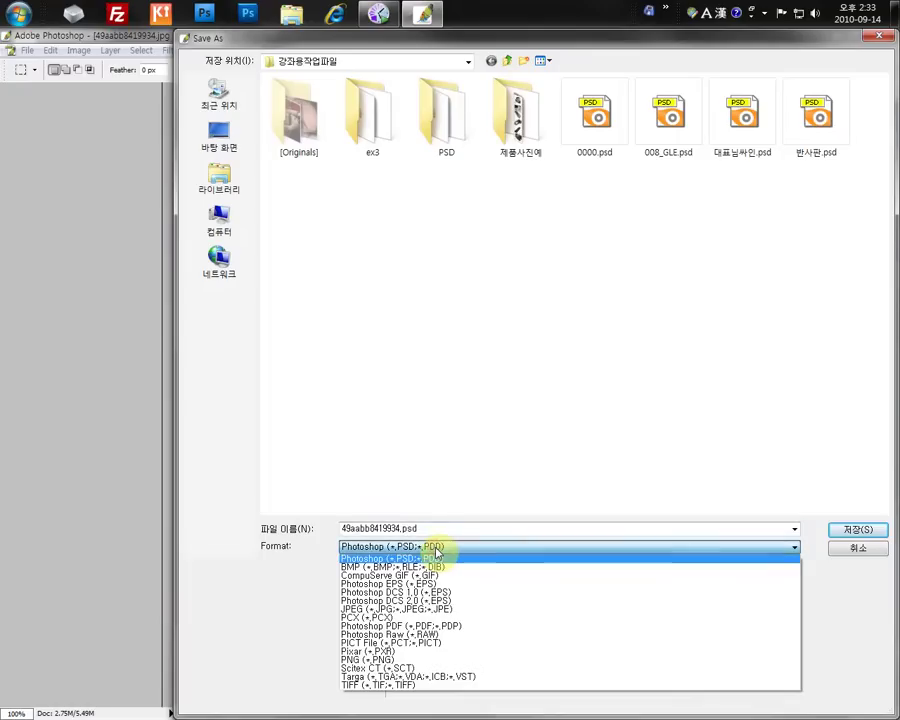
{"action": "left_click", "coordinate": [435, 610]}
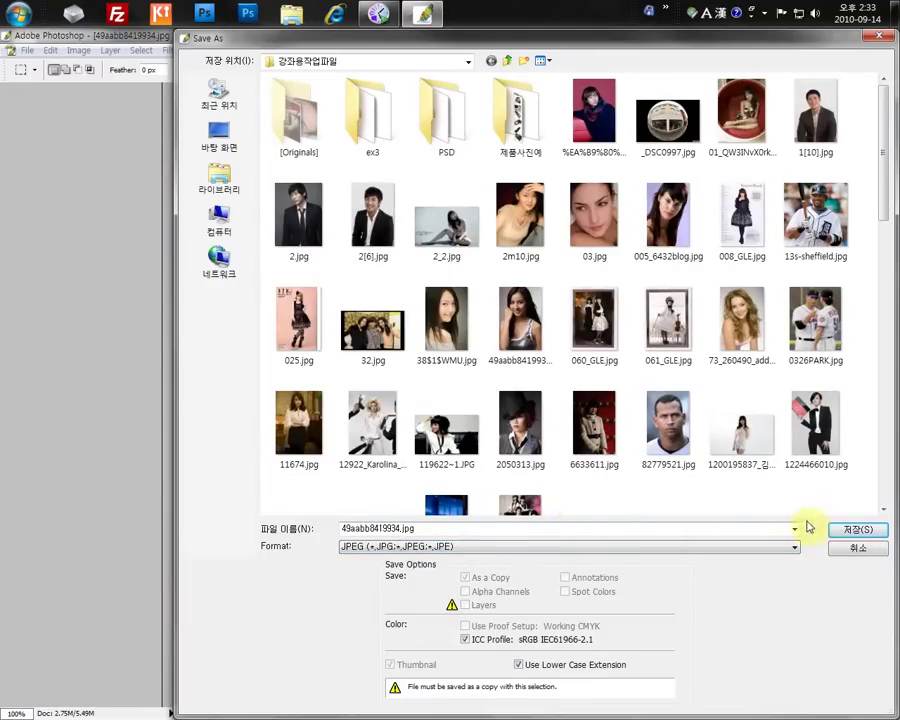
{"action": "left_click", "coordinate": [855, 533]}
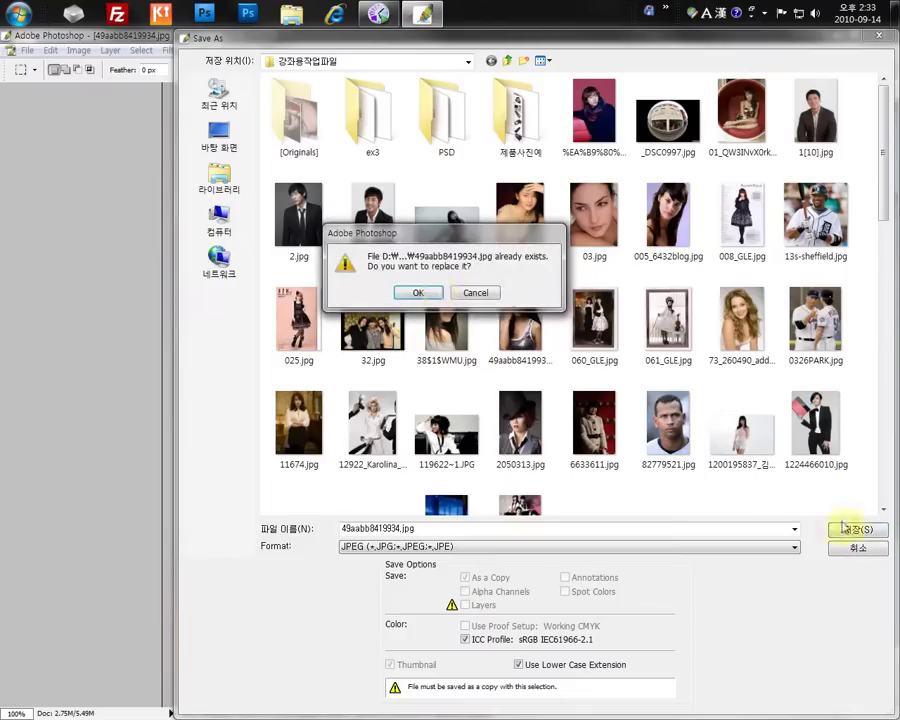
{"action": "left_click_drag", "start_coordinate": [420, 233], "coordinate": [556, 396]}
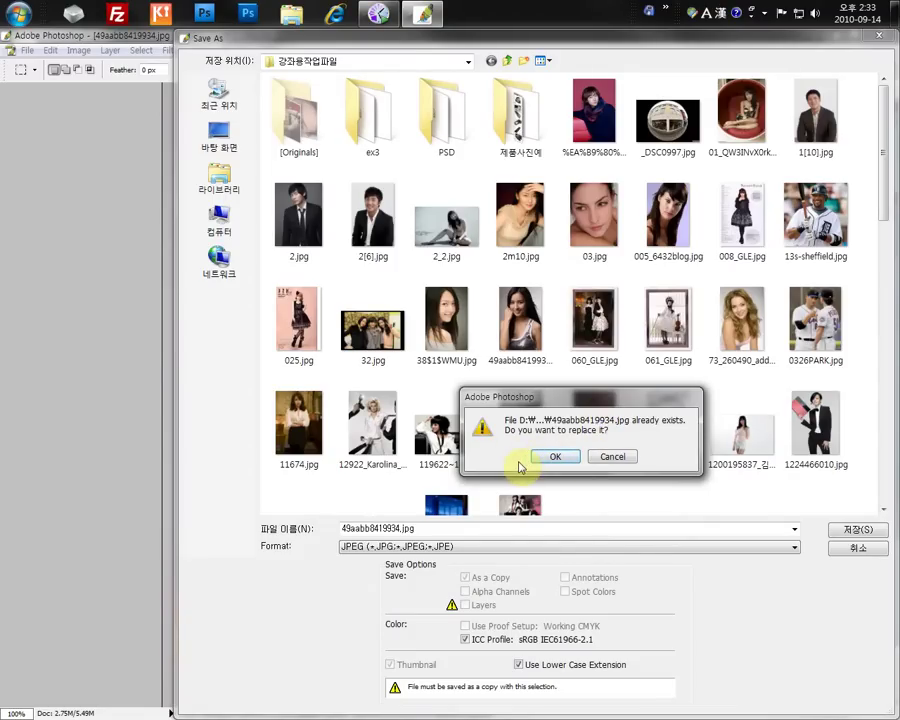
{"action": "left_click", "coordinate": [613, 456]}
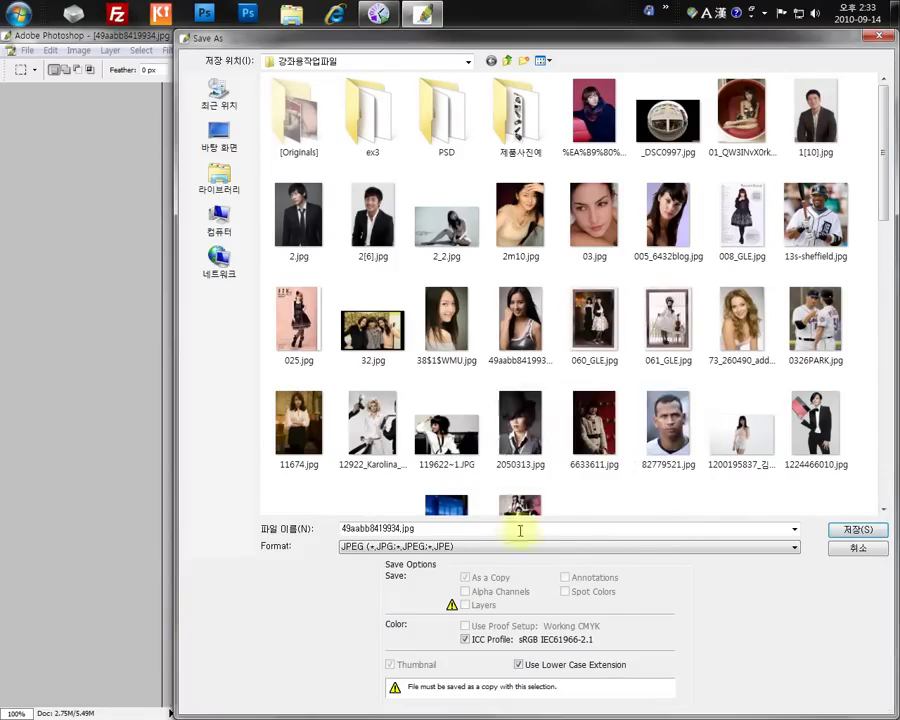
Save the JPEG copy as 49aabb8419934_1.jpg with quality 10 and the Baseline ("Standard") format option
{"action": "double_click", "coordinate": [405, 528]}
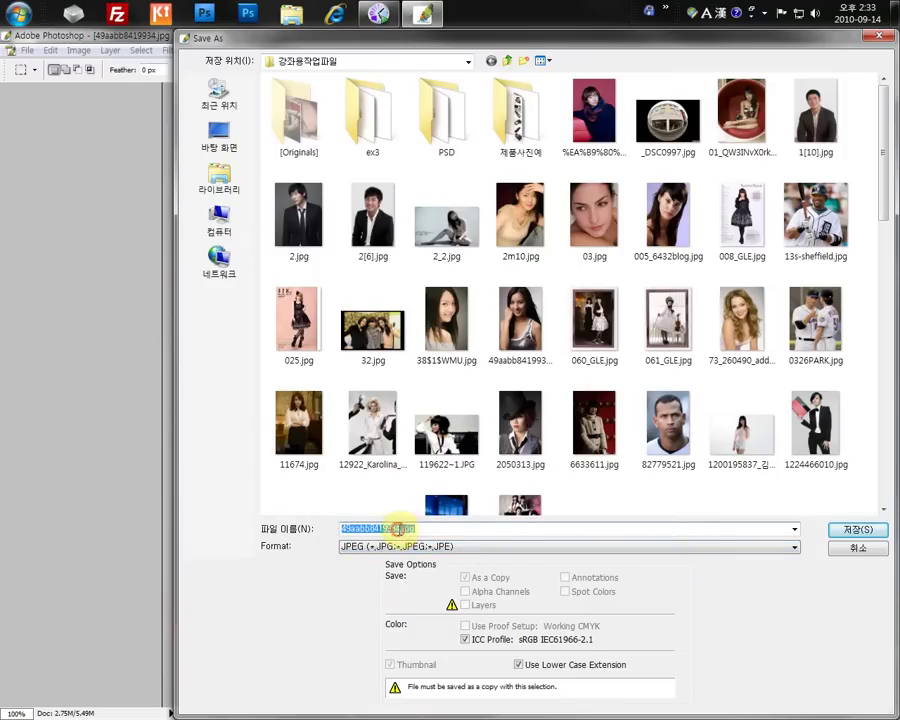
{"action": "left_click", "coordinate": [399, 528]}
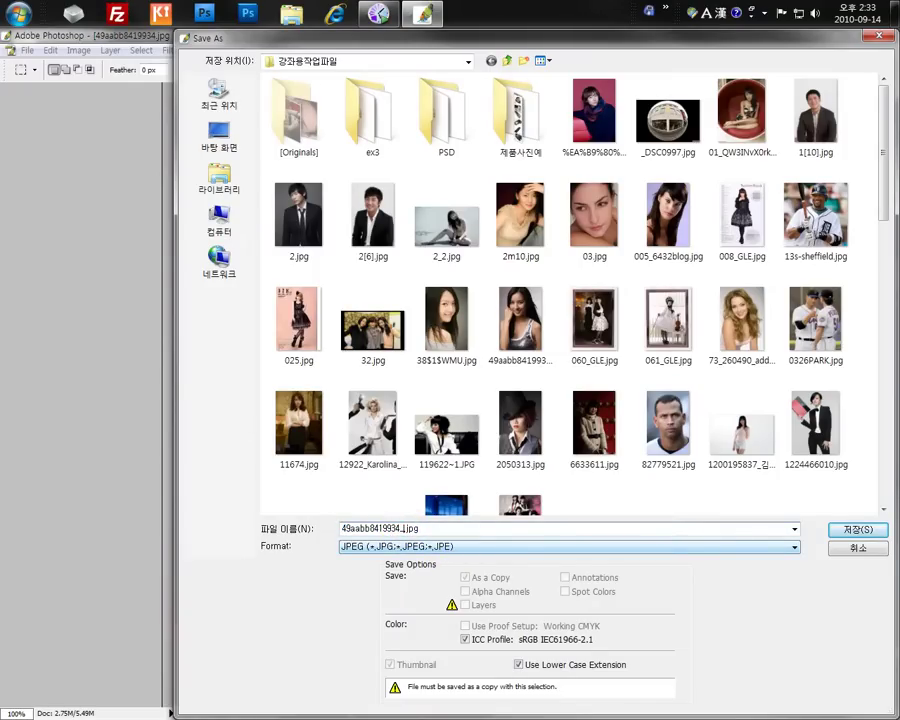
{"action": "type", "text": "_1"}
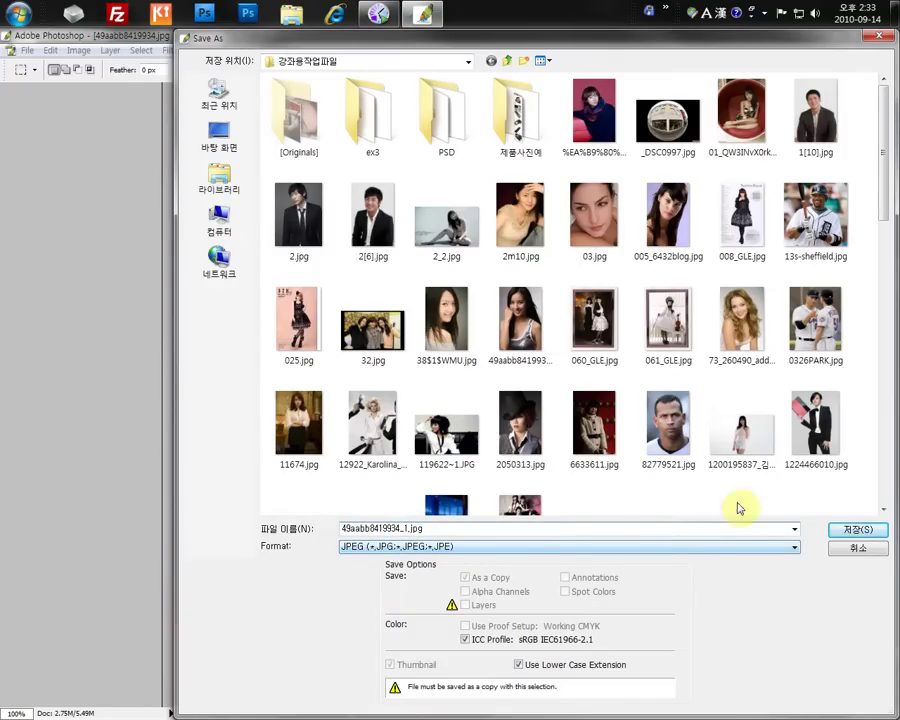
{"action": "left_click", "coordinate": [855, 530]}
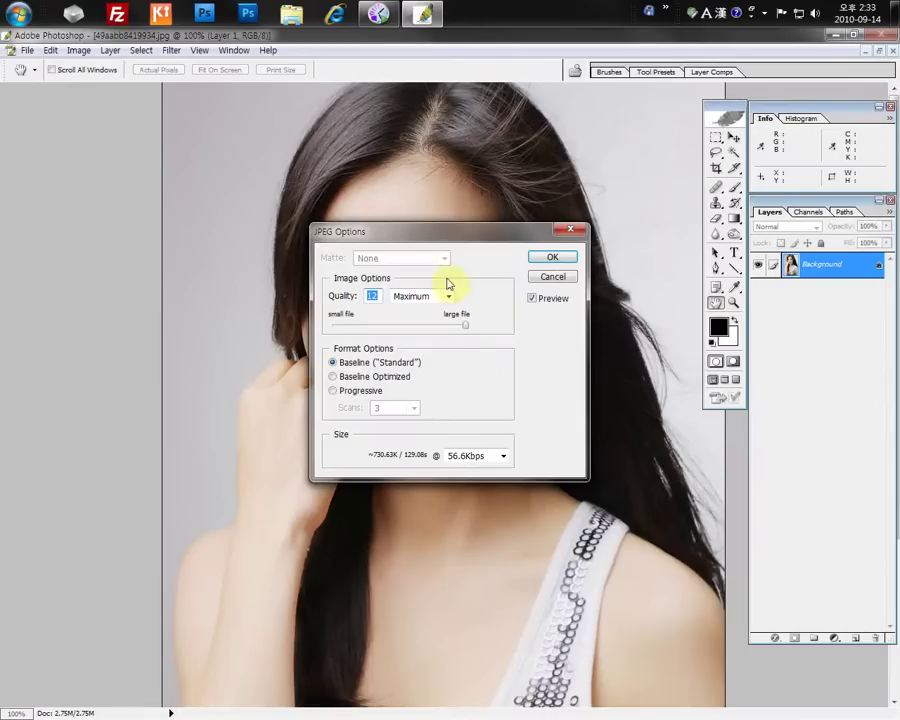
{"action": "left_click_drag", "start_coordinate": [393, 234], "coordinate": [312, 161]}
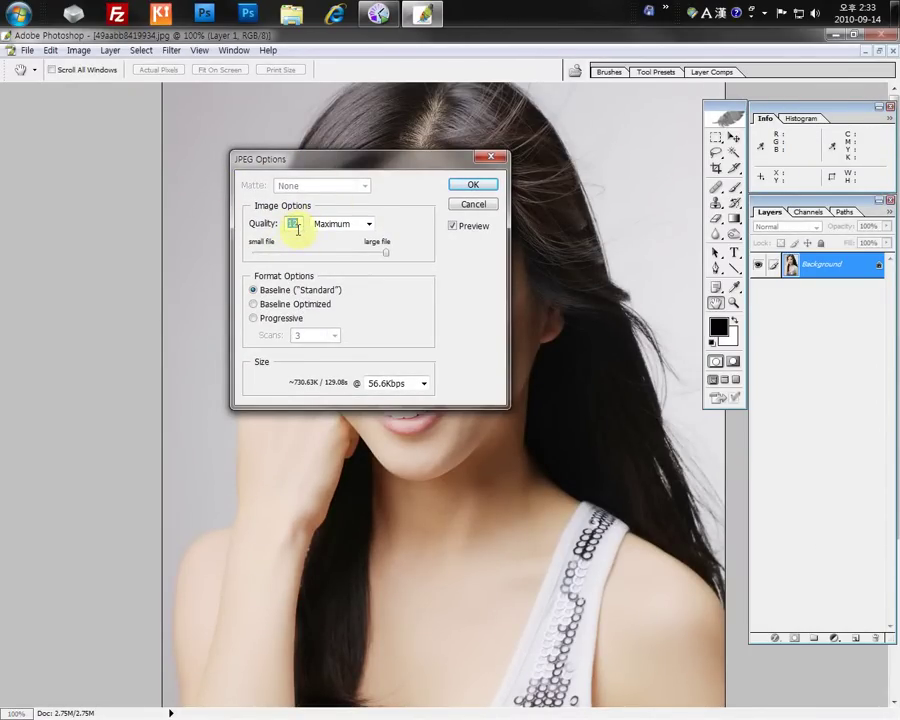
{"action": "type", "text": "1"}
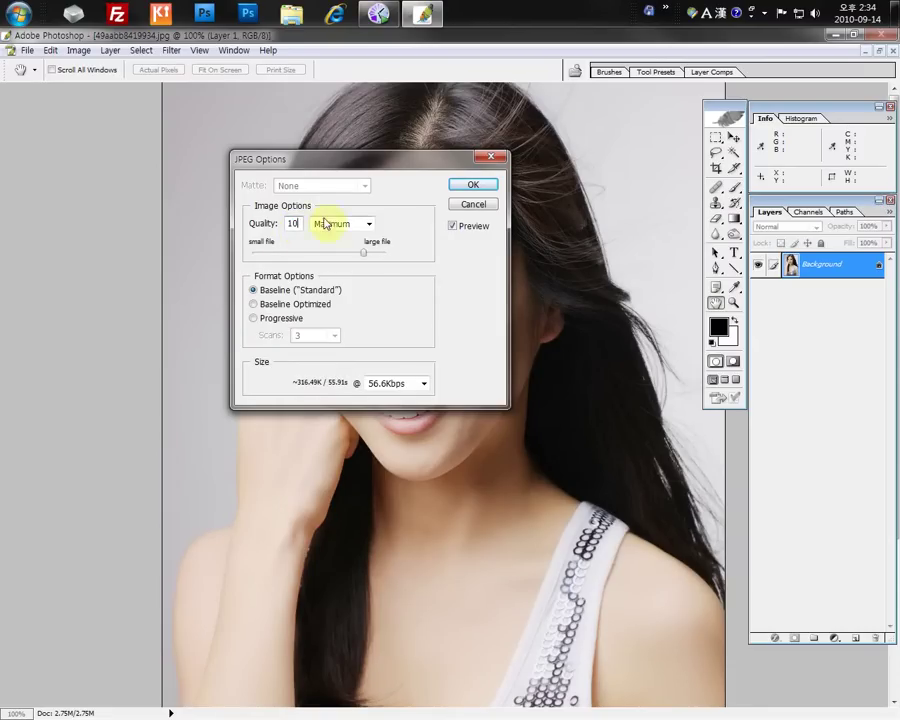
{"action": "left_click", "coordinate": [473, 187]}
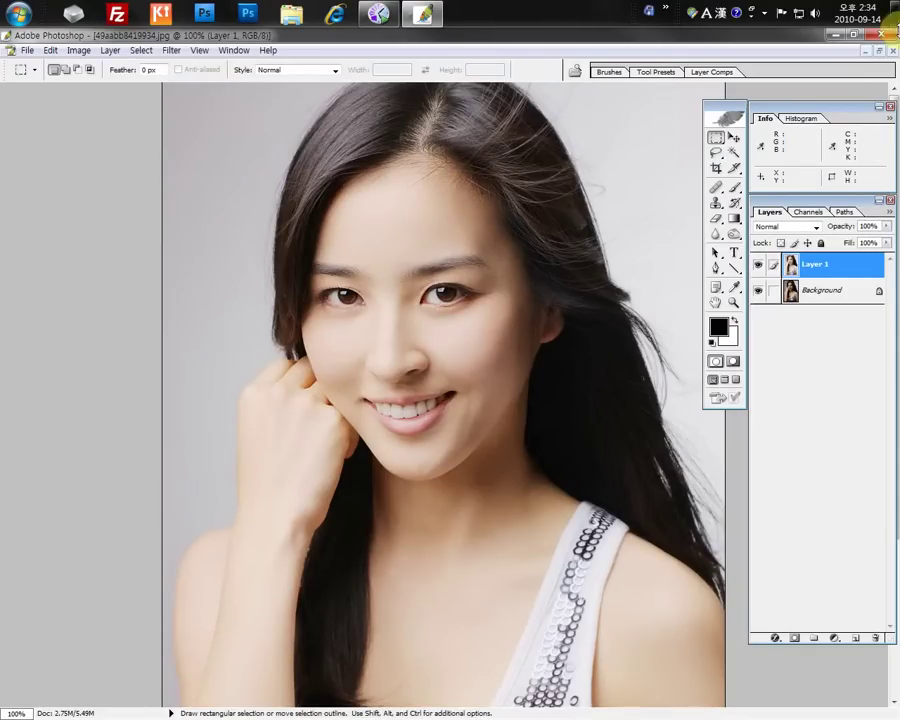
Restore the portrait to a floating window and look at the original and new JPEG in the file browser without opening either
{"action": "left_click", "coordinate": [884, 52]}
{"action": "double_click", "coordinate": [578, 185]}
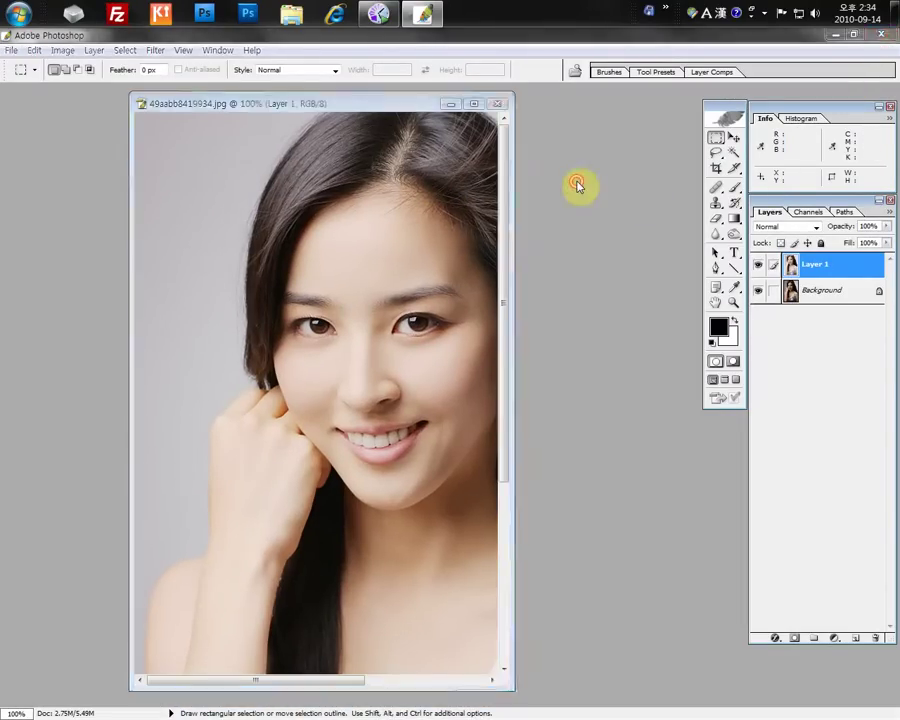
{"action": "left_click", "coordinate": [748, 330]}
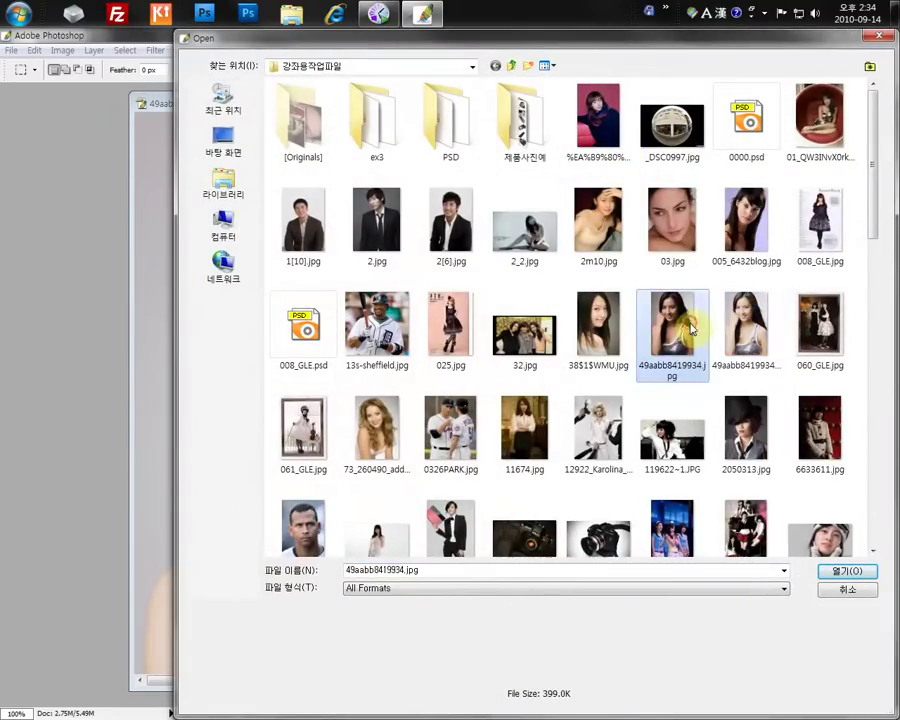
{"action": "left_click", "coordinate": [862, 592]}
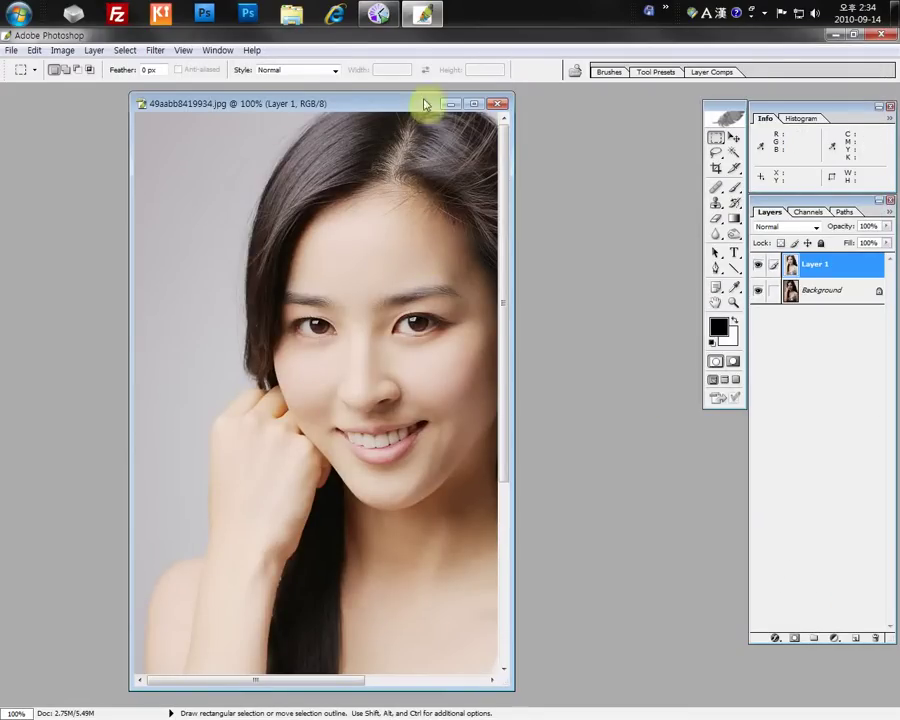
Close the layered portrait, saving its changes as 49aabb8419934.psd in Photoshop format
{"action": "left_click", "coordinate": [497, 104]}
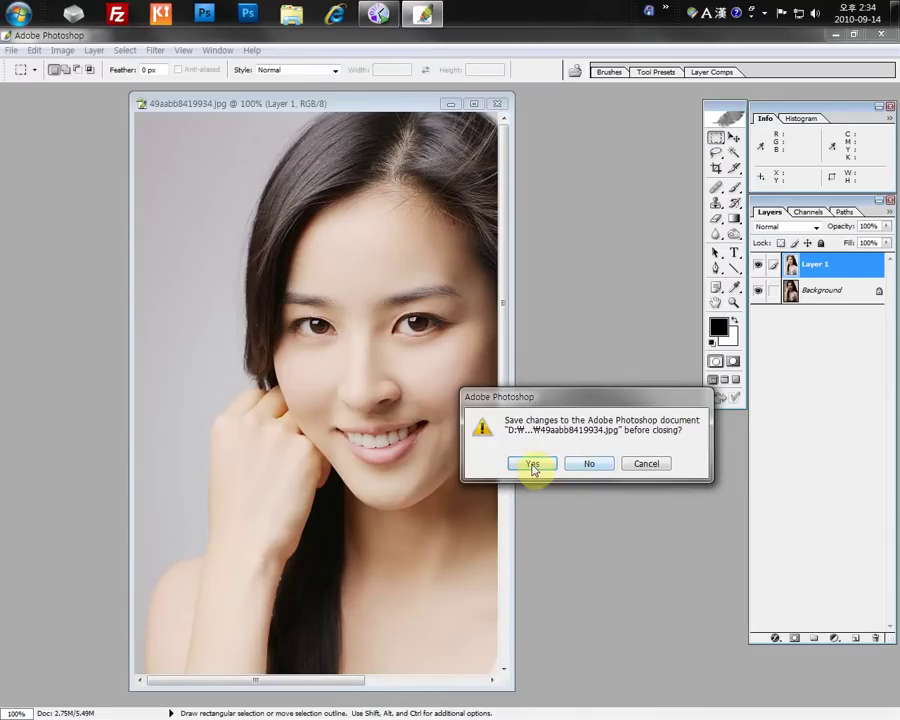
{"action": "left_click", "coordinate": [533, 465]}
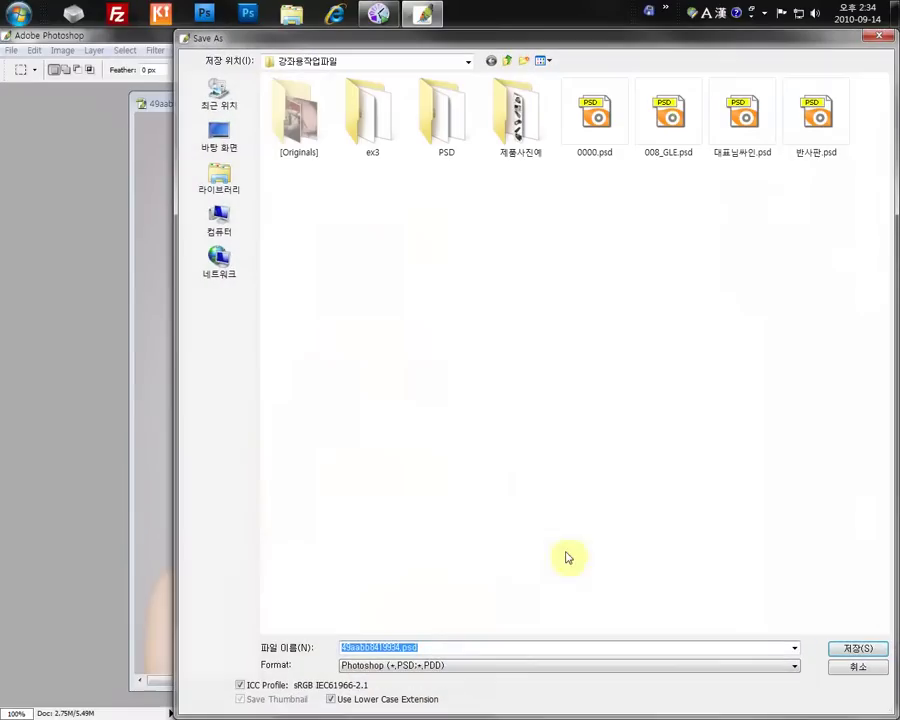
{"action": "left_click", "coordinate": [857, 648]}
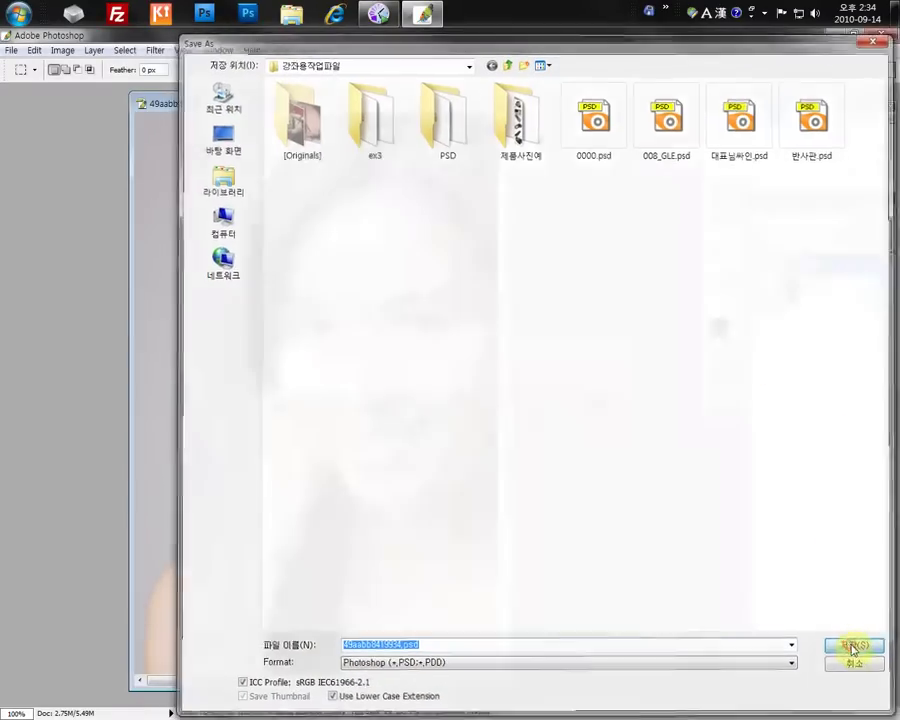
{"action": "left_click", "coordinate": [620, 338]}
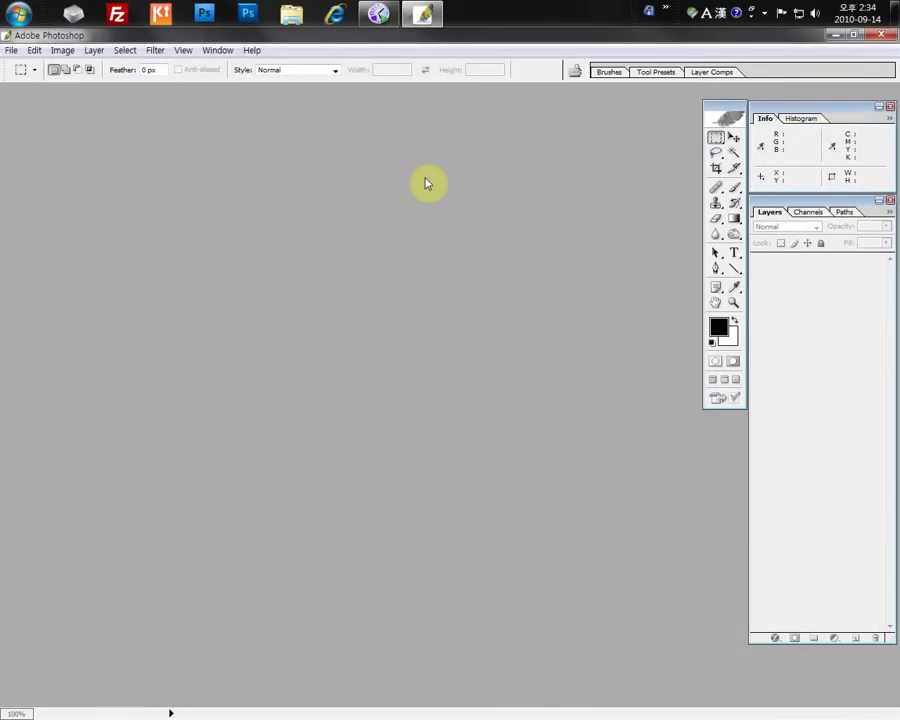
Compare the previews and file sizes of 49aabb8419934.jpg, 49aabb8419934.psd and 49aabb8419934_1.jpg, and leave without opening any
{"action": "double_click", "coordinate": [362, 178]}
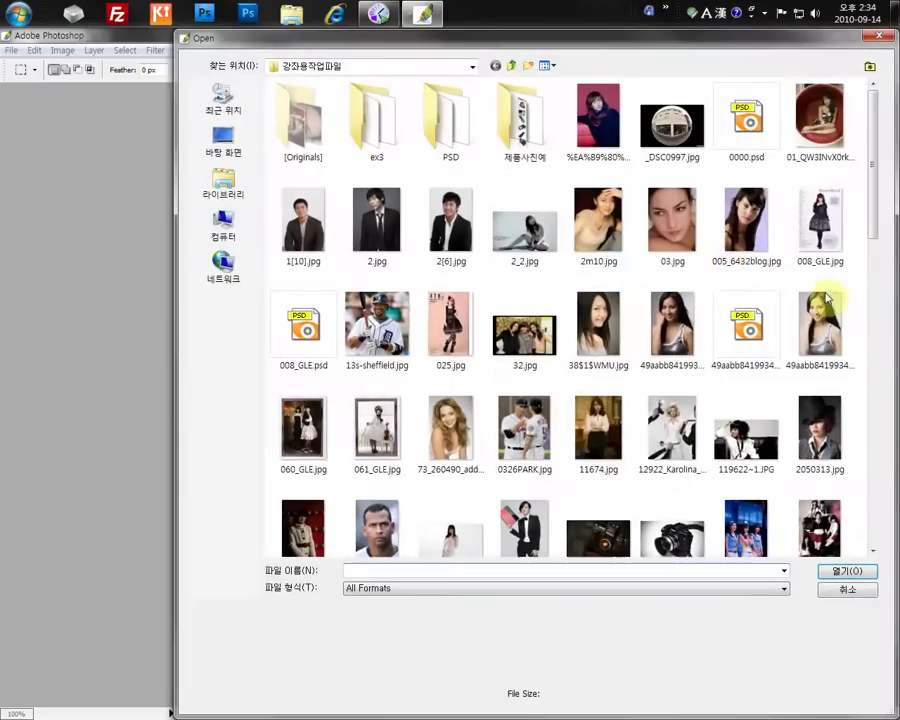
{"action": "left_click", "coordinate": [666, 322]}
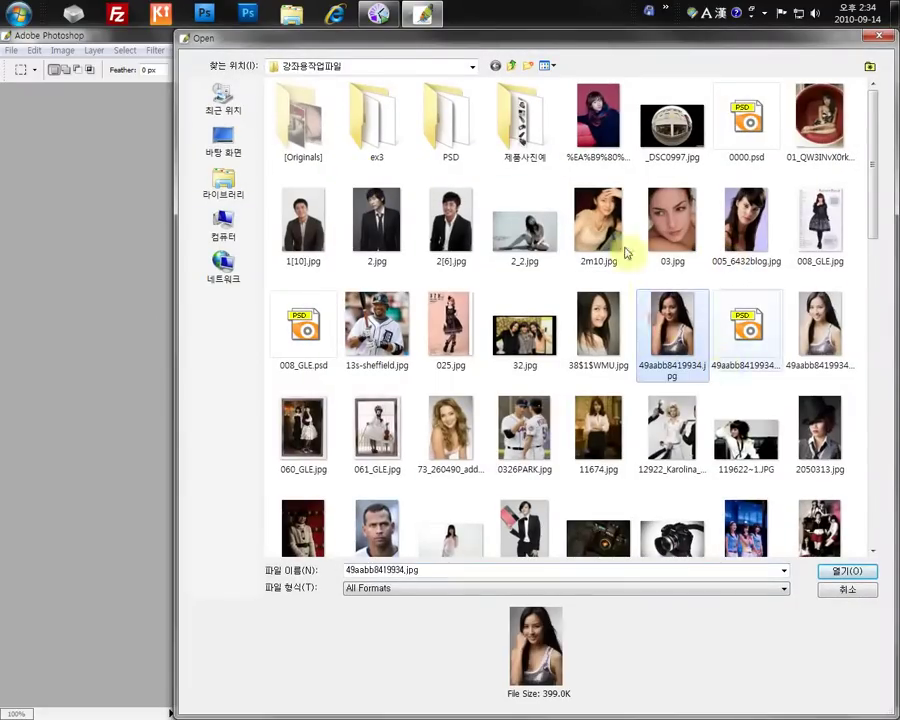
{"action": "left_click", "coordinate": [729, 344]}
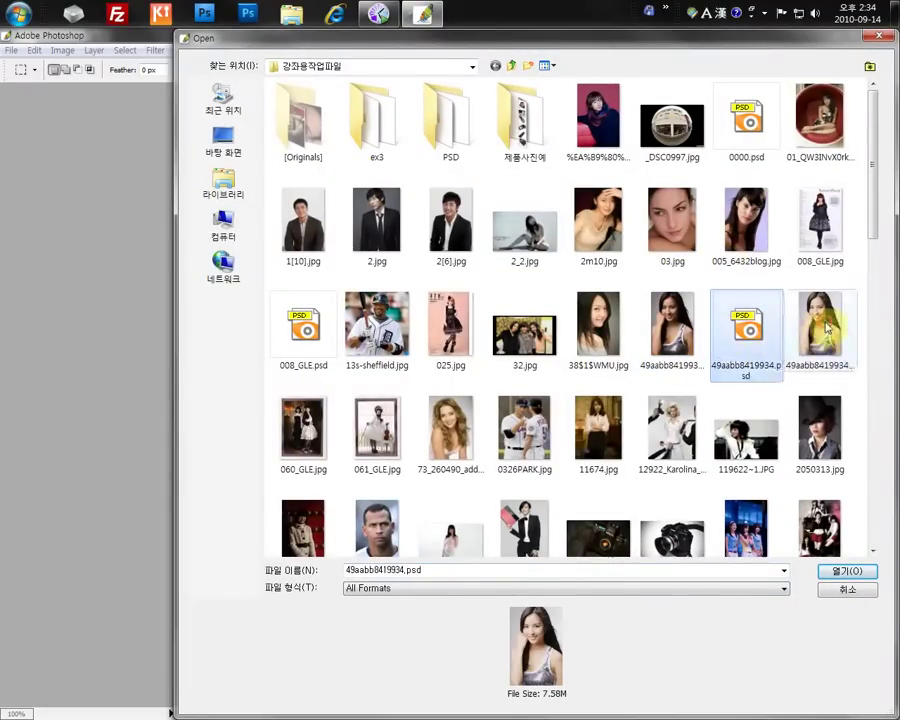
{"action": "left_click", "coordinate": [815, 357]}
{"action": "left_click", "coordinate": [745, 330]}
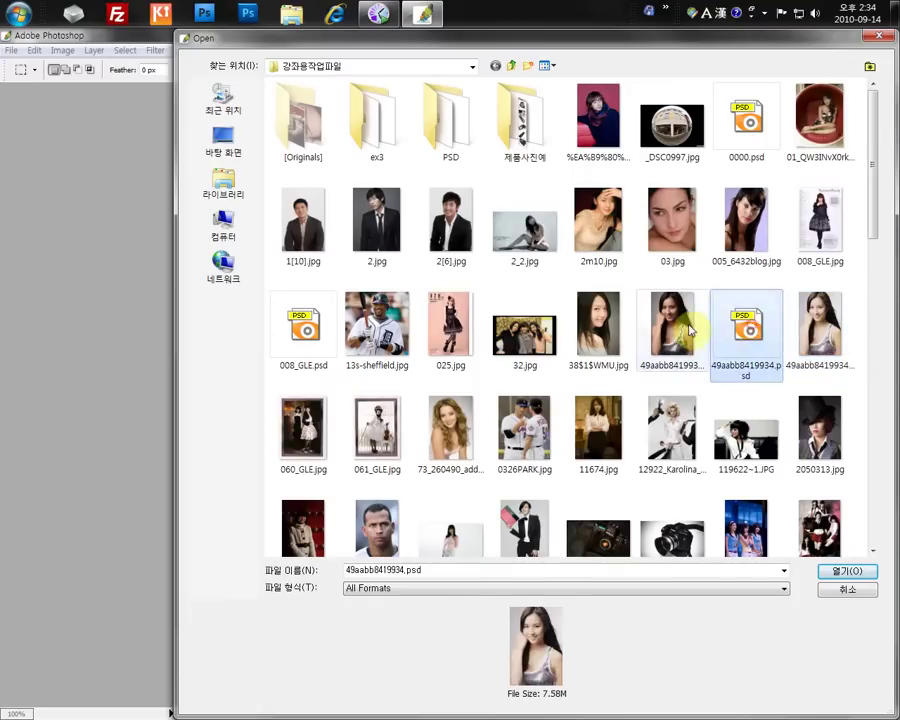
{"action": "left_click", "coordinate": [820, 330]}
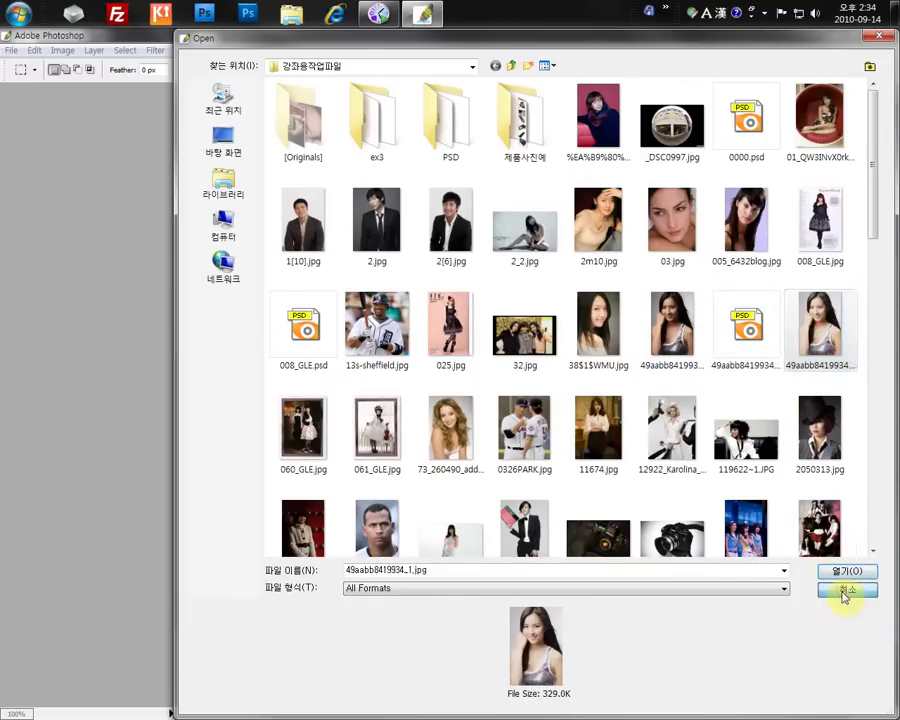
{"action": "left_click", "coordinate": [846, 571]}
Open 49aabb8419934_1.jpg, maximize its window and view the face at 100% zoom
{"action": "double_click", "coordinate": [382, 248]}
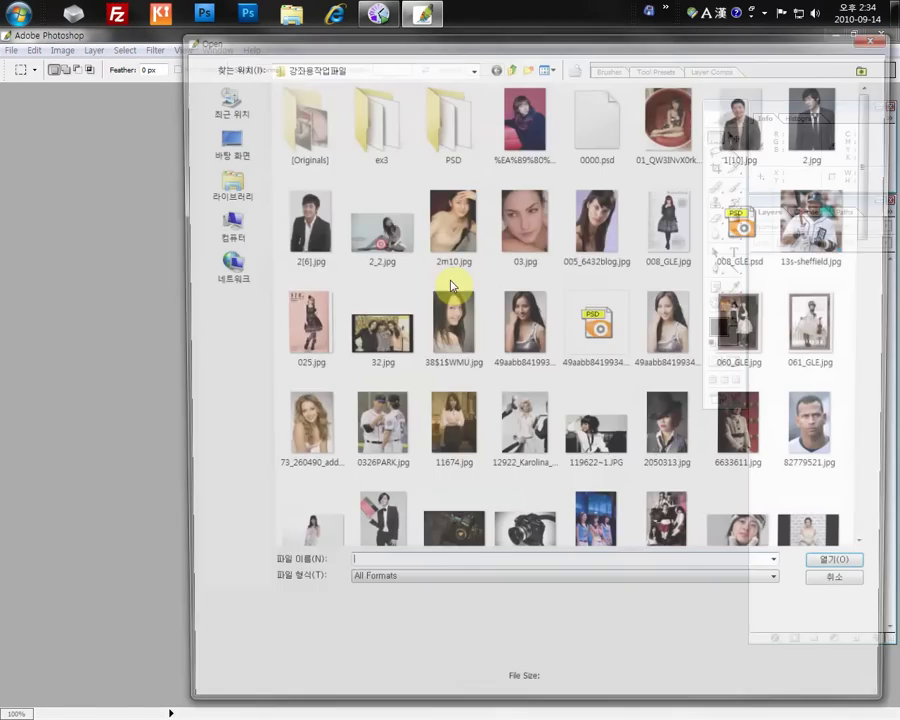
{"action": "double_click", "coordinate": [814, 332]}
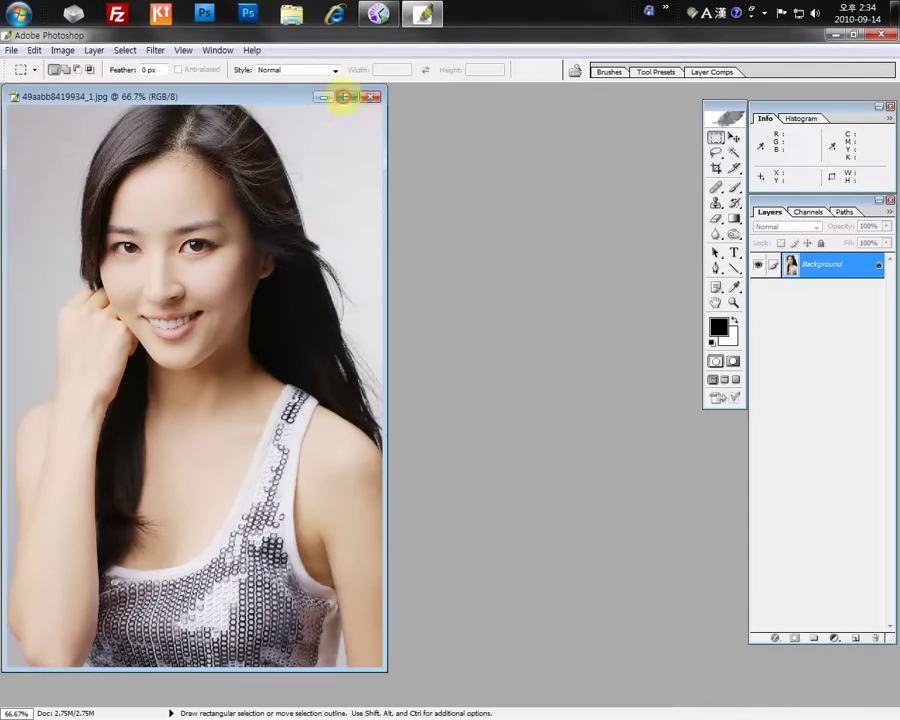
{"action": "left_click", "coordinate": [346, 96]}
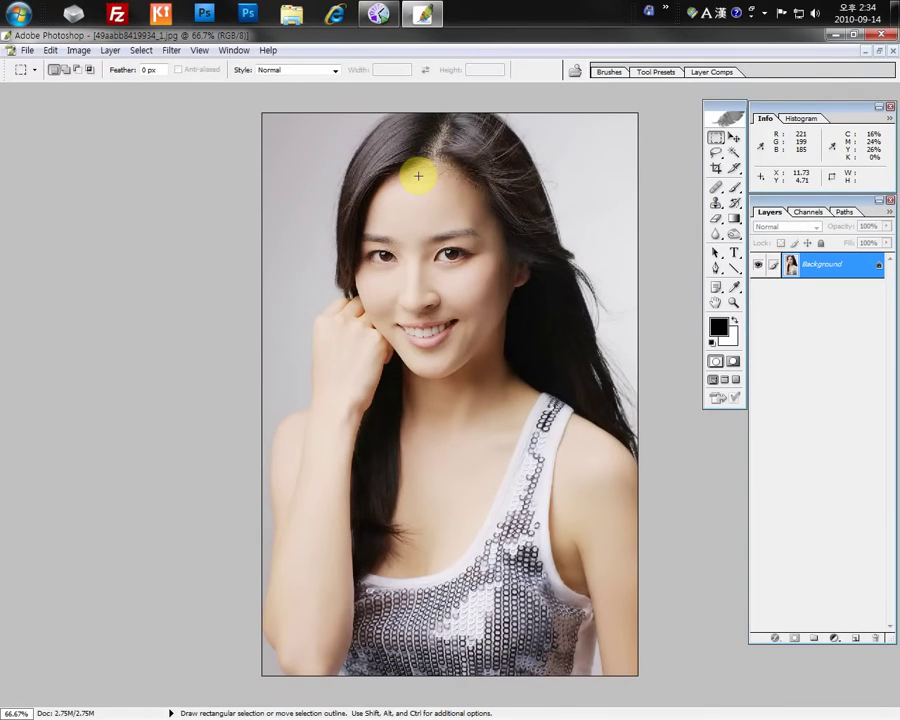
{"action": "key", "text": "ctrl+minus"}
{"action": "key", "text": "ctrl+plus"}
{"action": "key", "text": "ctrl+plus"}
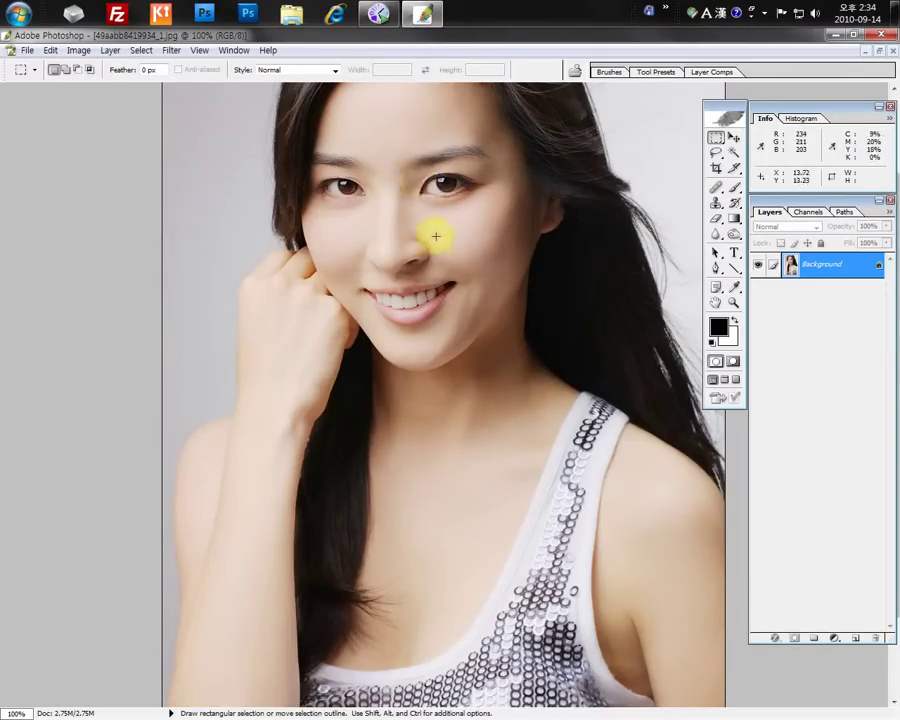
{"action": "left_click_drag", "start_coordinate": [408, 241], "coordinate": [417, 318]}
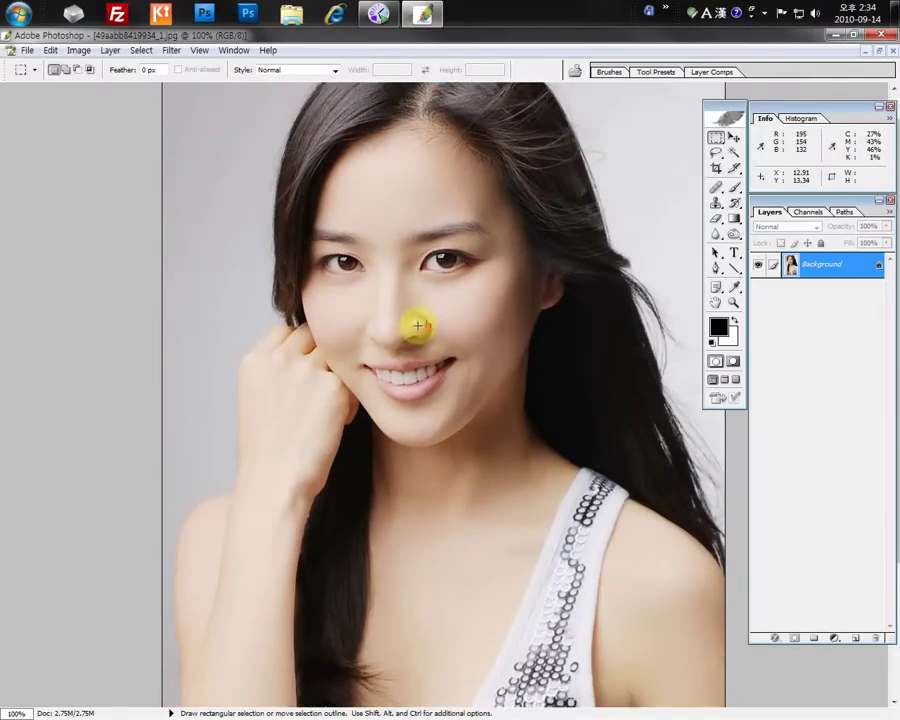
Look over the reopened portrait, and resize it to a height of 1000 pixels with proportions constrained
{"action": "scroll", "coordinate": [410, 320], "scroll_direction": "down", "scroll_amount": 5}
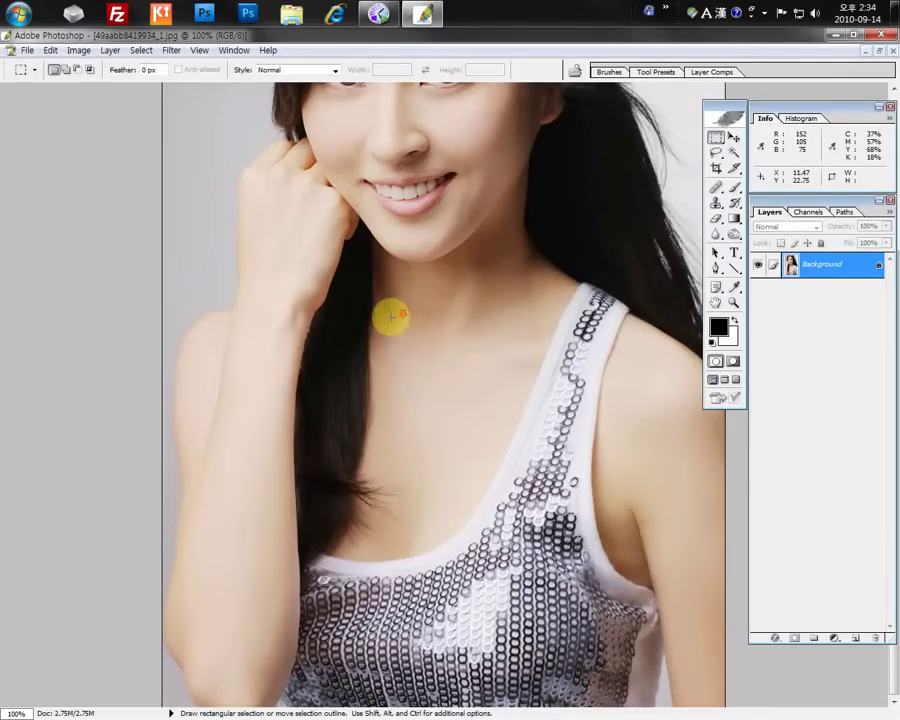
{"action": "scroll", "coordinate": [396, 320], "scroll_direction": "up", "scroll_amount": 5}
{"action": "scroll", "coordinate": [389, 318], "scroll_direction": "up", "scroll_amount": 2}
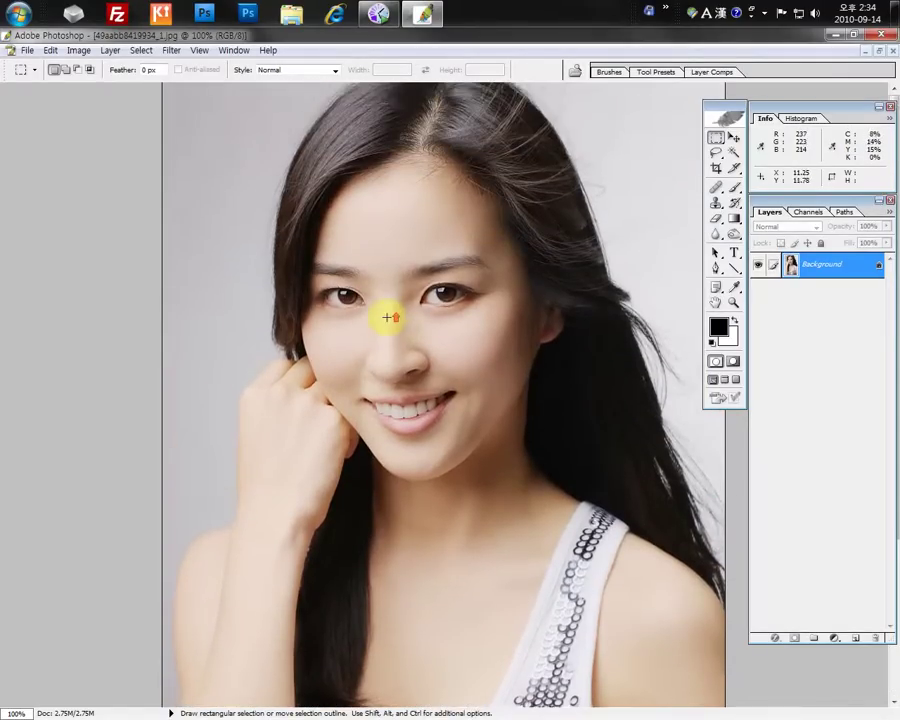
{"action": "scroll", "coordinate": [345, 243], "scroll_direction": "down", "scroll_amount": 4}
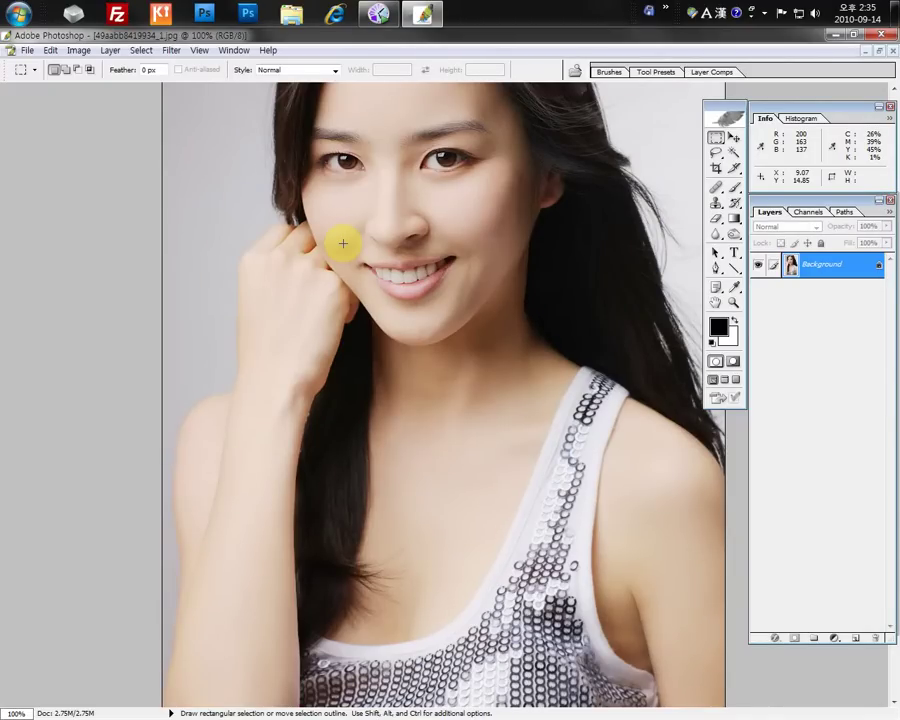
{"action": "scroll", "coordinate": [346, 246], "scroll_direction": "up", "scroll_amount": 4}
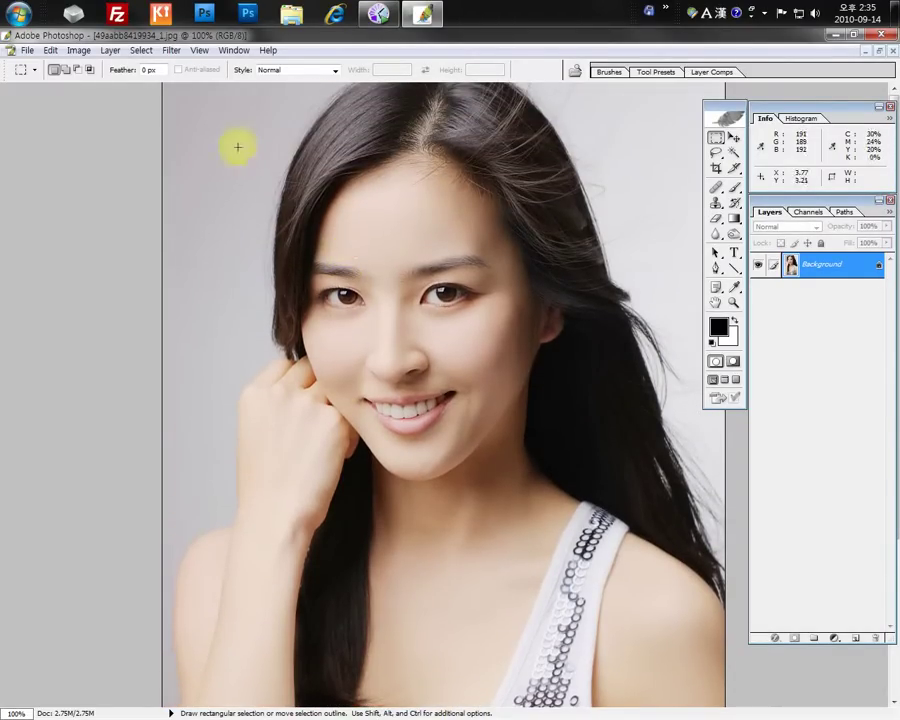
{"action": "left_click", "coordinate": [78, 50]}
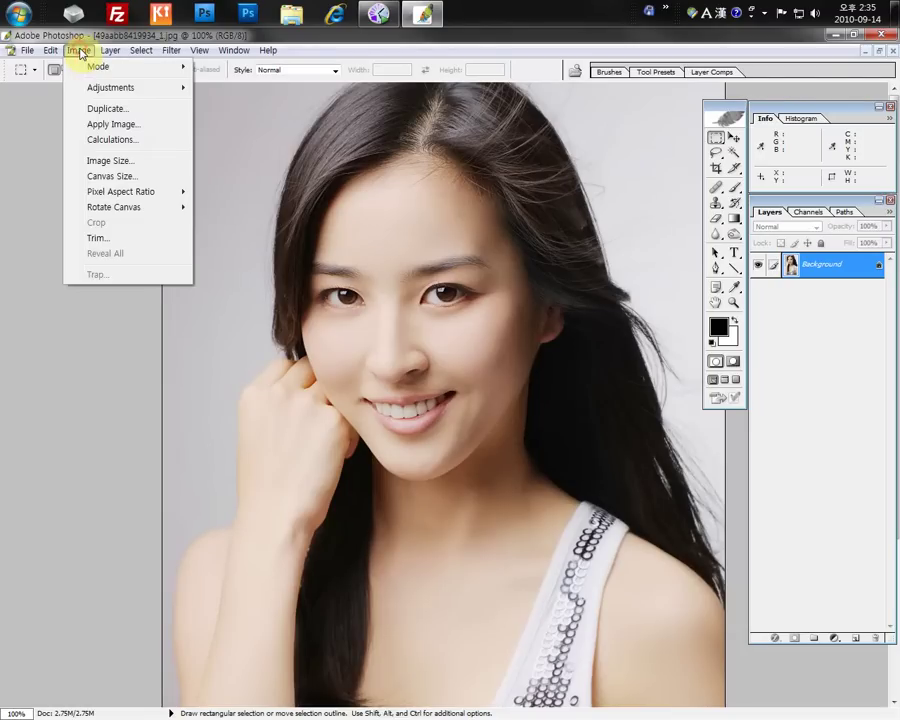
{"action": "left_click", "coordinate": [118, 163]}
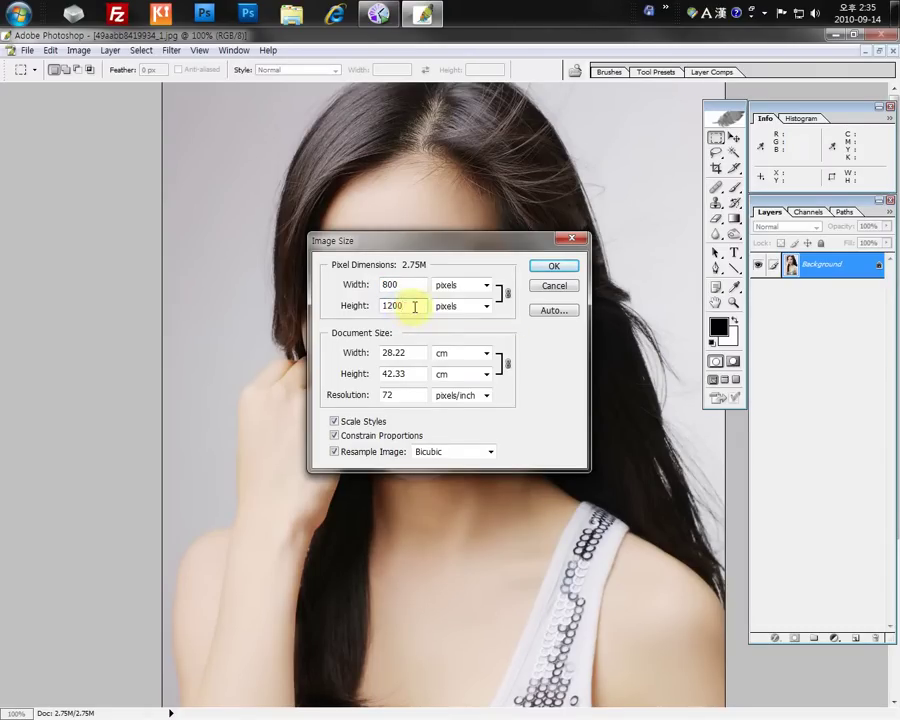
{"action": "left_click", "coordinate": [327, 305]}
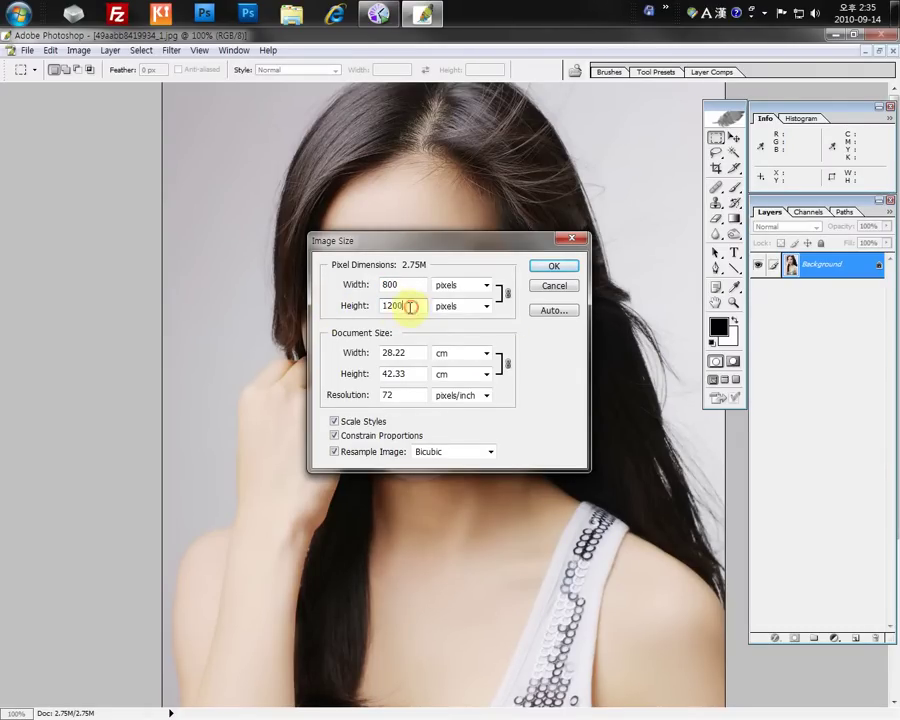
{"action": "type", "text": "1000"}
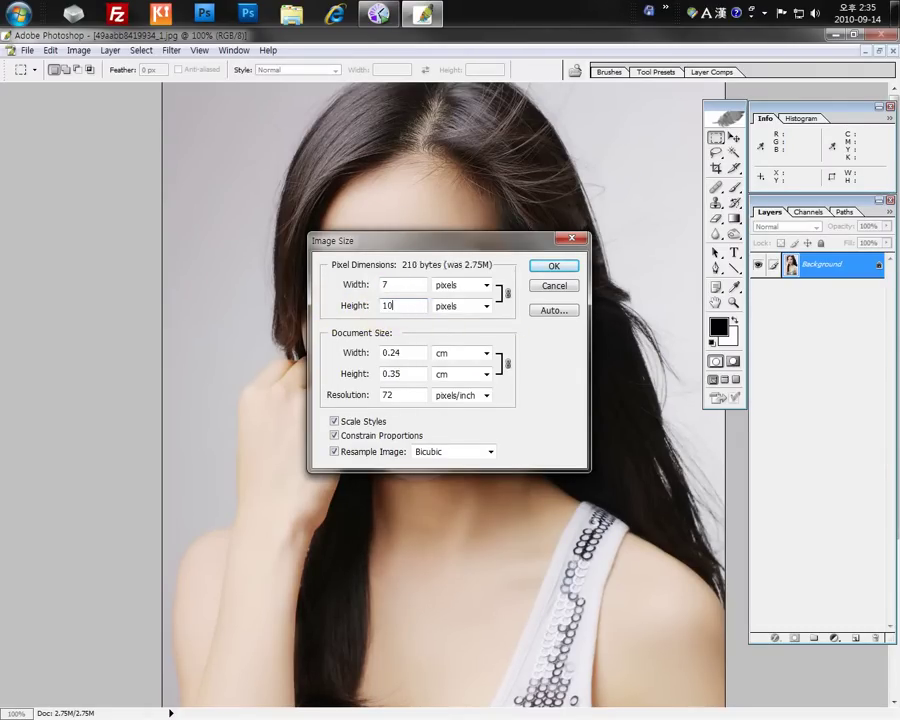
{"action": "left_click", "coordinate": [556, 268]}
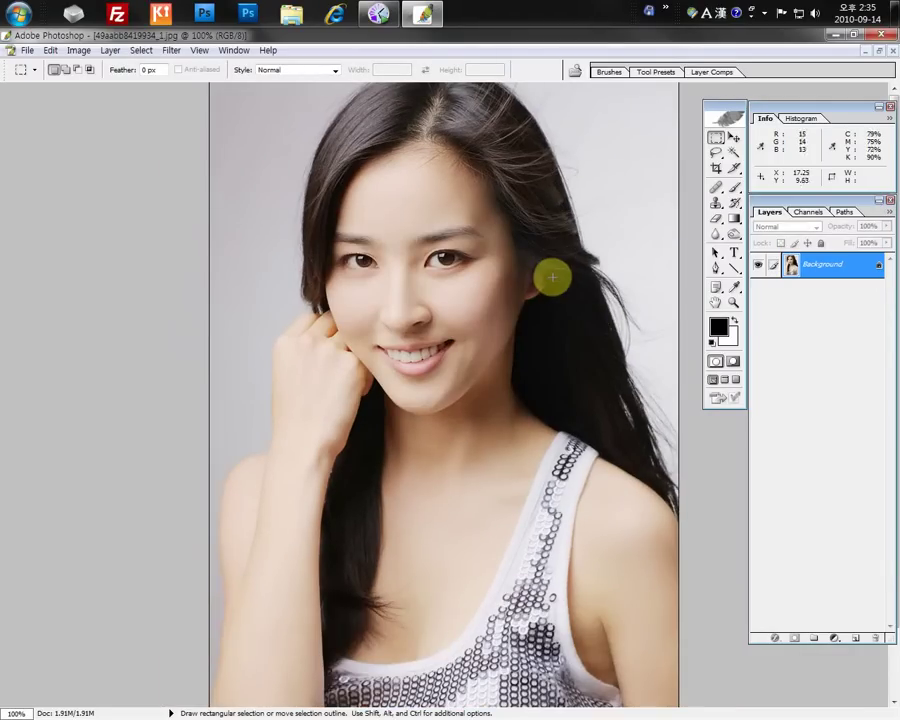
Try resizing the portrait further to a height of 600 pixels with proportions constrained
{"action": "key", "text": "ctrl+minus"}
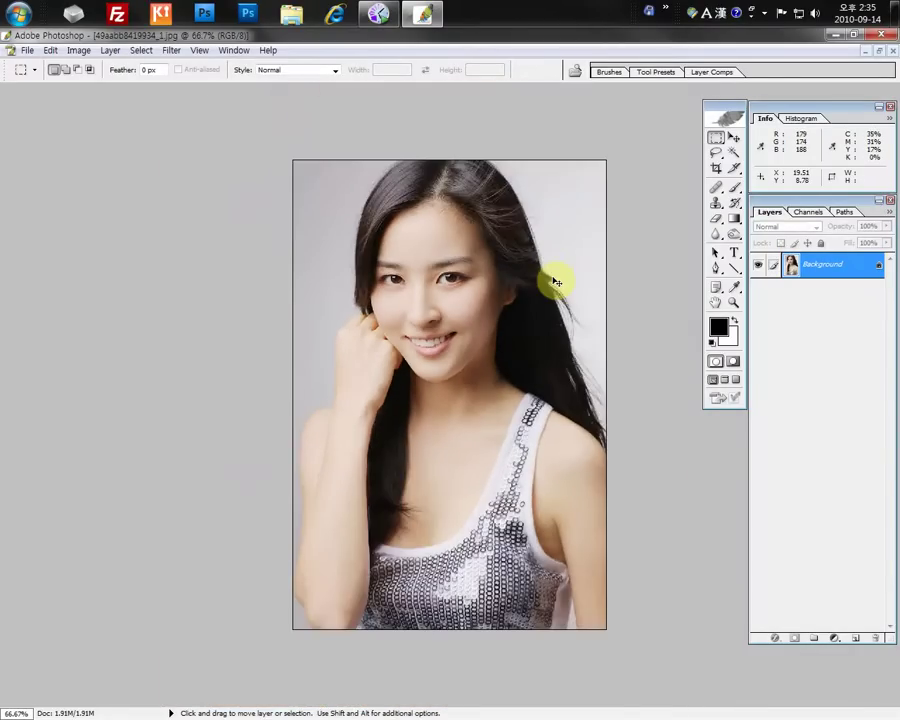
{"action": "key", "text": "ctrl+plus"}
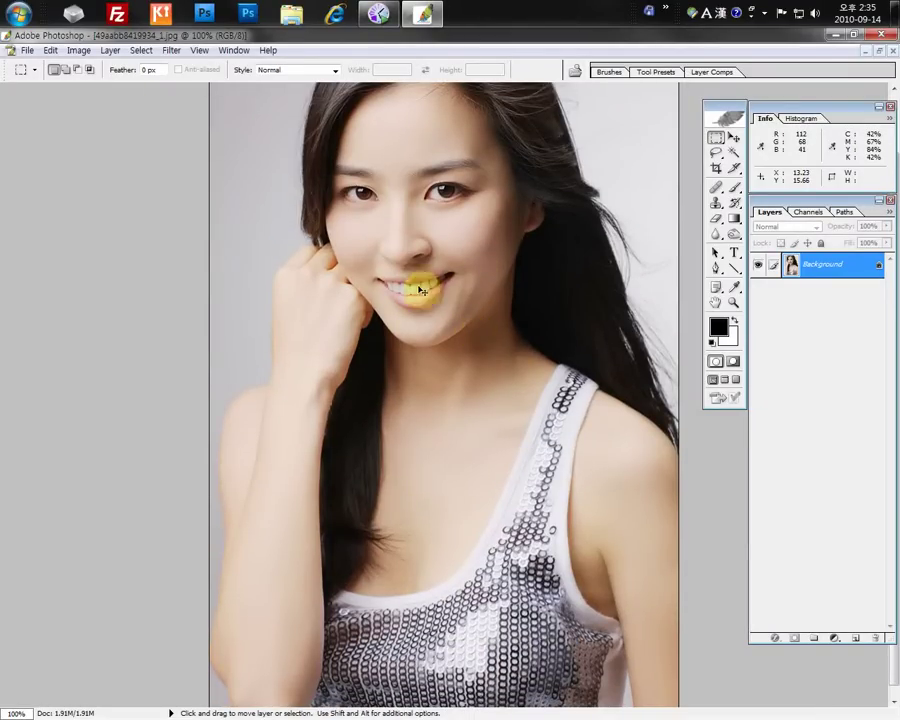
{"action": "left_click", "coordinate": [78, 50]}
{"action": "left_click", "coordinate": [101, 162]}
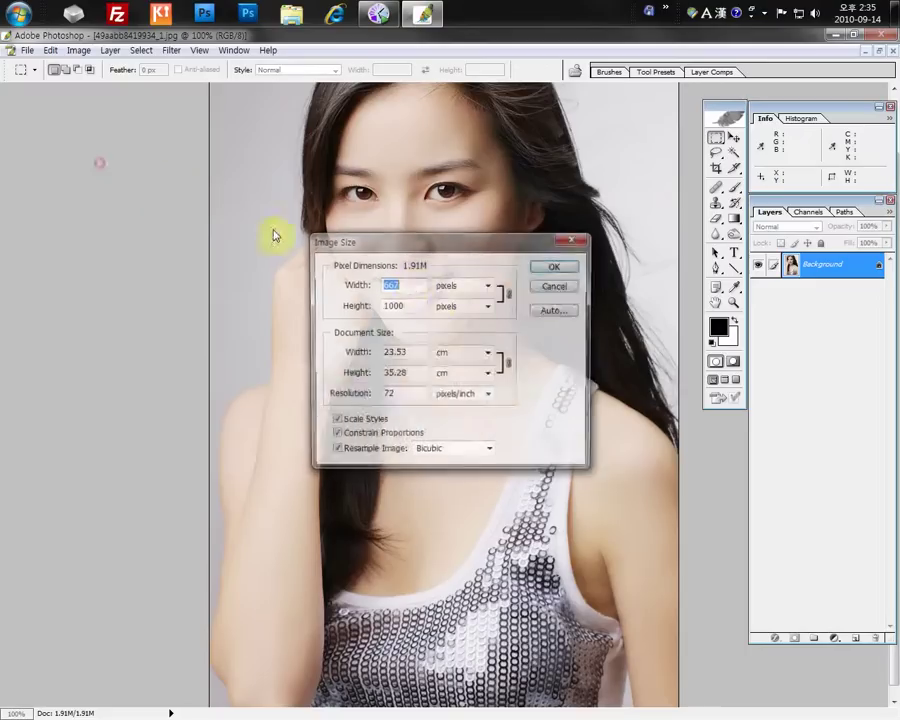
{"action": "double_click", "coordinate": [393, 306]}
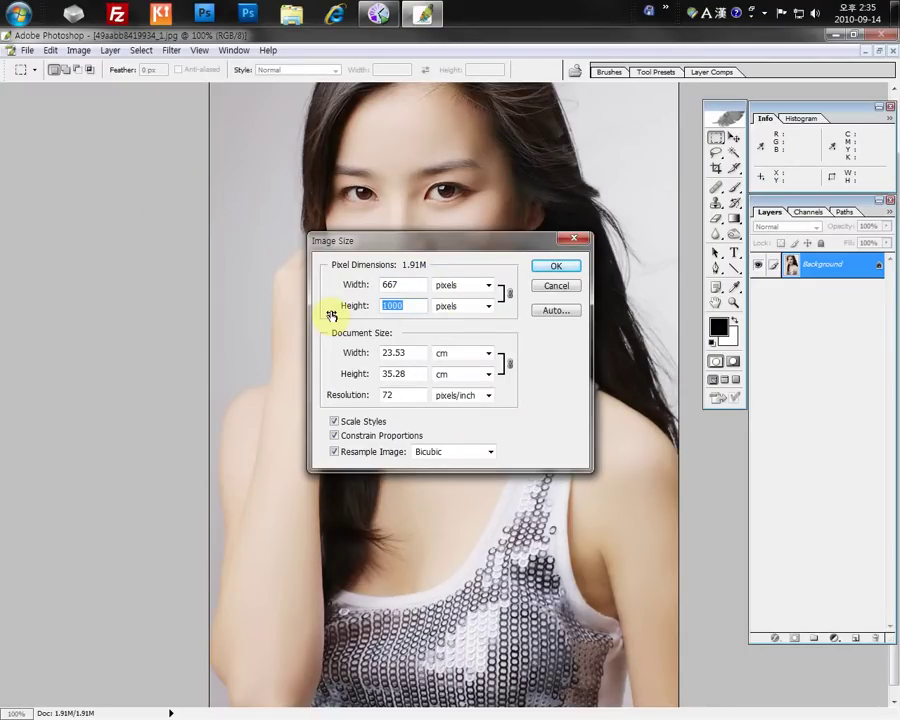
{"action": "type", "text": "600"}
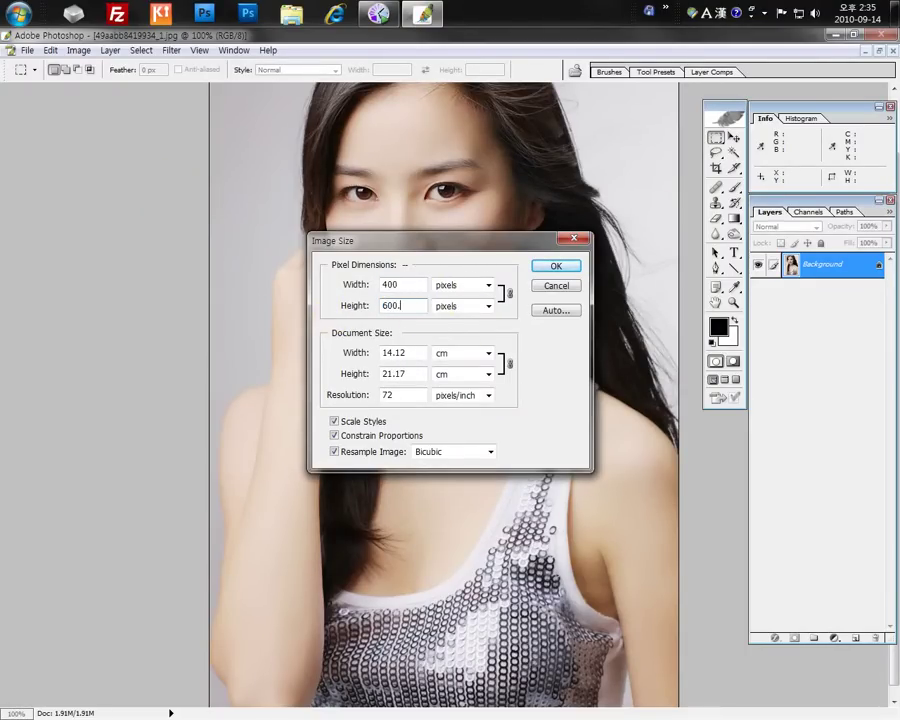
{"action": "left_click", "coordinate": [558, 266]}
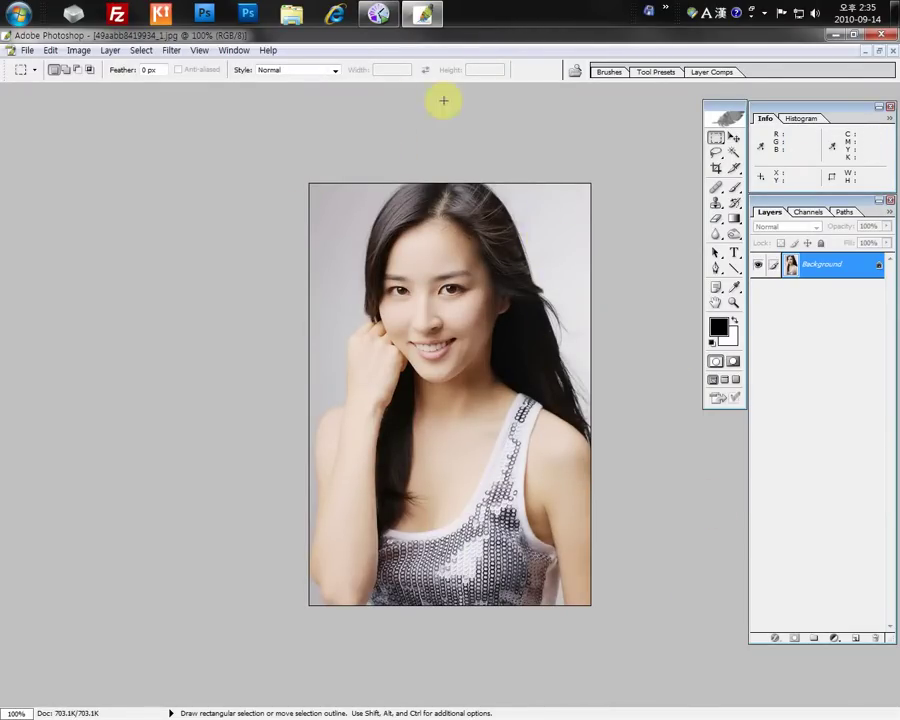
Undo and redo the resizes to compare image sizes, and return to the 1000-pixel-high version
{"action": "key", "text": "ctrl"}
{"action": "key", "text": "ctrl+alt+z"}
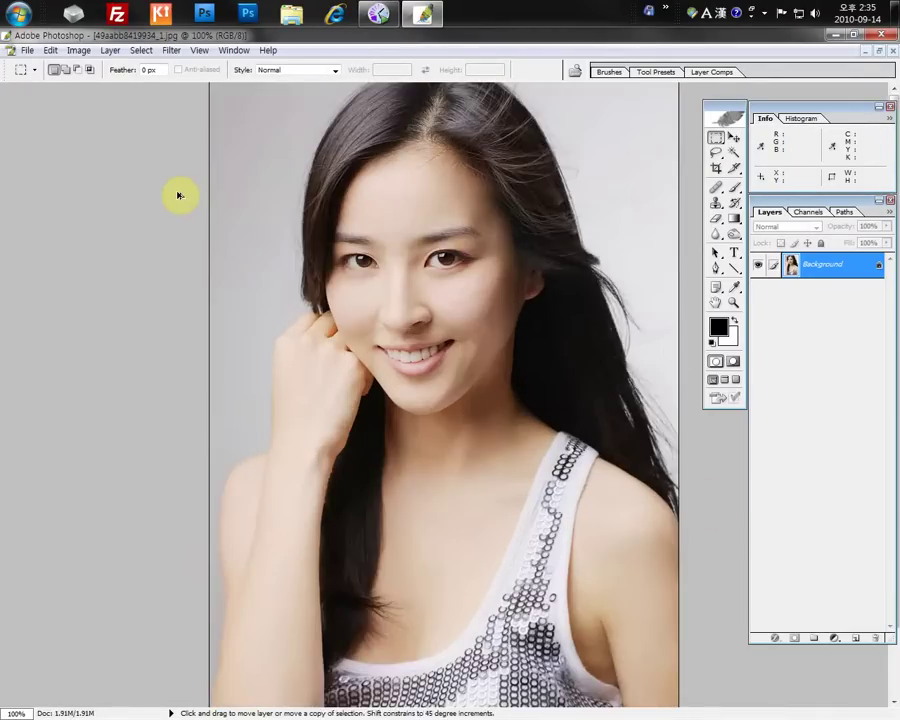
{"action": "key", "text": "ctrl+z"}
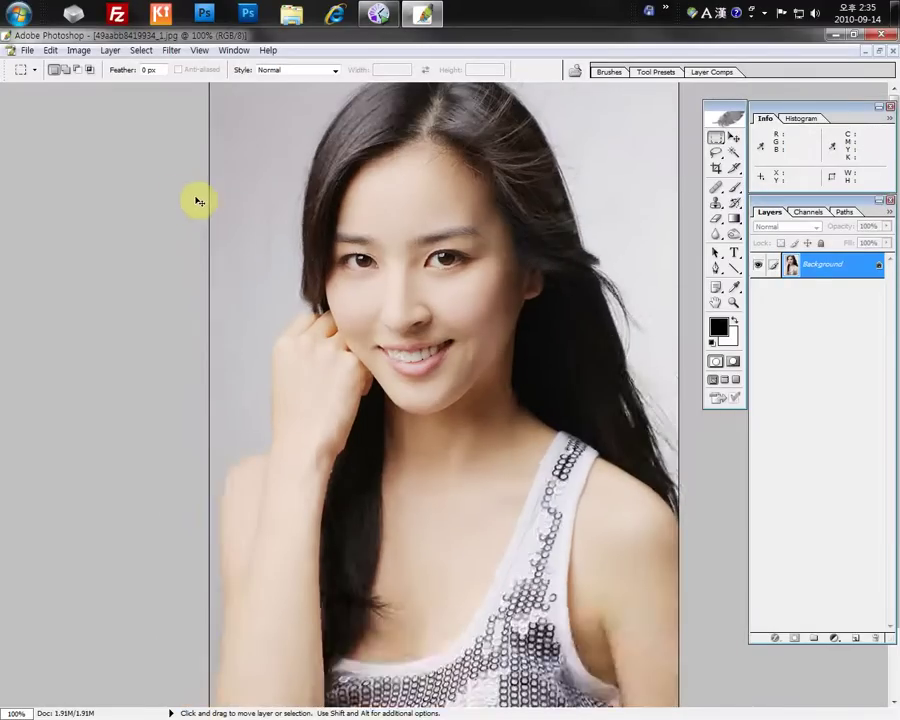
{"action": "key", "text": "ctrl+z"}
{"action": "key", "text": "ctrl+z"}
{"action": "key", "text": "ctrl+alt+z"}
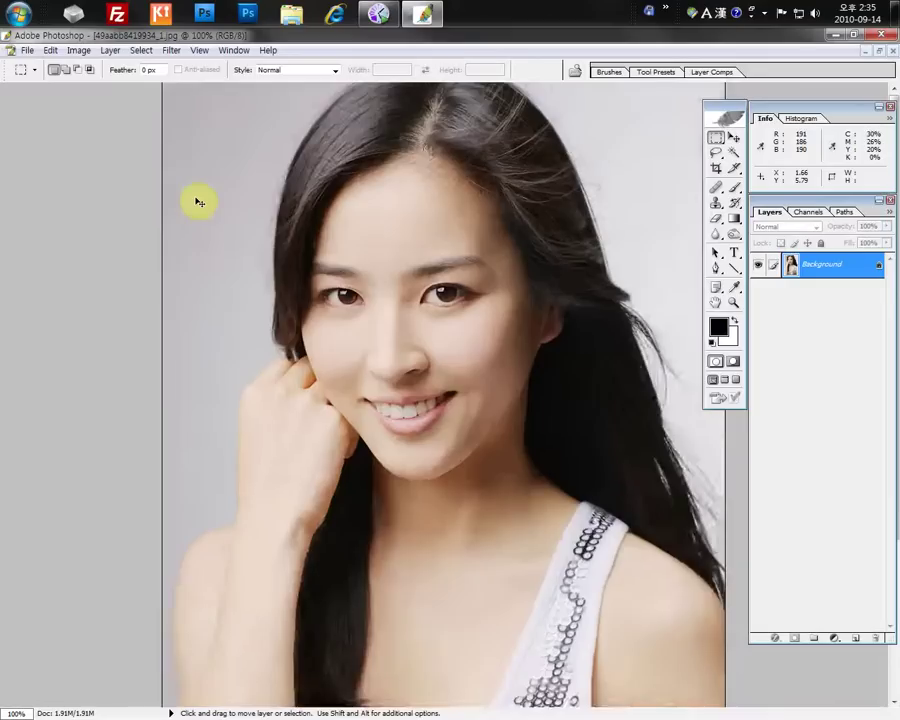
{"action": "key", "text": "ctrl+alt+z"}
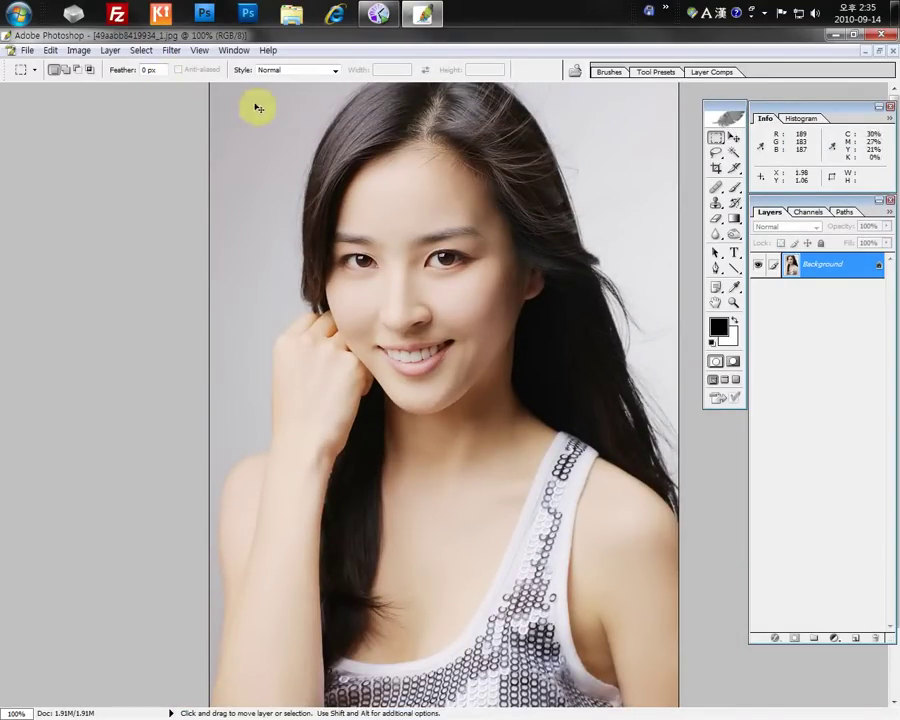
Reduce the portrait to a height of 600 pixels, keeping its proportions, and leave nothing selected
{"action": "left_click", "coordinate": [77, 51]}
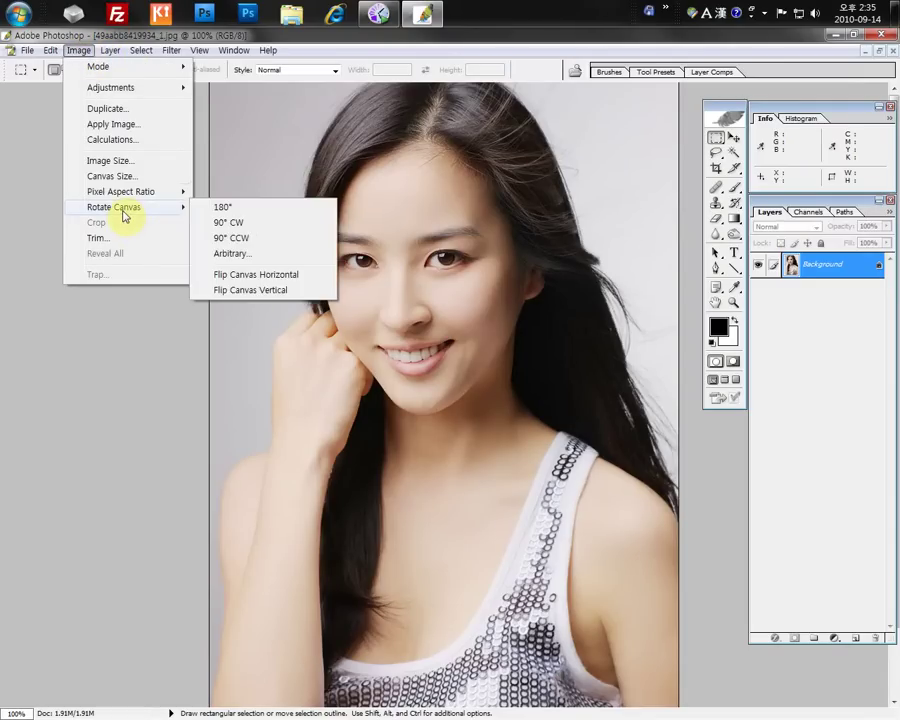
{"action": "left_click", "coordinate": [116, 161]}
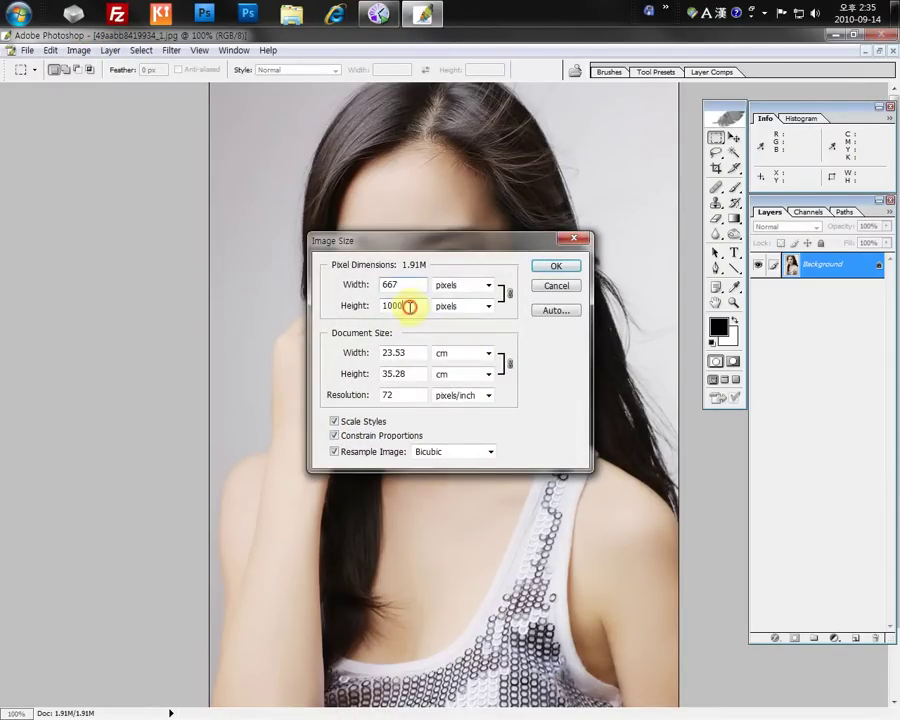
{"action": "left_click_drag", "start_coordinate": [409, 306], "coordinate": [315, 287]}
{"action": "type", "text": "600"}
{"action": "key", "text": "Return"}
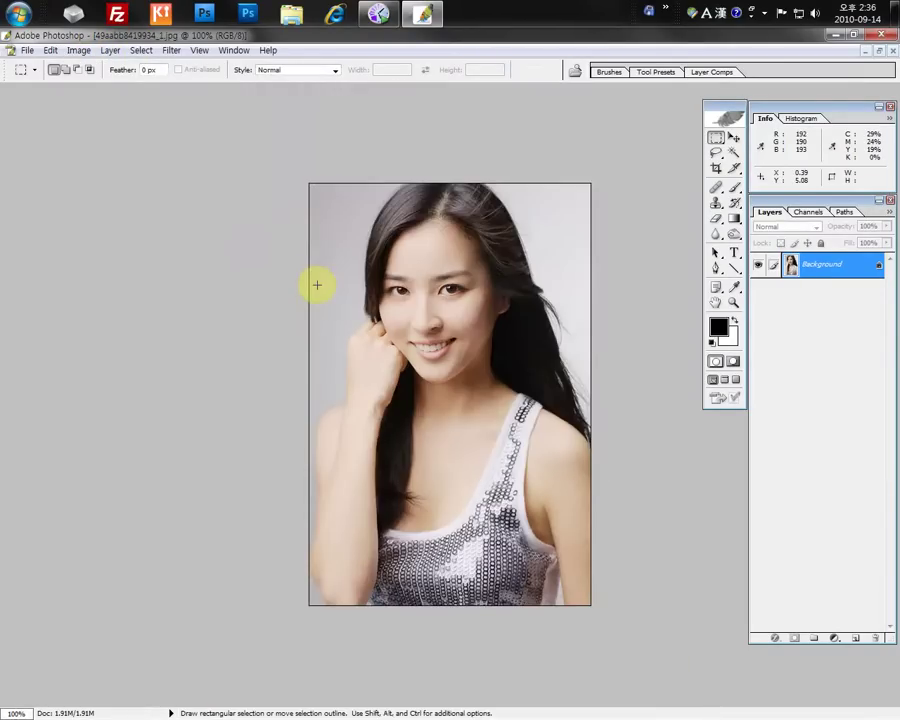
{"action": "left_click_drag", "start_coordinate": [249, 156], "coordinate": [657, 667]}
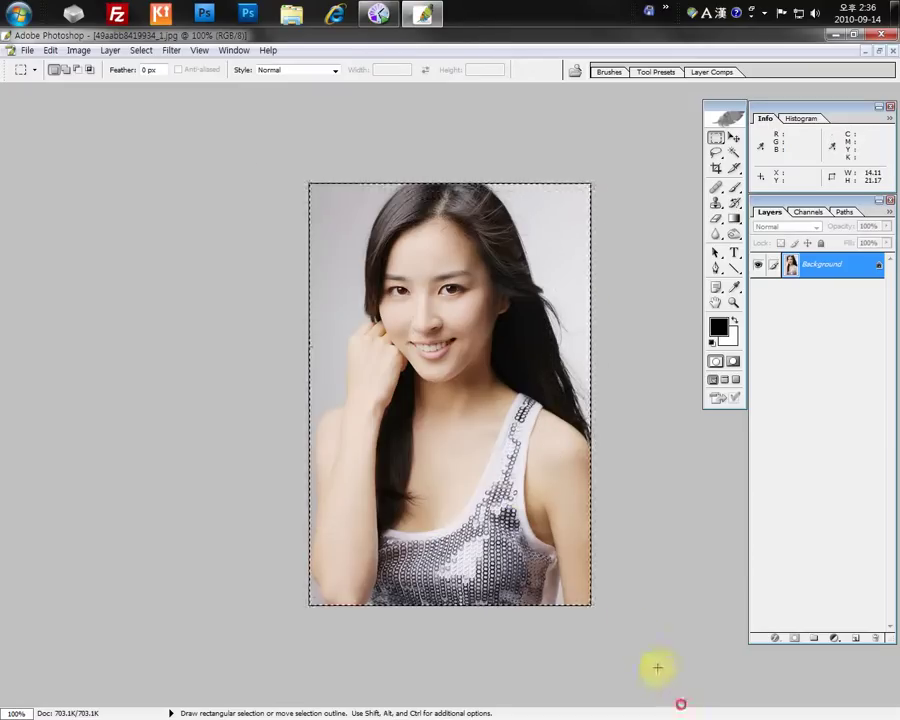
{"action": "left_click", "coordinate": [628, 622]}
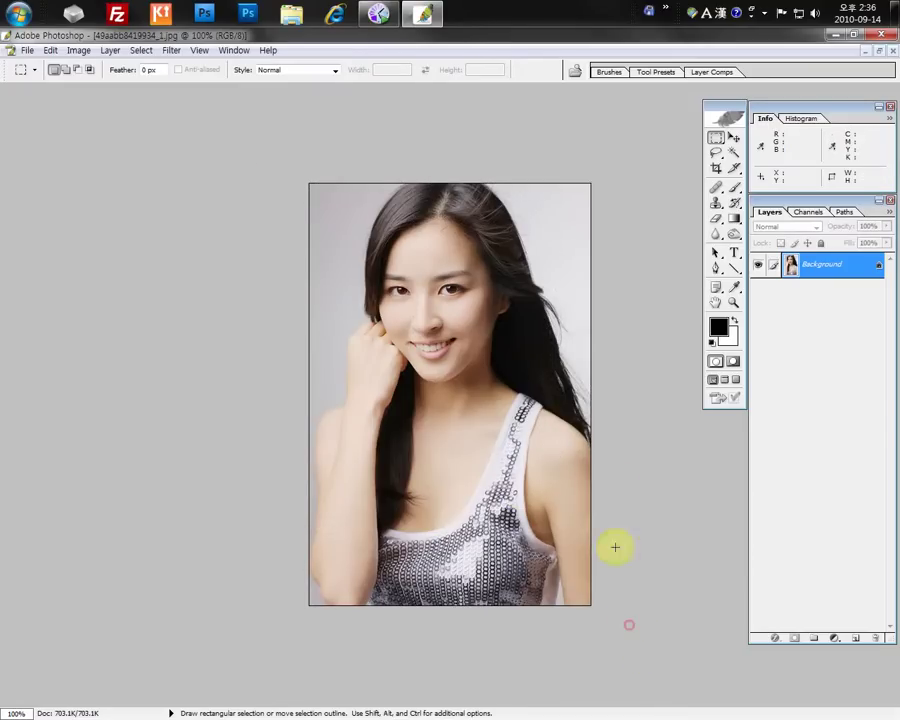
Apply the Sharpen filter to the Background layer and check the result at 100% zoom
{"action": "left_click", "coordinate": [136, 50]}
{"action": "mouse_move", "coordinate": [168, 51]}
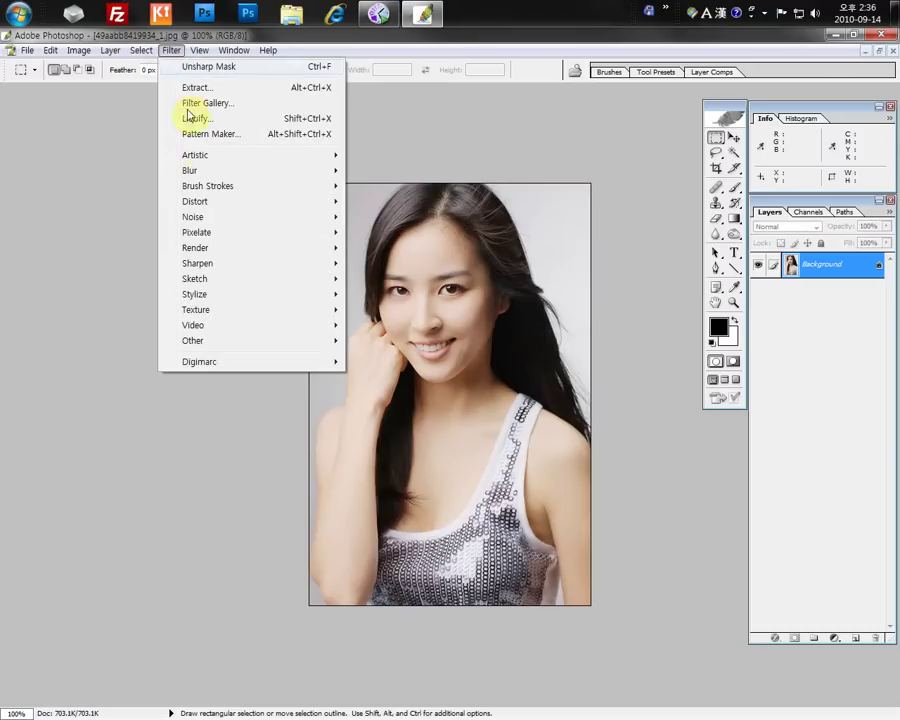
{"action": "mouse_move", "coordinate": [267, 266]}
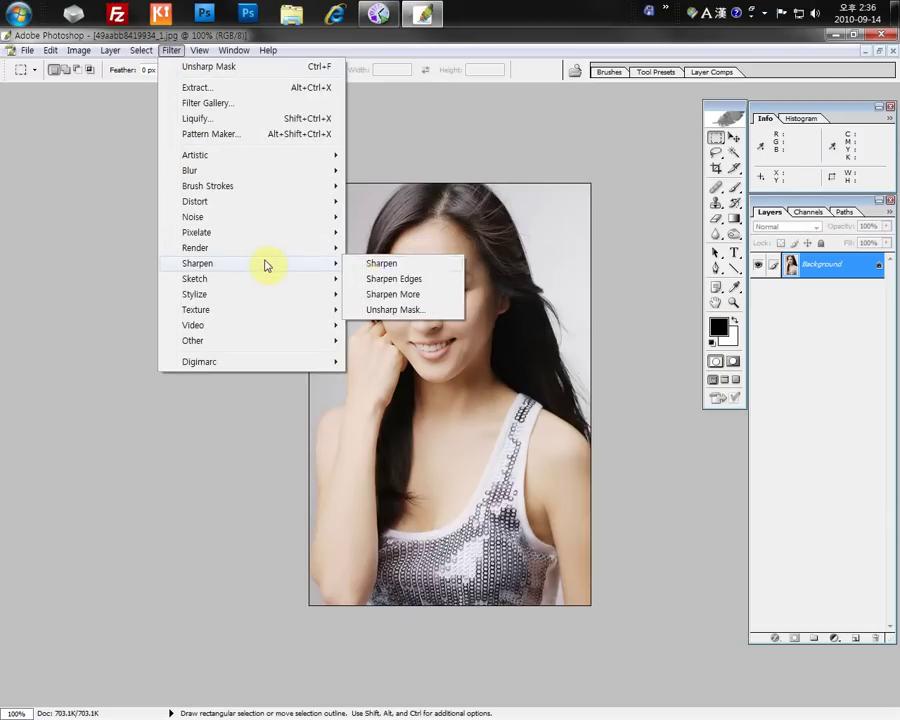
{"action": "left_click", "coordinate": [417, 265]}
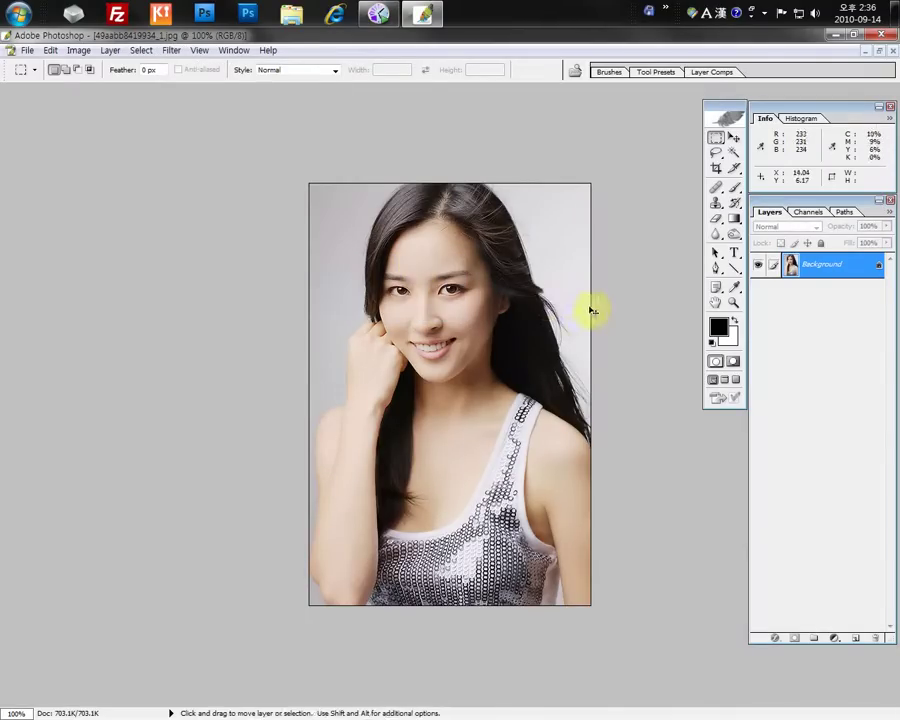
{"action": "key", "text": "ctrl+plus"}
{"action": "key", "text": "ctrl+minus"}
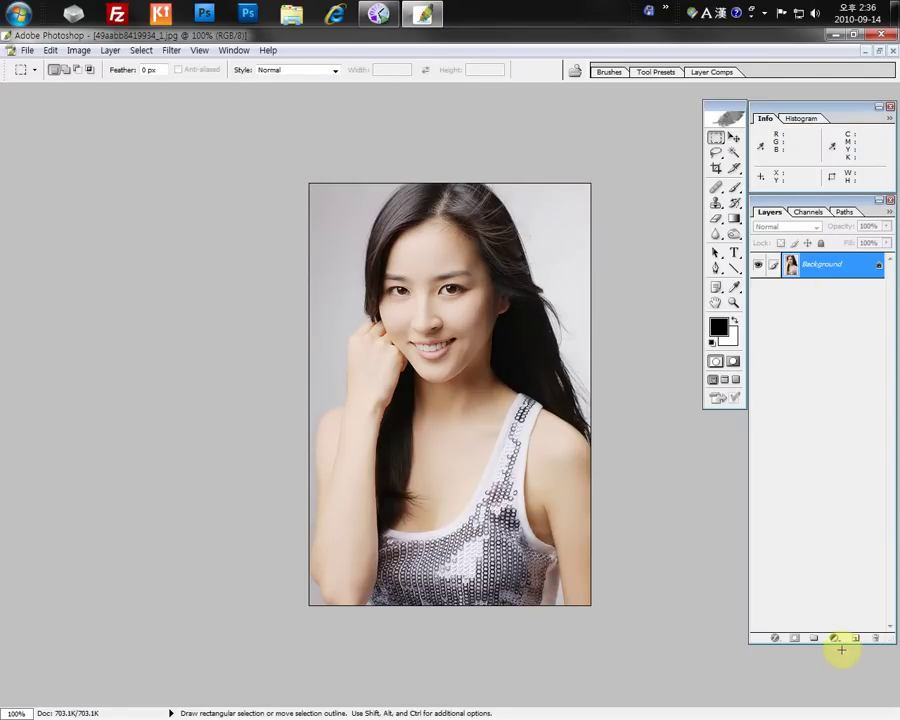
Duplicate the Background layer and dismiss the computer search windows opened by accident
{"action": "key", "text": "ctrl+j"}
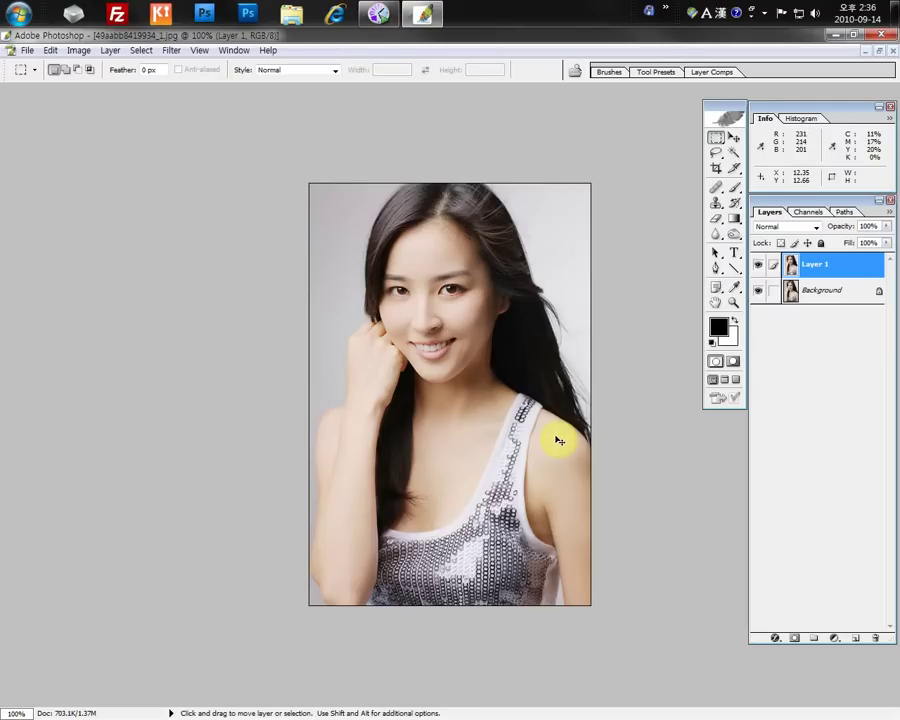
{"action": "key", "text": "ctrl+super+f"}
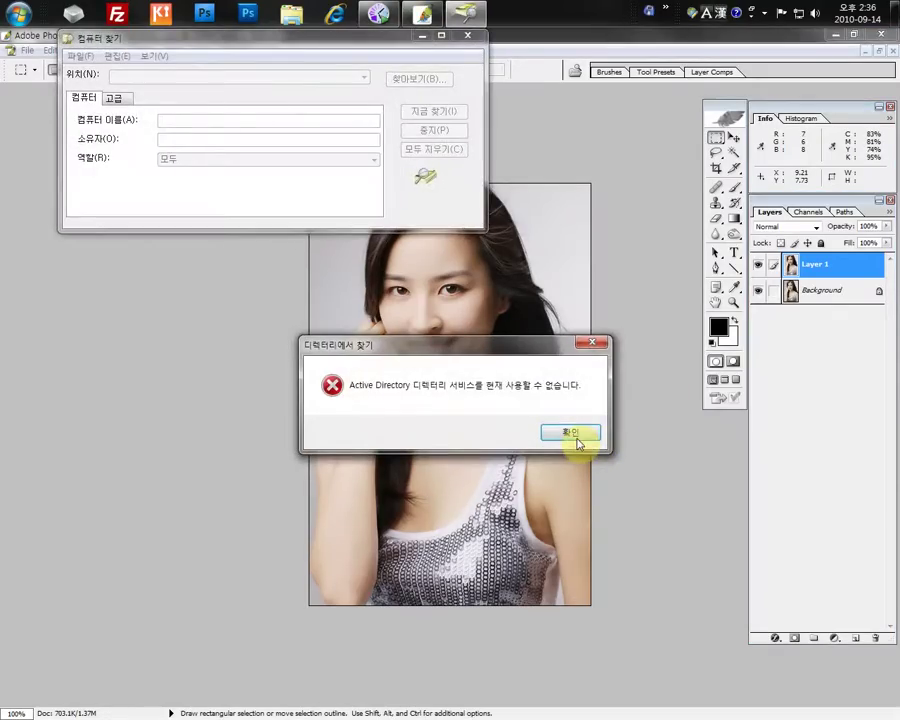
{"action": "left_click", "coordinate": [572, 434]}
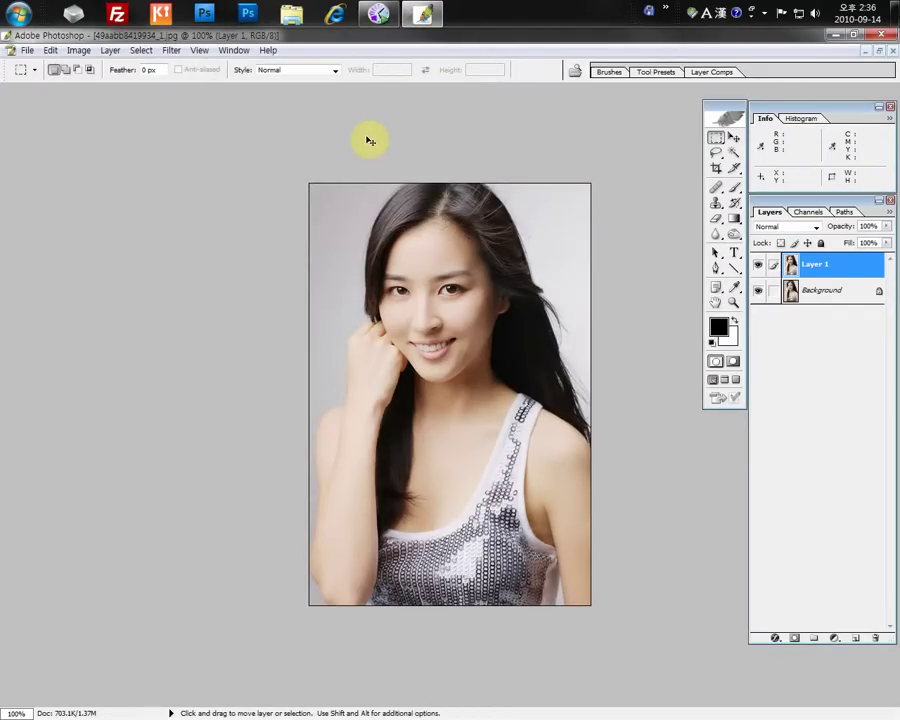
{"action": "key", "text": "ctrl+super+f"}
{"action": "left_click", "coordinate": [580, 379]}
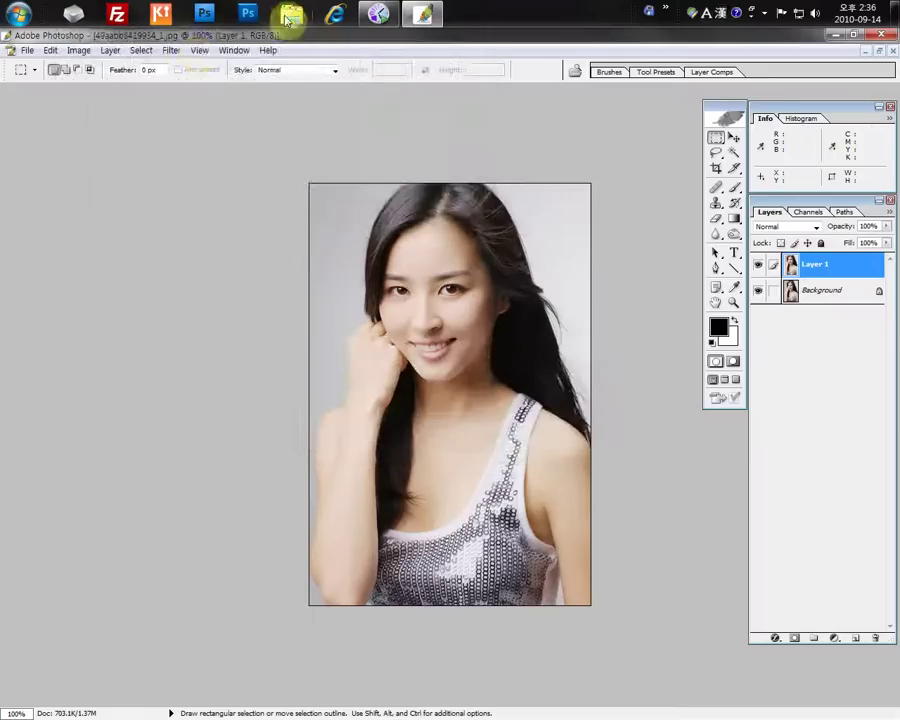
Apply the Sharpen filter to the duplicated layer and add a layer mask to it
{"action": "left_click", "coordinate": [171, 50]}
{"action": "mouse_move", "coordinate": [240, 263]}
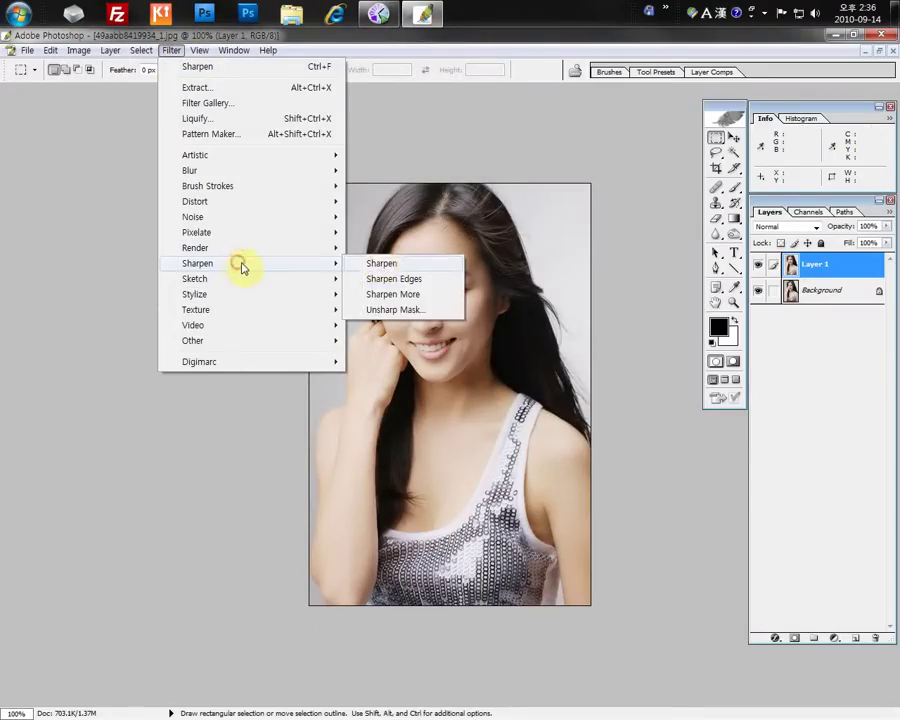
{"action": "left_click", "coordinate": [376, 258]}
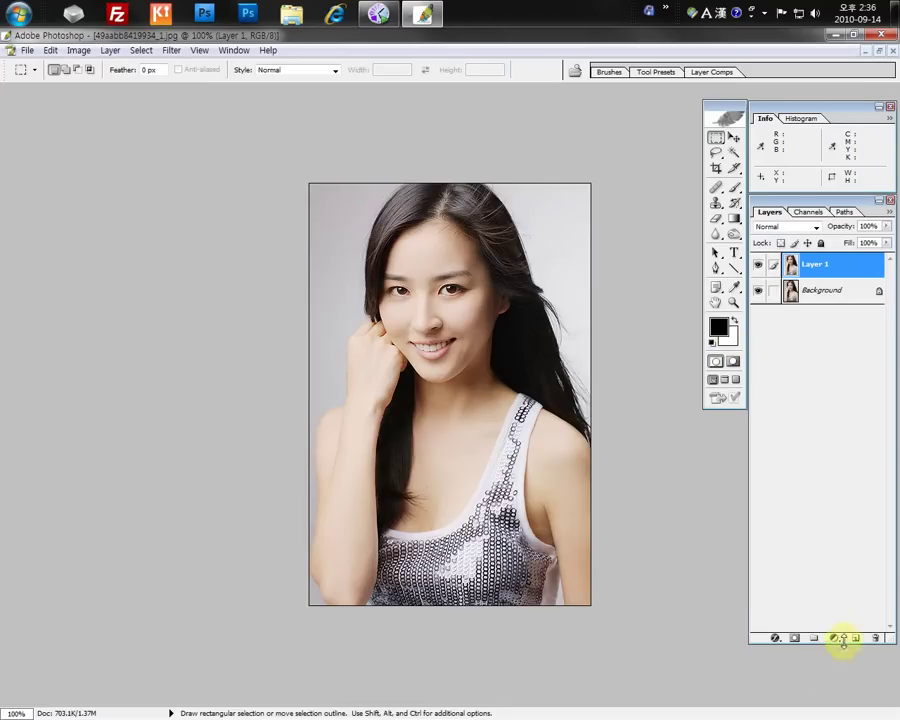
{"action": "left_click", "coordinate": [795, 638]}
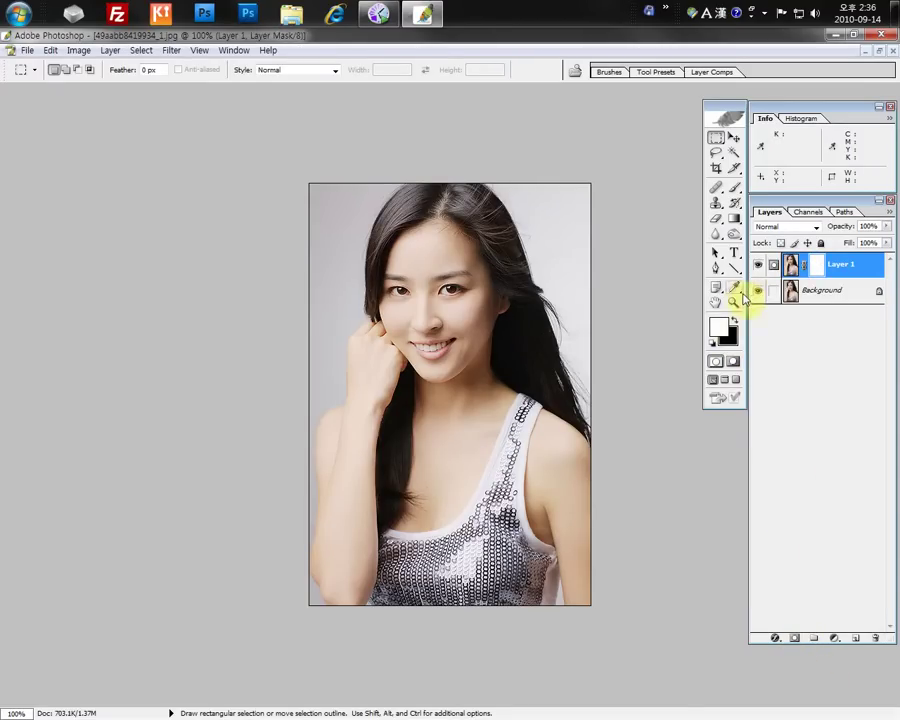
Fill the Layer 1 mask with a vertical white-to-black gradient from the face down to the chest, and merge the layer into the Background
{"action": "left_click", "coordinate": [736, 223]}
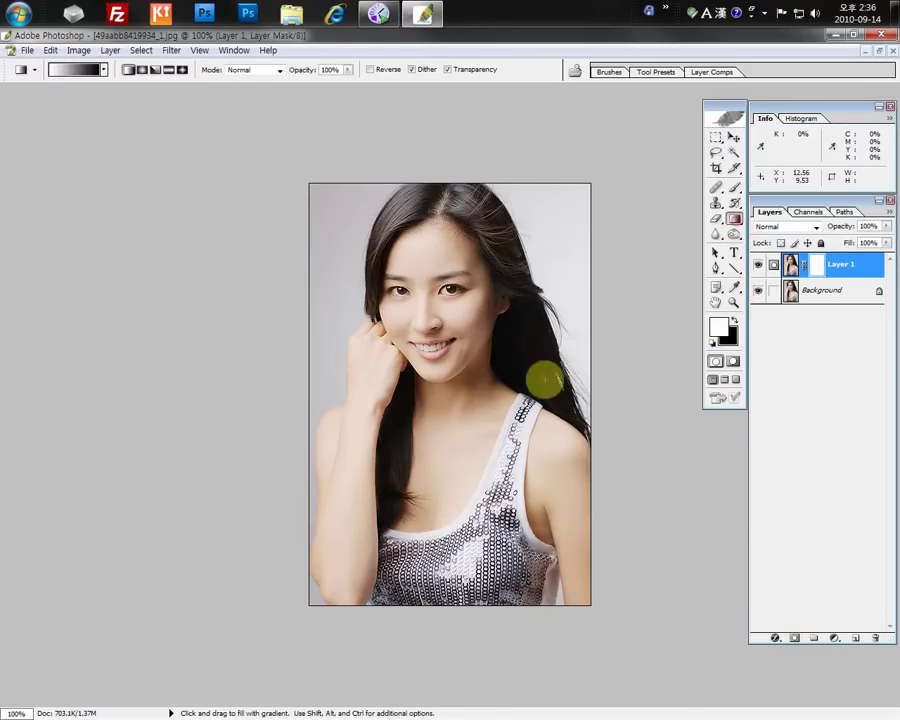
{"action": "left_click_drag", "start_coordinate": [432, 325], "coordinate": [434, 456]}
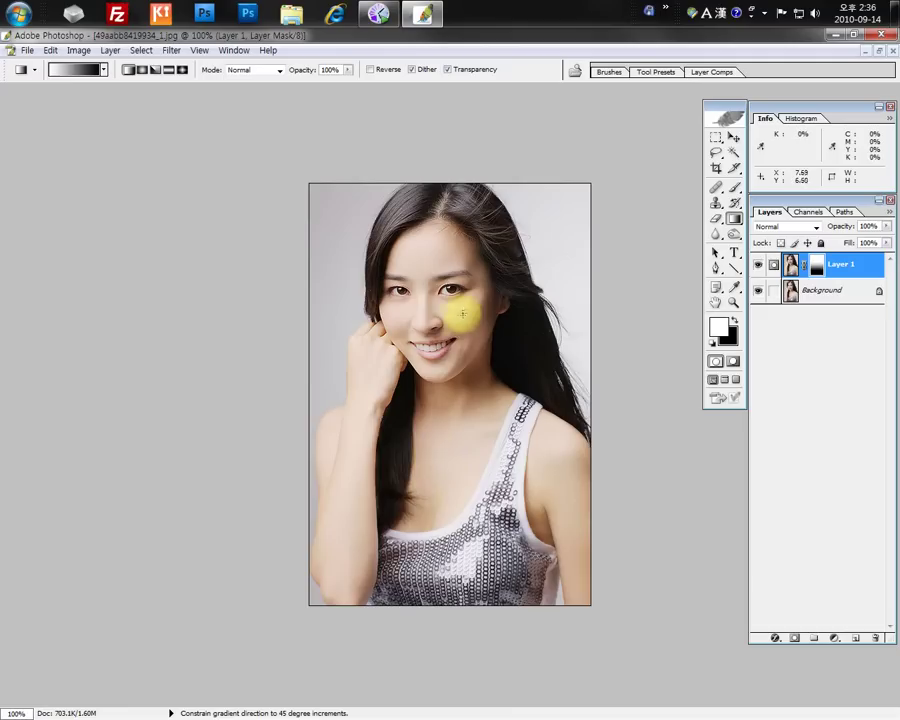
{"action": "left_click_drag", "start_coordinate": [452, 305], "coordinate": [423, 478]}
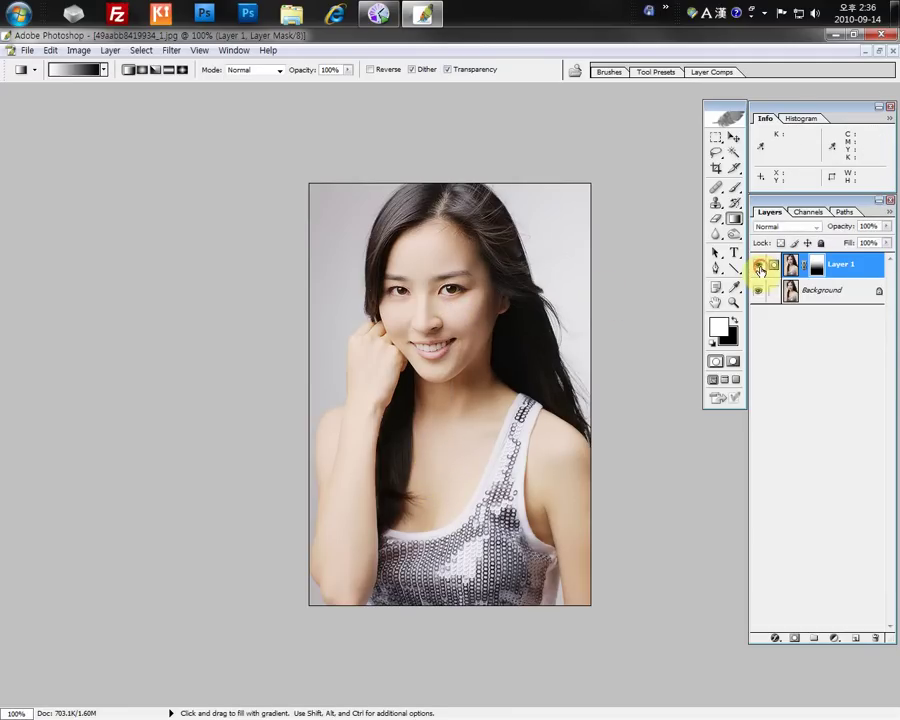
{"action": "left_click_drag", "start_coordinate": [450, 383], "coordinate": [453, 450]}
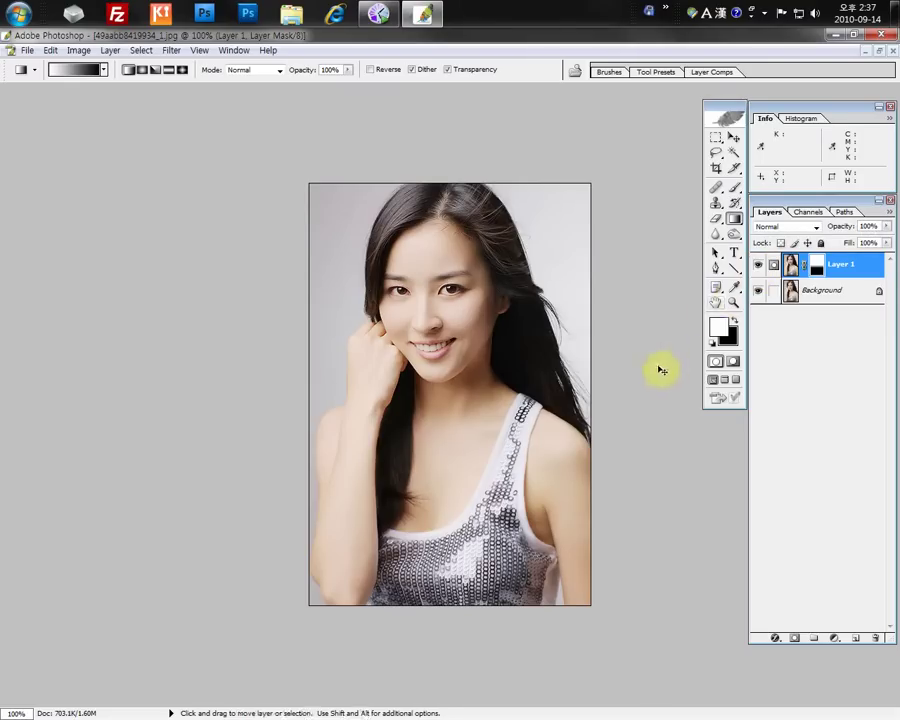
{"action": "key", "text": "ctrl+e"}
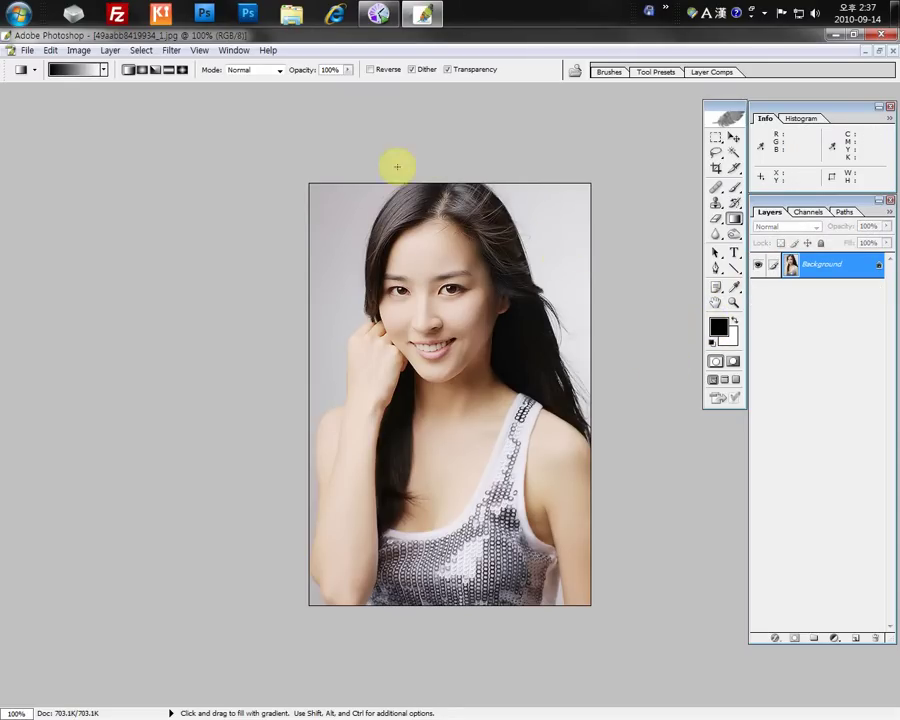
Save the merged portrait over 49aabb8419934_1.jpg and close the document
{"action": "key", "text": "ctrl+w"}
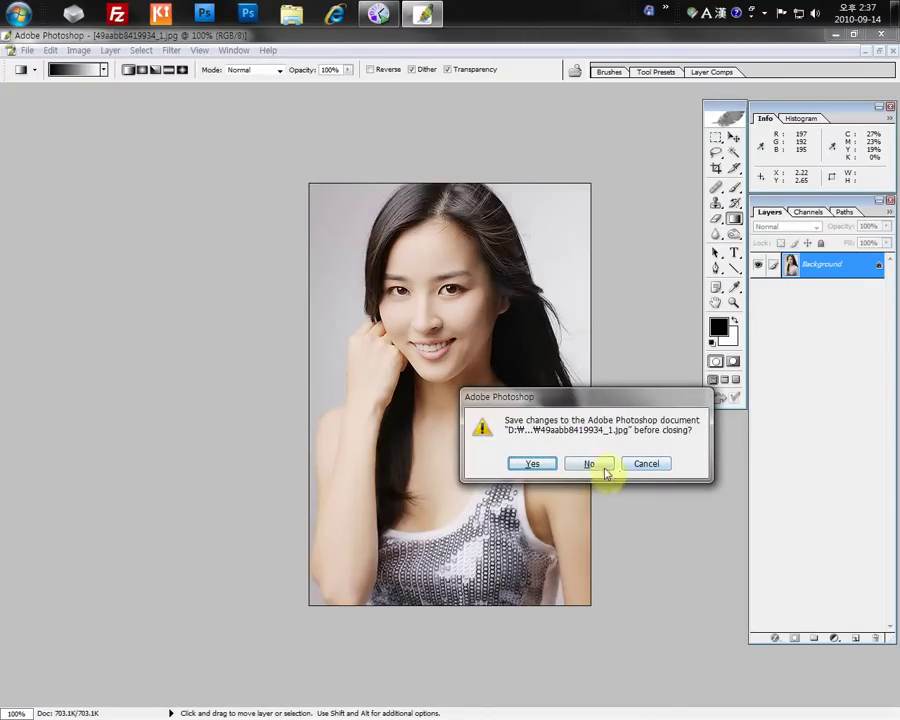
{"action": "left_click", "coordinate": [647, 465]}
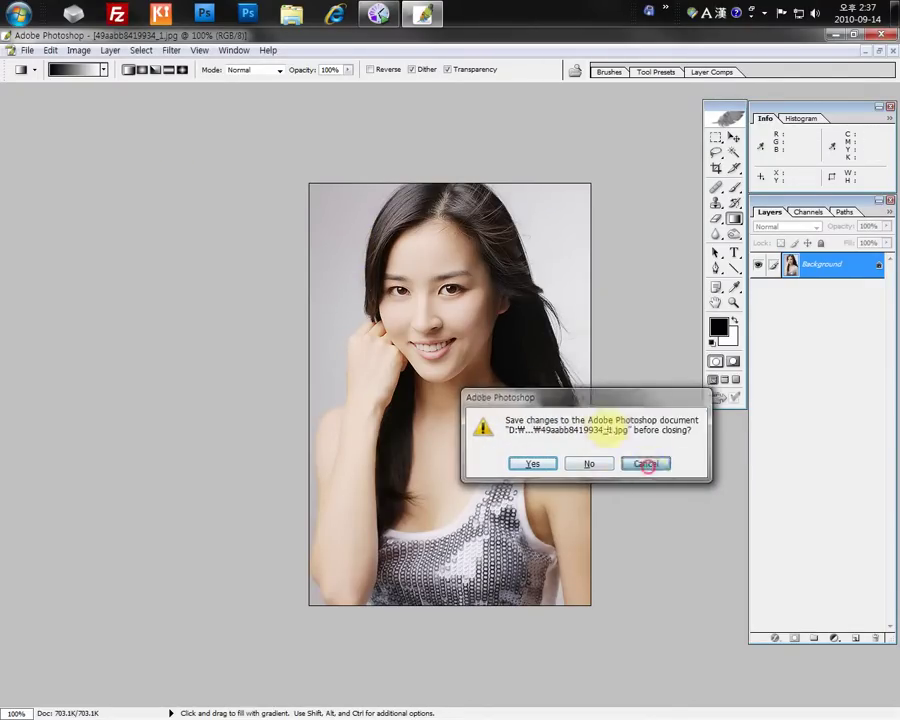
{"action": "left_click", "coordinate": [27, 49]}
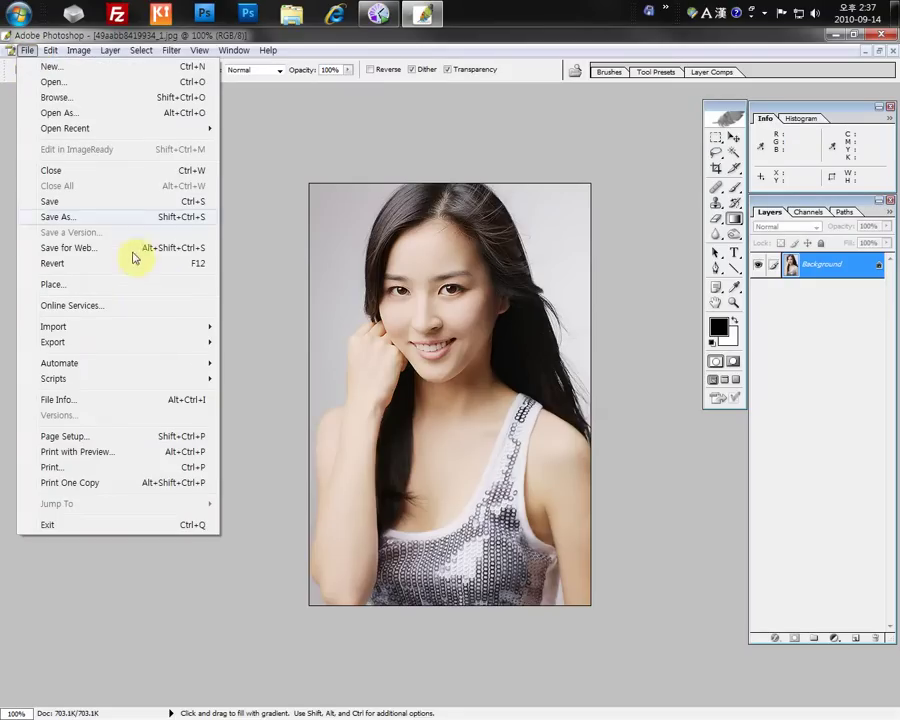
{"action": "left_click", "coordinate": [107, 200]}
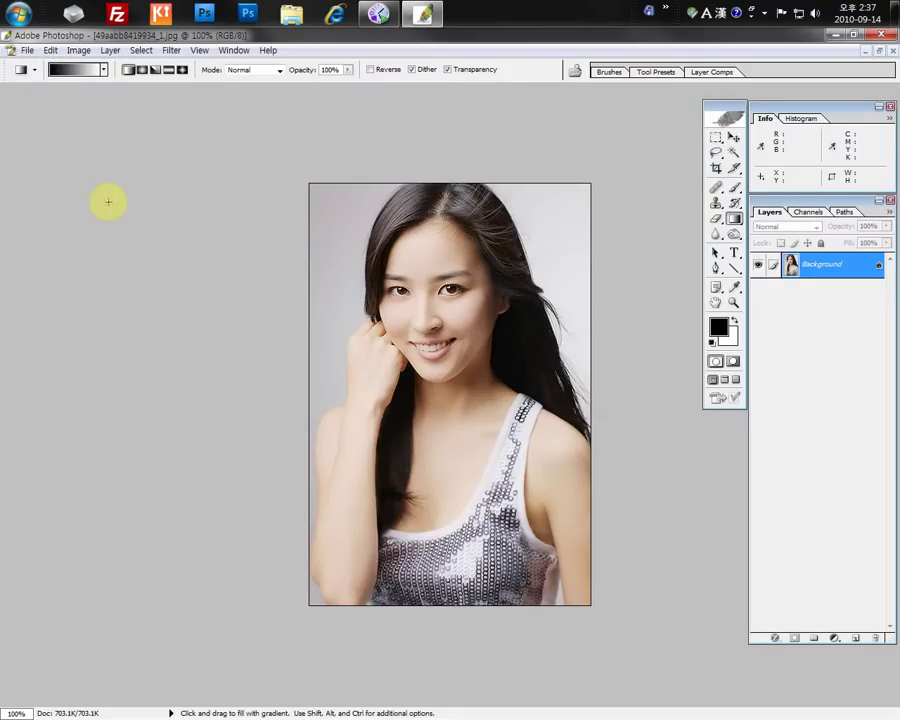
{"action": "key", "text": "v"}
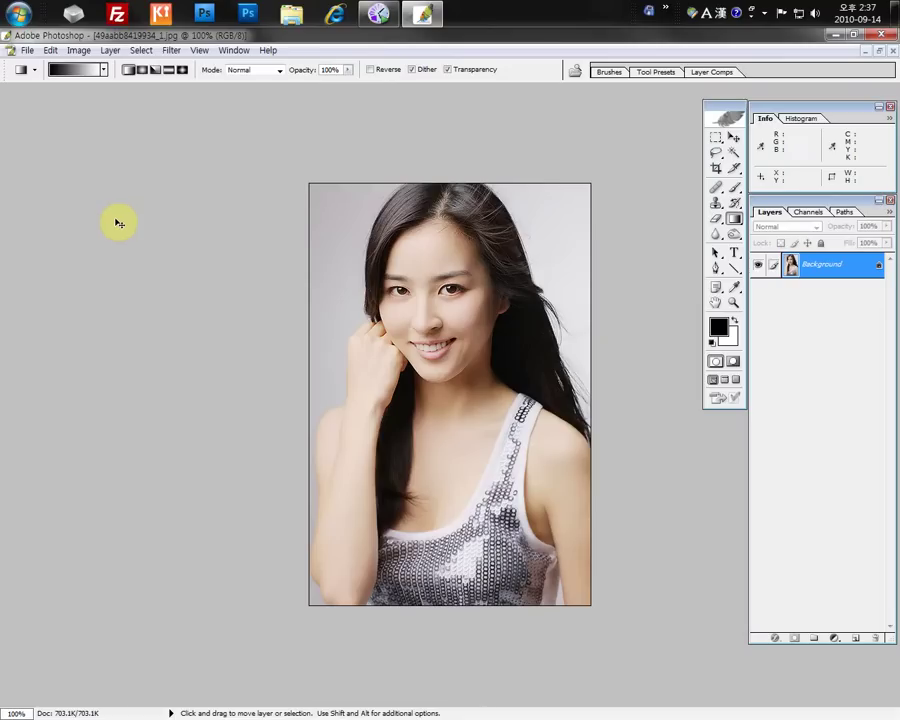
{"action": "left_click", "coordinate": [892, 50]}
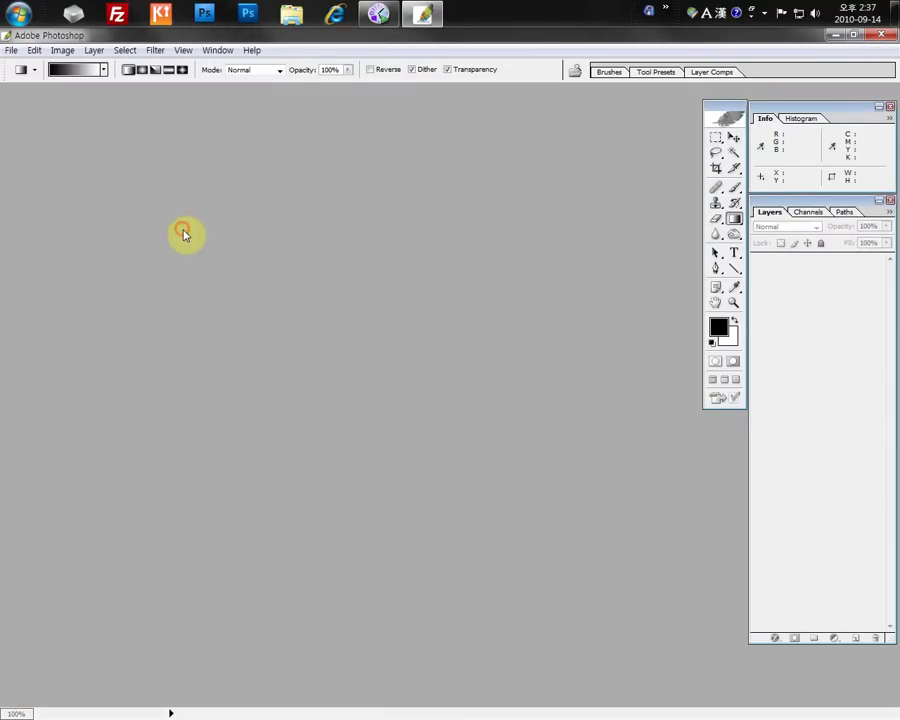
Compare the previews and file sizes of 49aabb8419934.jpg, 49aabb8419934.psd and 49aabb8419934_1.jpg in the Open dialog, without opening any of them
{"action": "double_click", "coordinate": [185, 233]}
{"action": "left_click", "coordinate": [826, 322]}
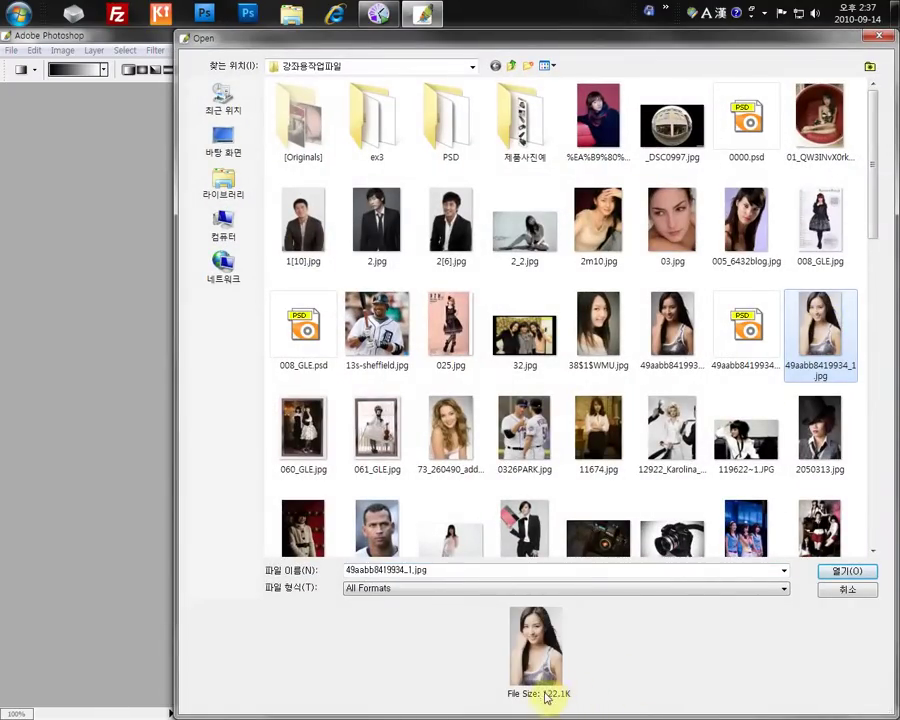
{"action": "left_click", "coordinate": [672, 325]}
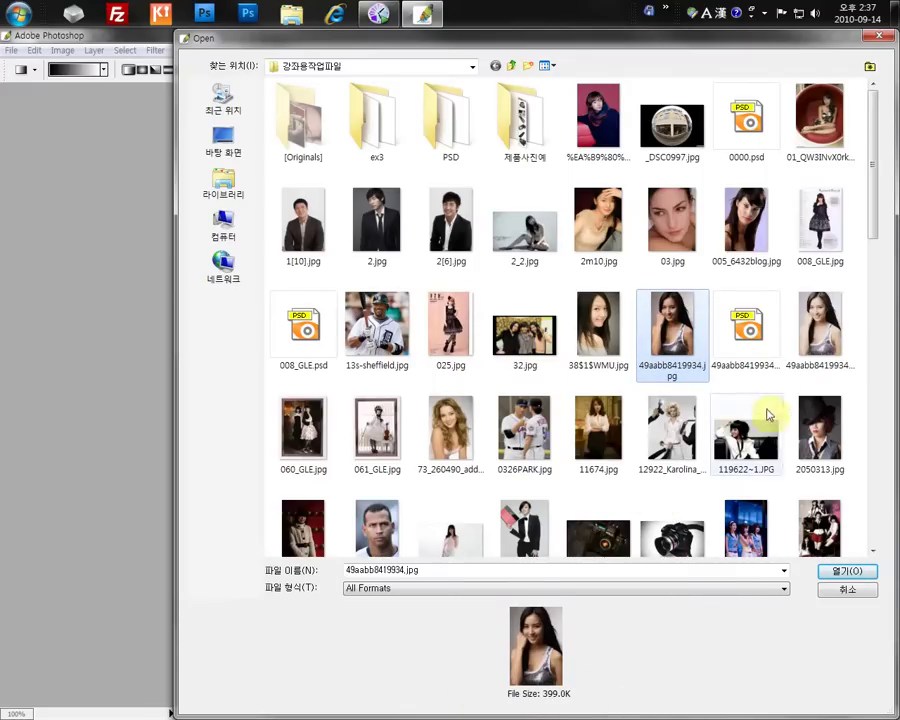
{"action": "left_click", "coordinate": [746, 325]}
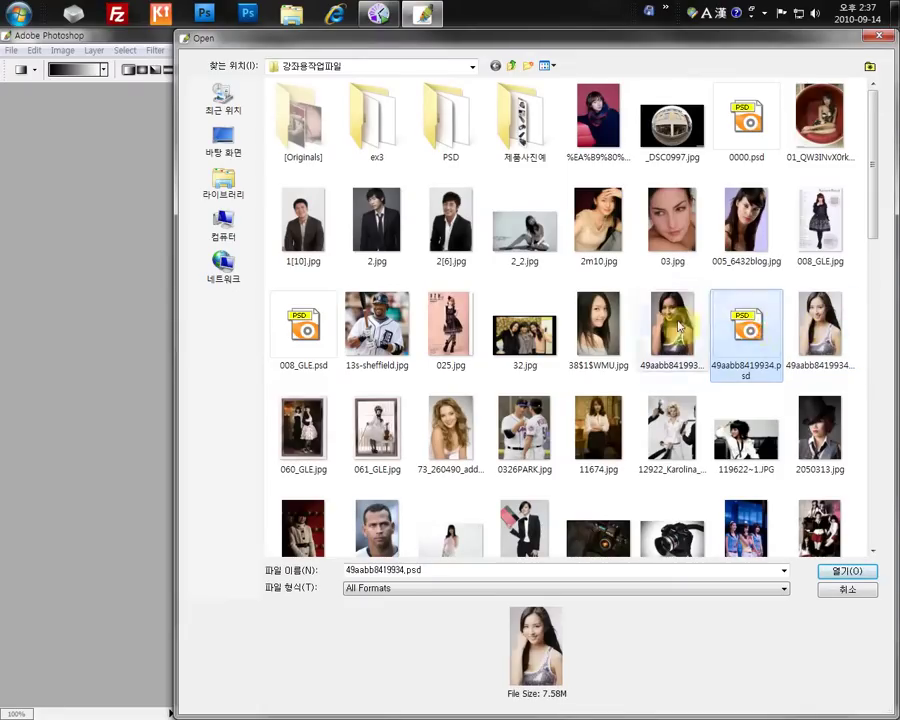
{"action": "left_click", "coordinate": [821, 332]}
{"action": "left_click", "coordinate": [745, 337]}
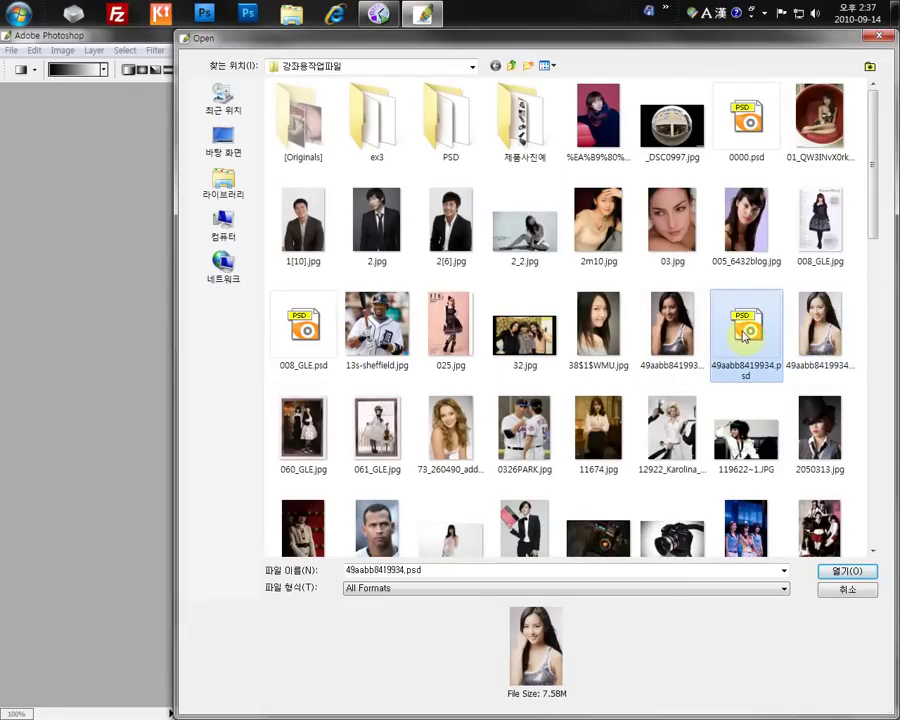
{"action": "left_click", "coordinate": [828, 337]}
{"action": "left_click", "coordinate": [748, 330]}
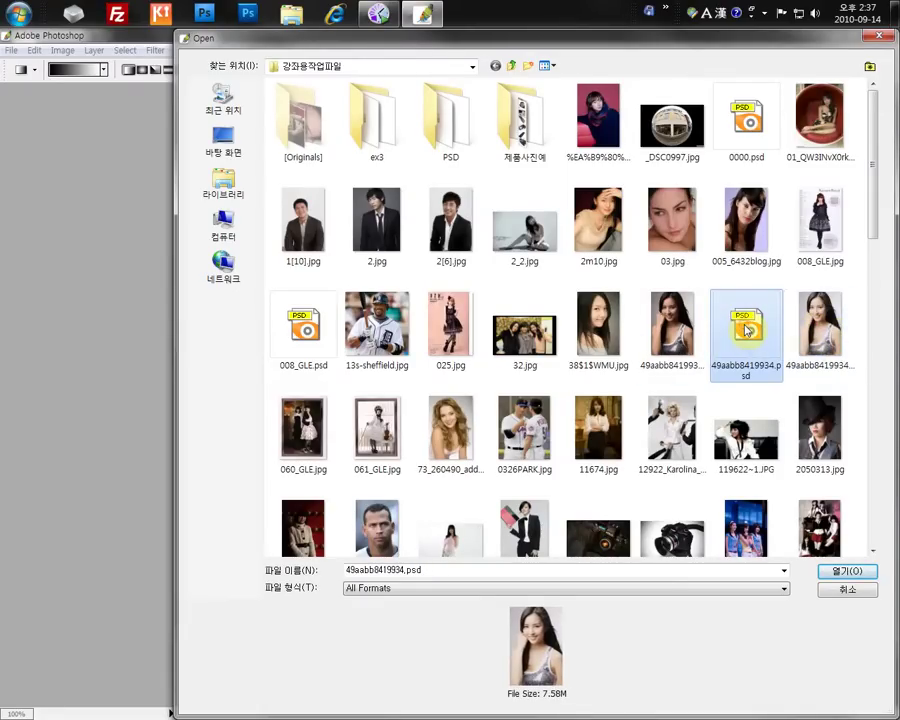
{"action": "scroll", "coordinate": [745, 332], "scroll_direction": "down", "scroll_amount": 4}
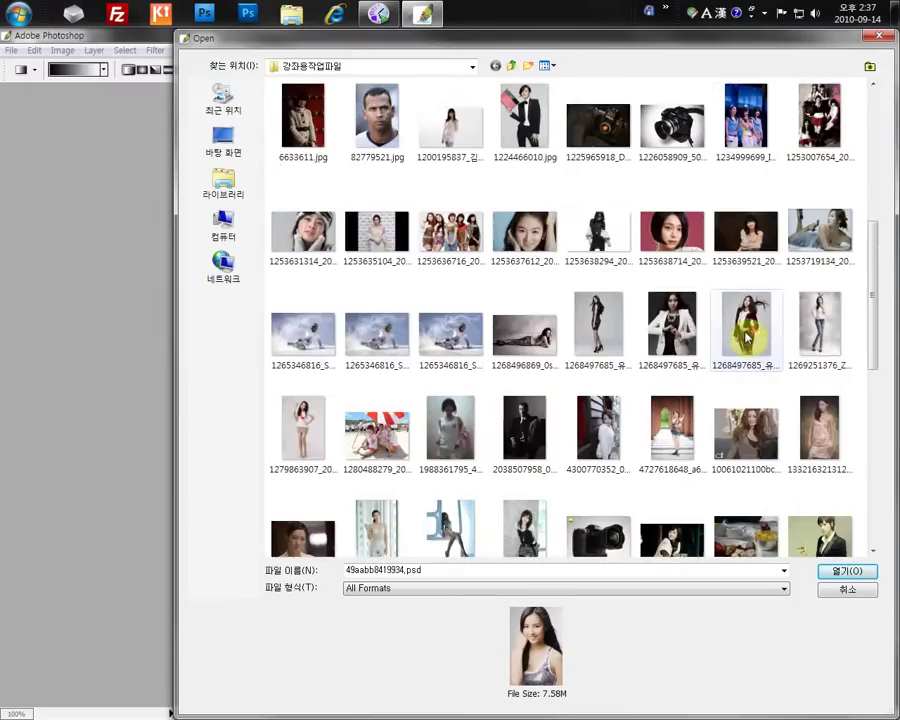
{"action": "scroll", "coordinate": [745, 340], "scroll_direction": "up", "scroll_amount": 4}
{"action": "left_click", "coordinate": [816, 326]}
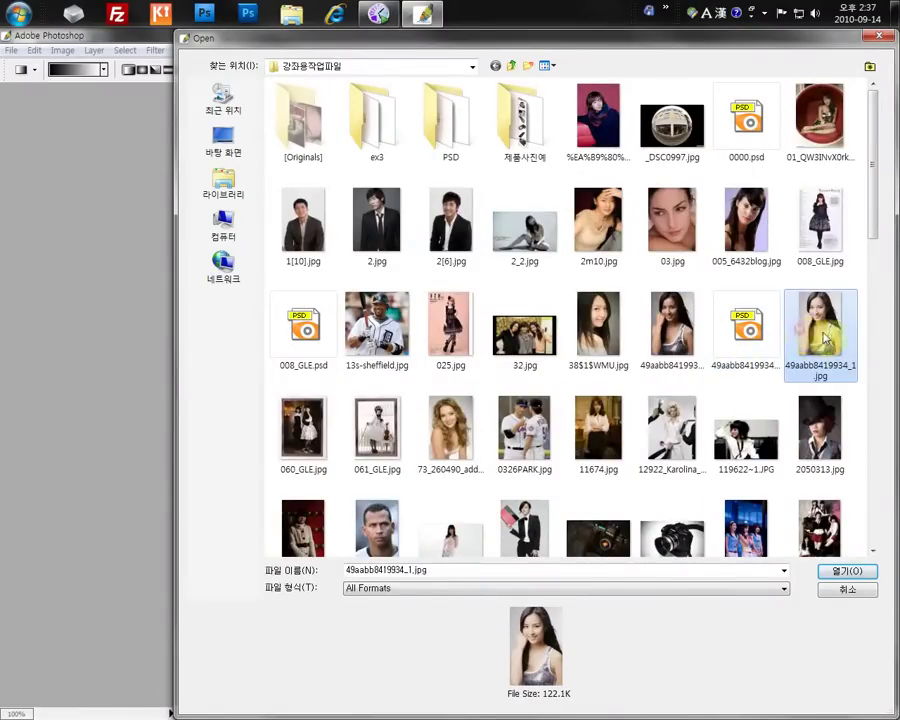
{"action": "left_click", "coordinate": [678, 333]}
{"action": "left_click", "coordinate": [816, 326]}
{"action": "left_click", "coordinate": [760, 318]}
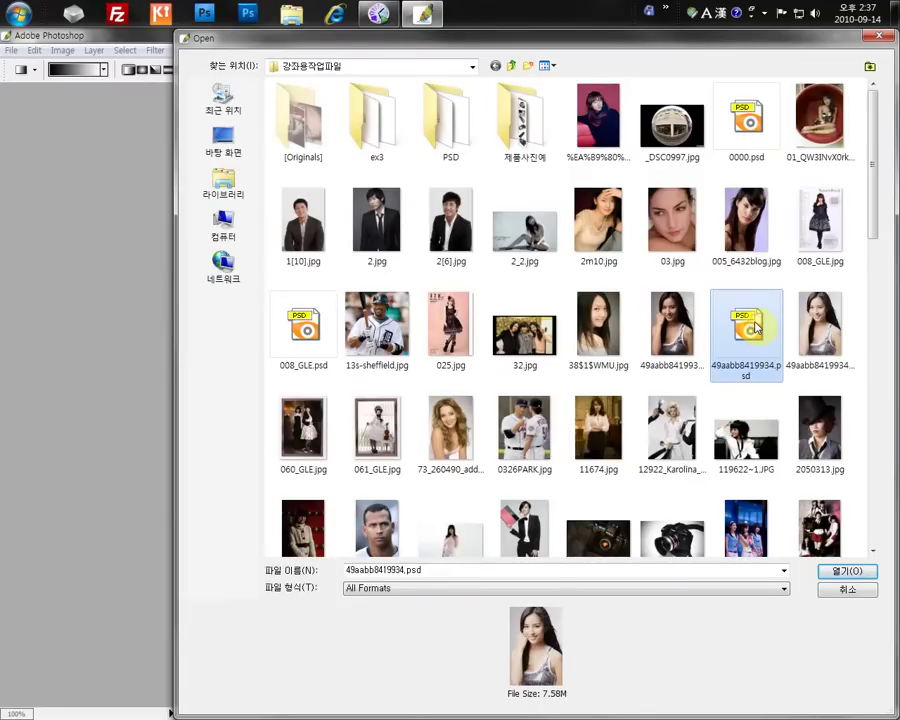
{"action": "left_click", "coordinate": [680, 333]}
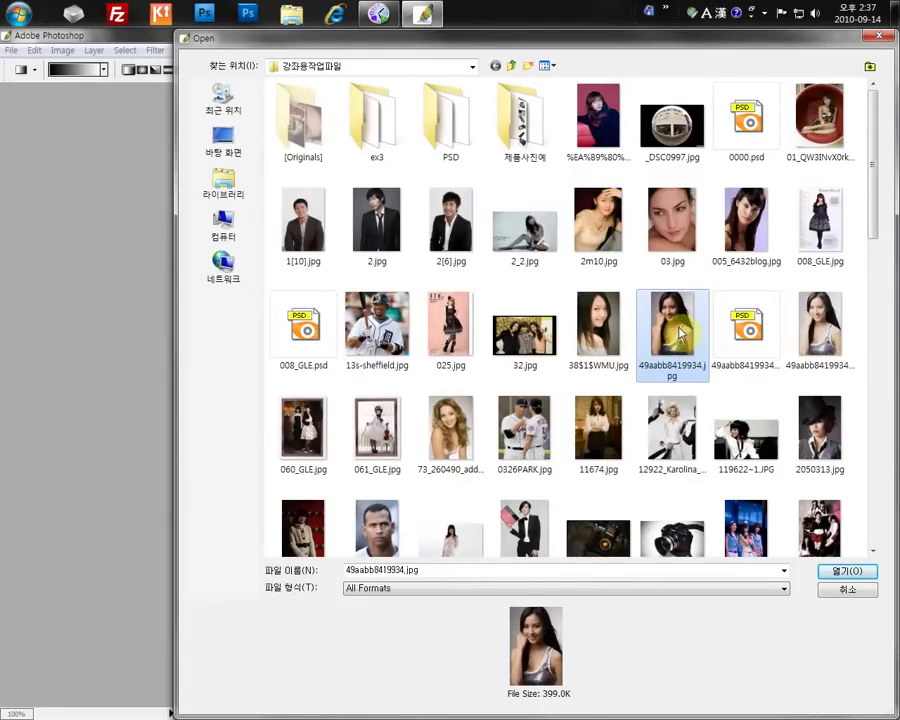
{"action": "left_click", "coordinate": [820, 325]}
{"action": "left_click", "coordinate": [690, 345]}
{"action": "left_click", "coordinate": [820, 330]}
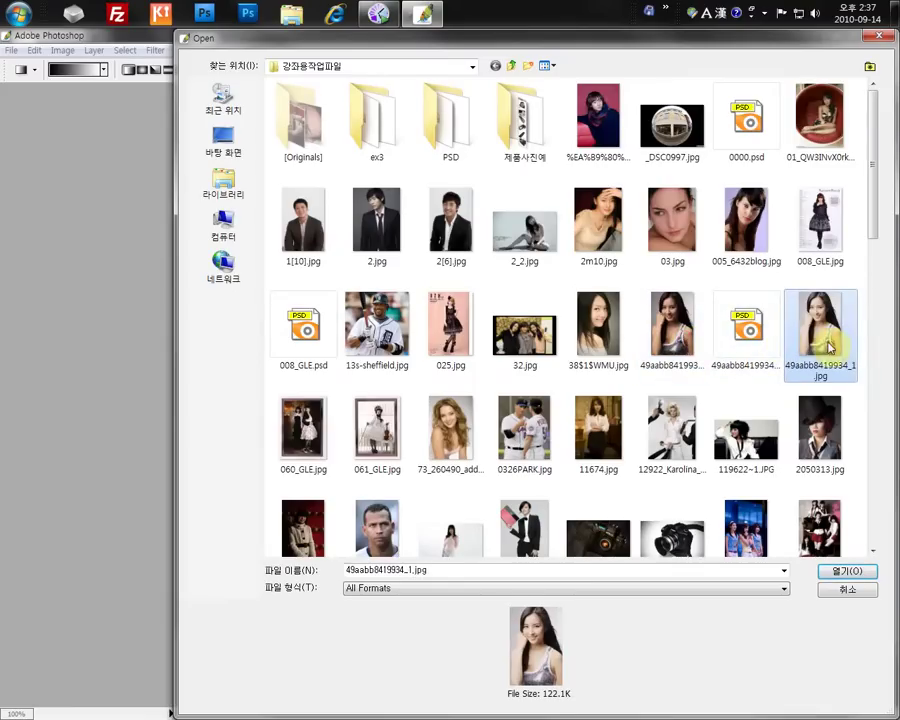
{"action": "left_click", "coordinate": [842, 591]}
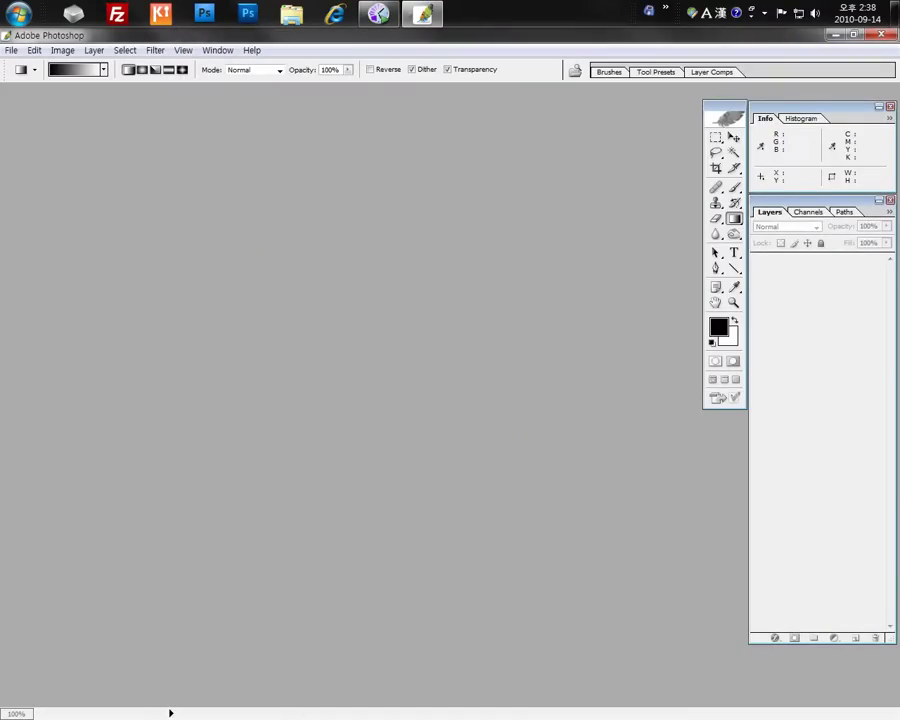